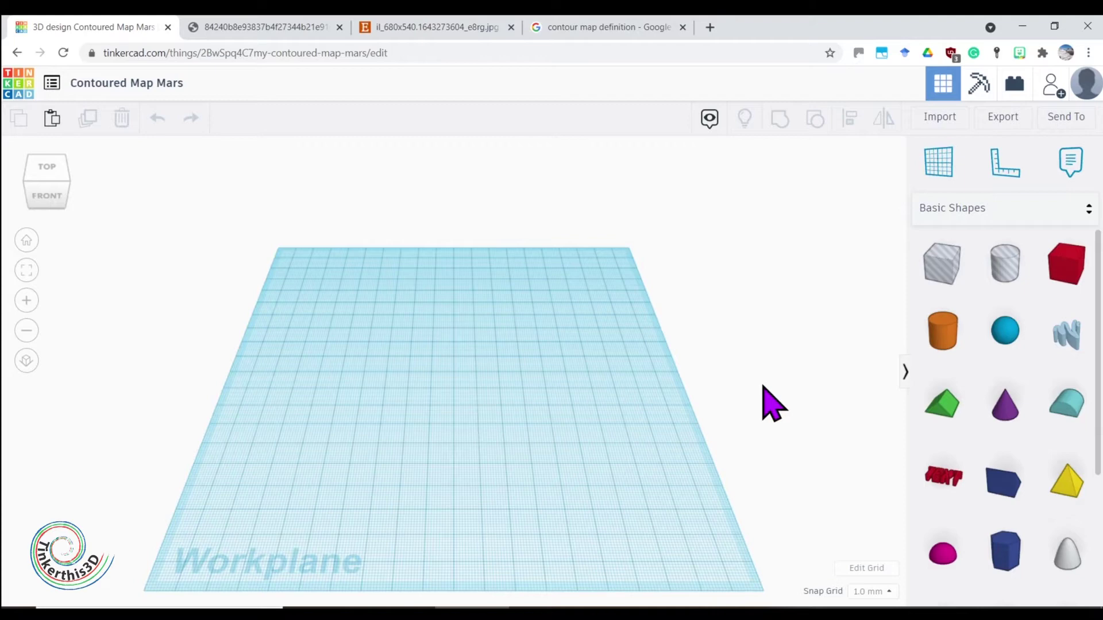
Review the contour map image results and the two layered terrain model pictures, and return to the Tinkercad design
left_click(598, 28)
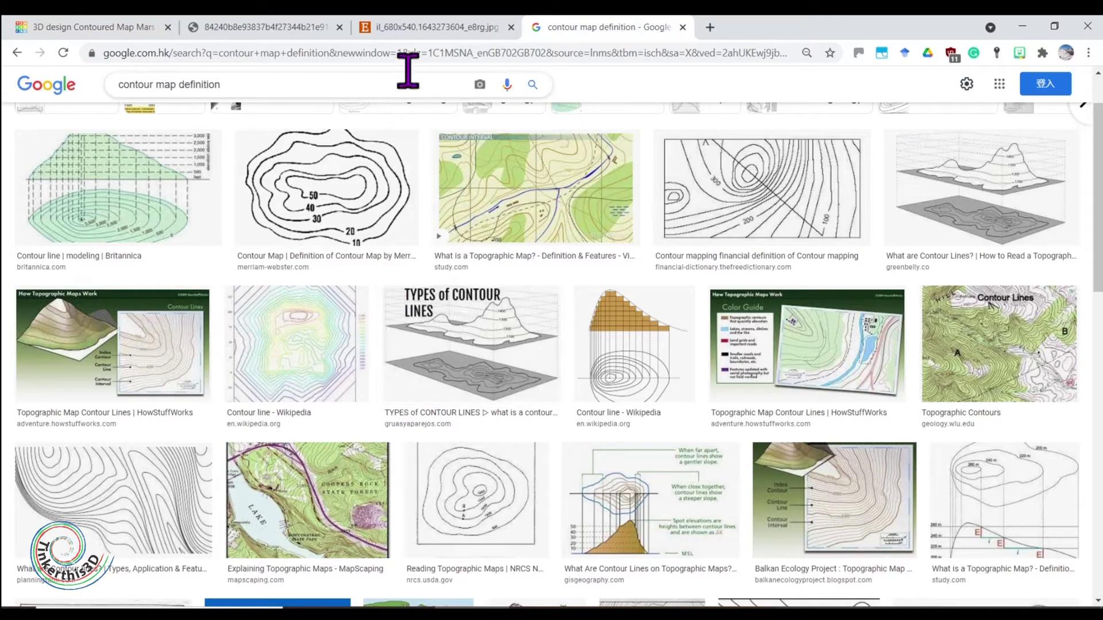
left_click(420, 32)
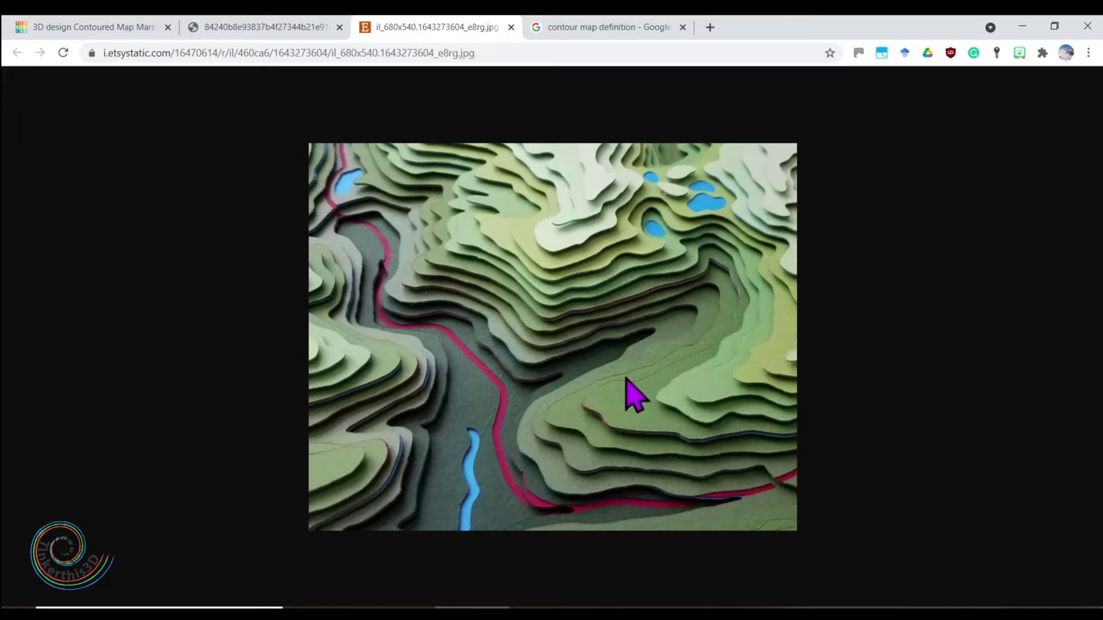
left_click(255, 28)
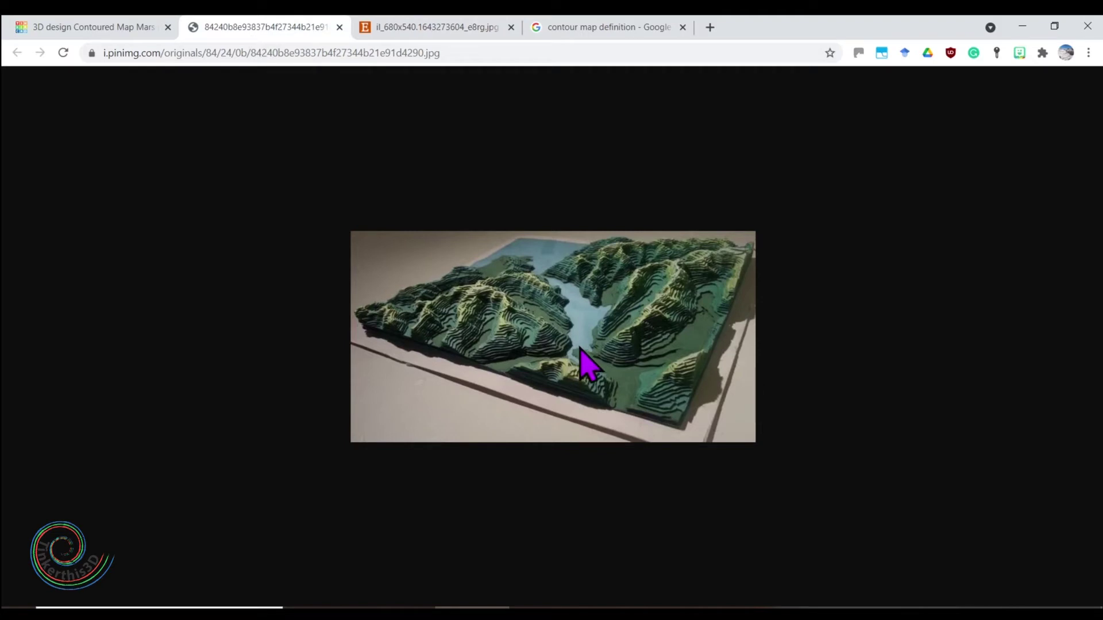
left_click(110, 29)
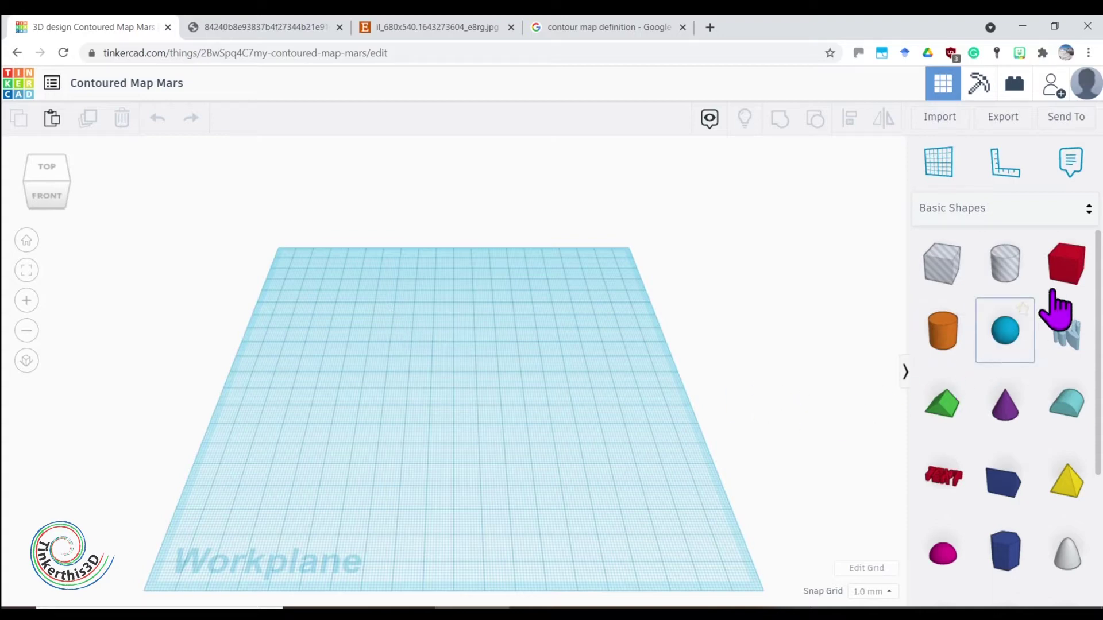
Place a solid box on the workplane and stretch it to a 200 by 200 mm base
left_click_drag(1066, 295, 308, 271)
left_click_drag(350, 322, 759, 589)
scroll(737, 578, "down", 2)
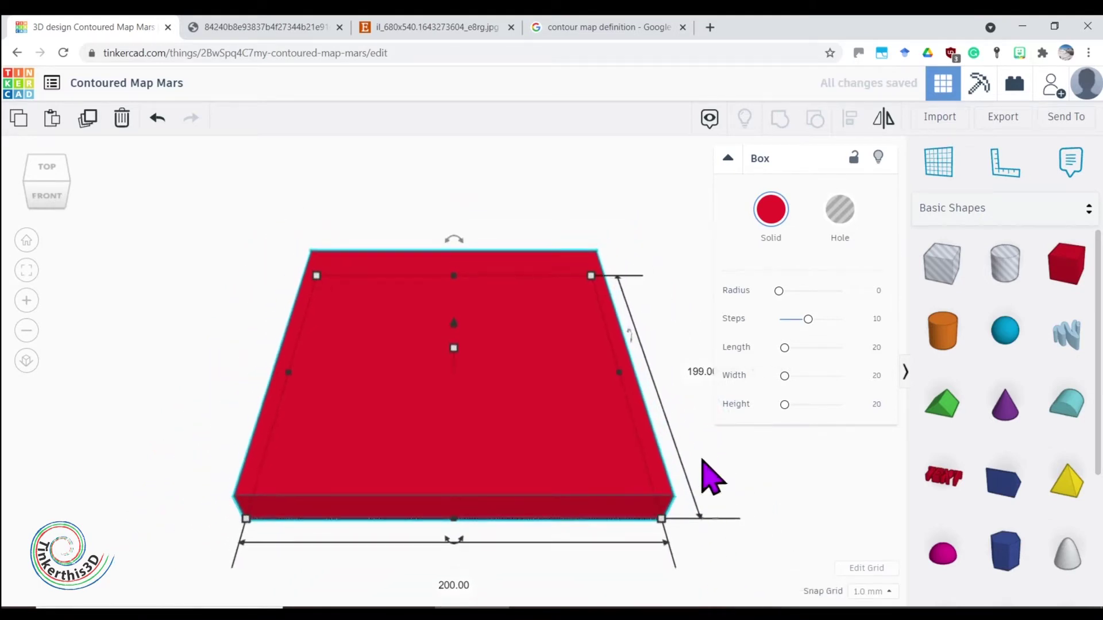
left_click(698, 373)
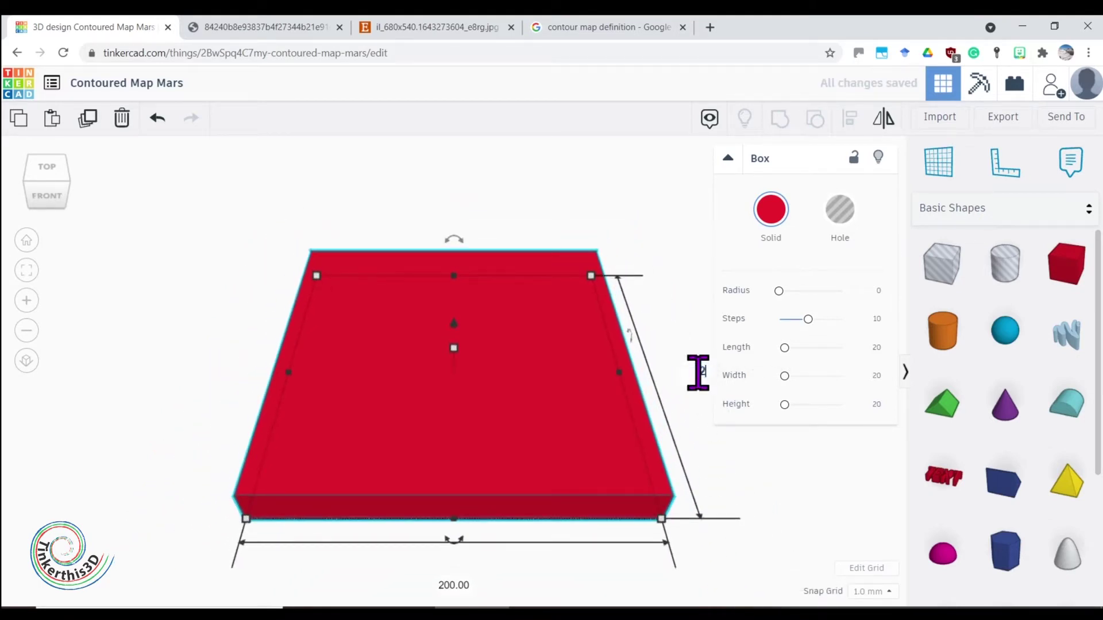
type("200")
key("Return")
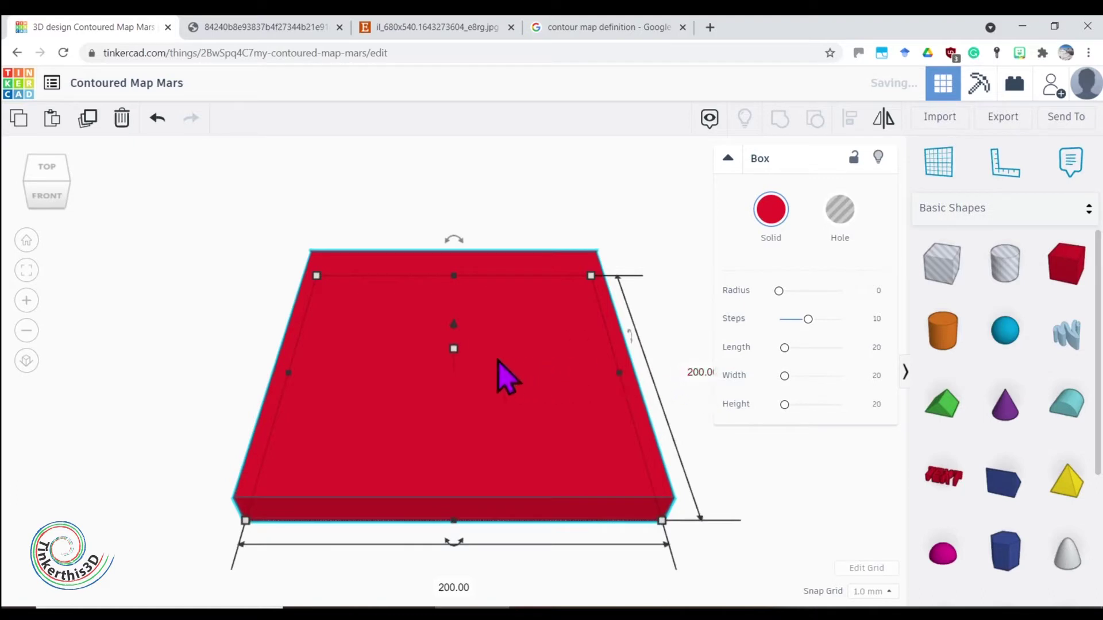
Set the height of the base box to 5 mm
left_click(521, 360)
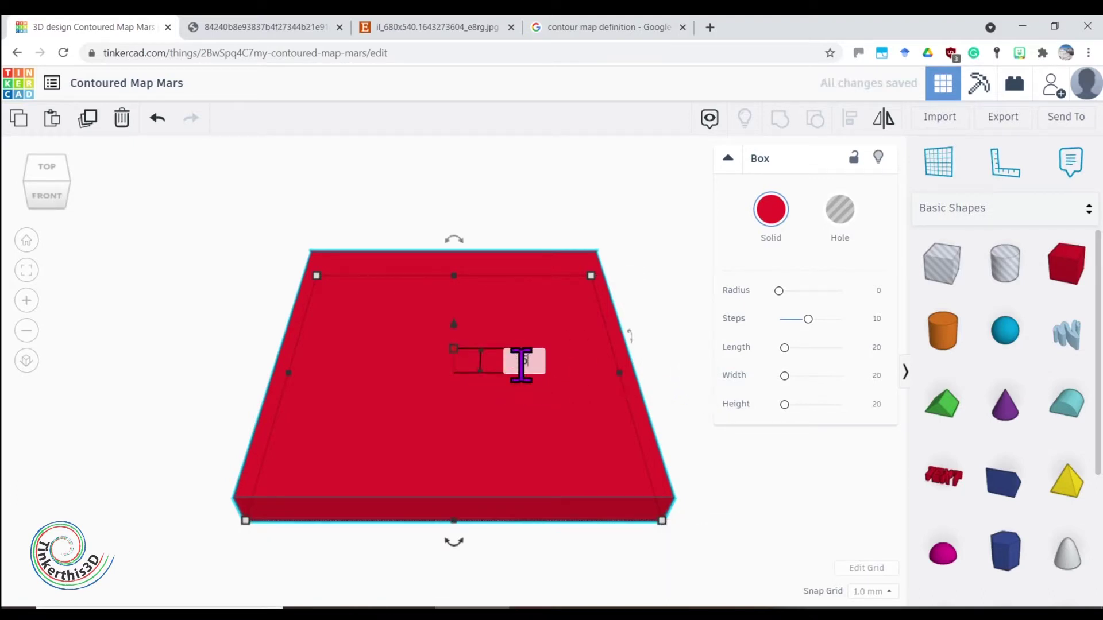
type("5")
key("Return")
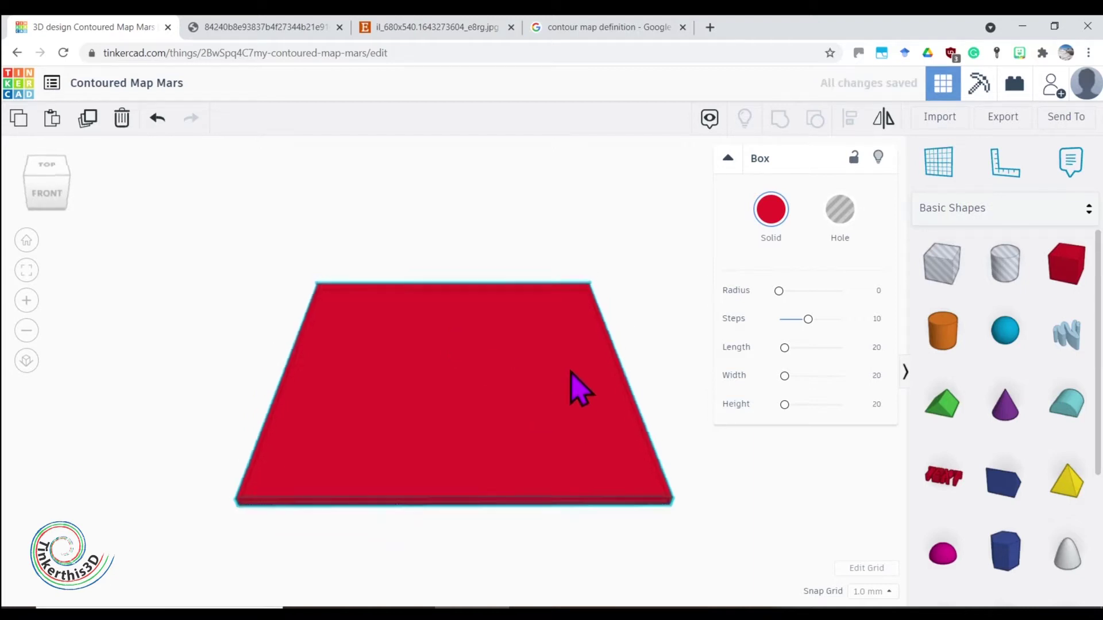
Colour the base box brown and darken it to the custom colour 291807
scroll(574, 424, "up", 2)
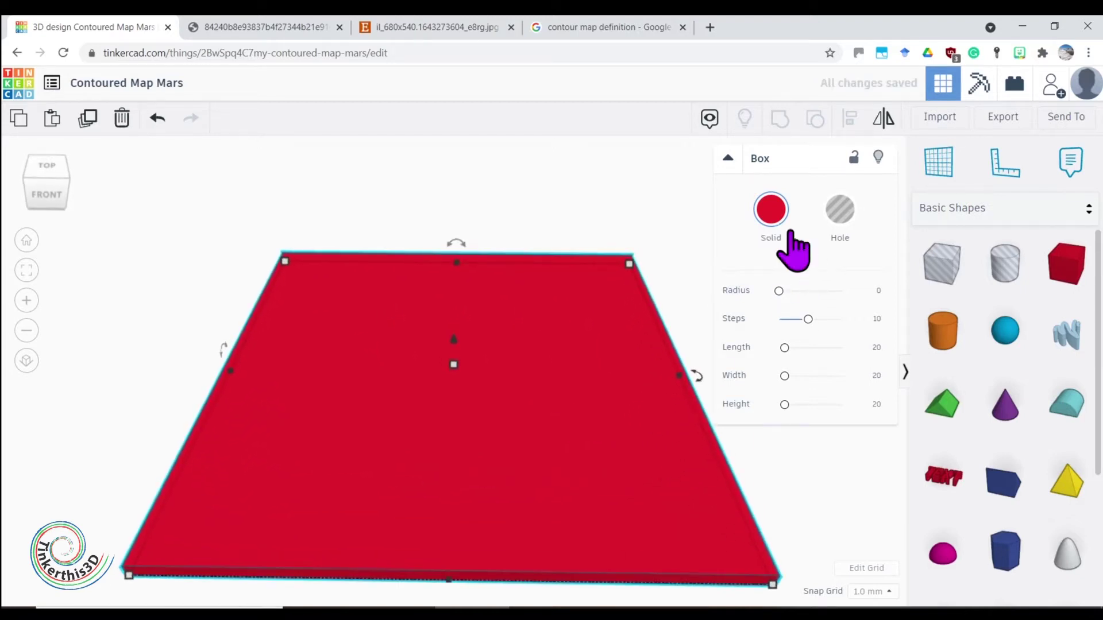
left_click(770, 211)
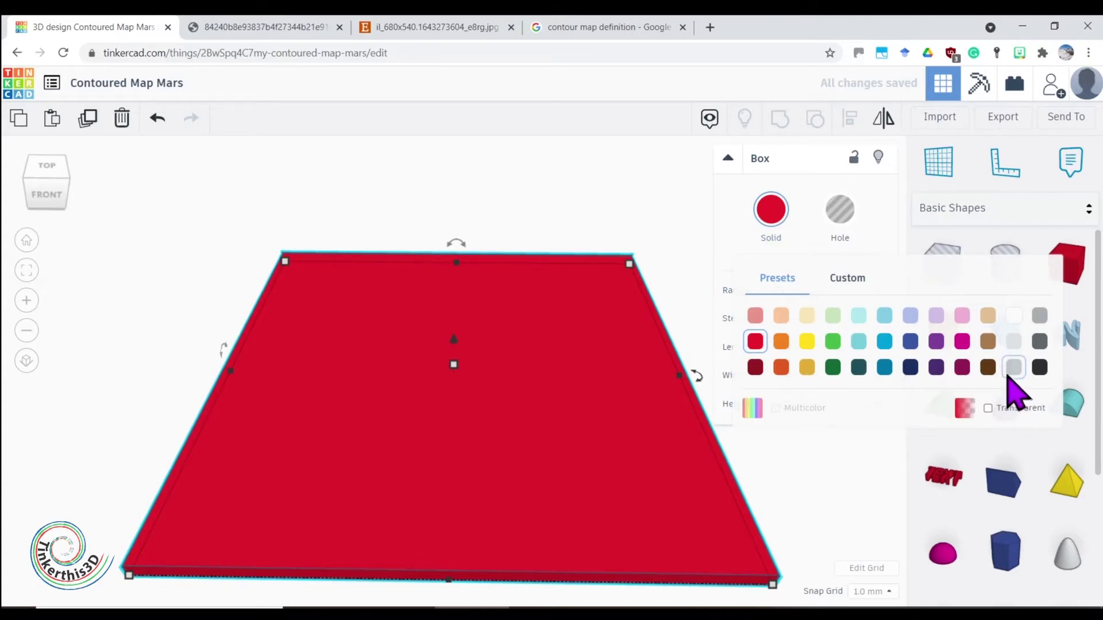
left_click(989, 368)
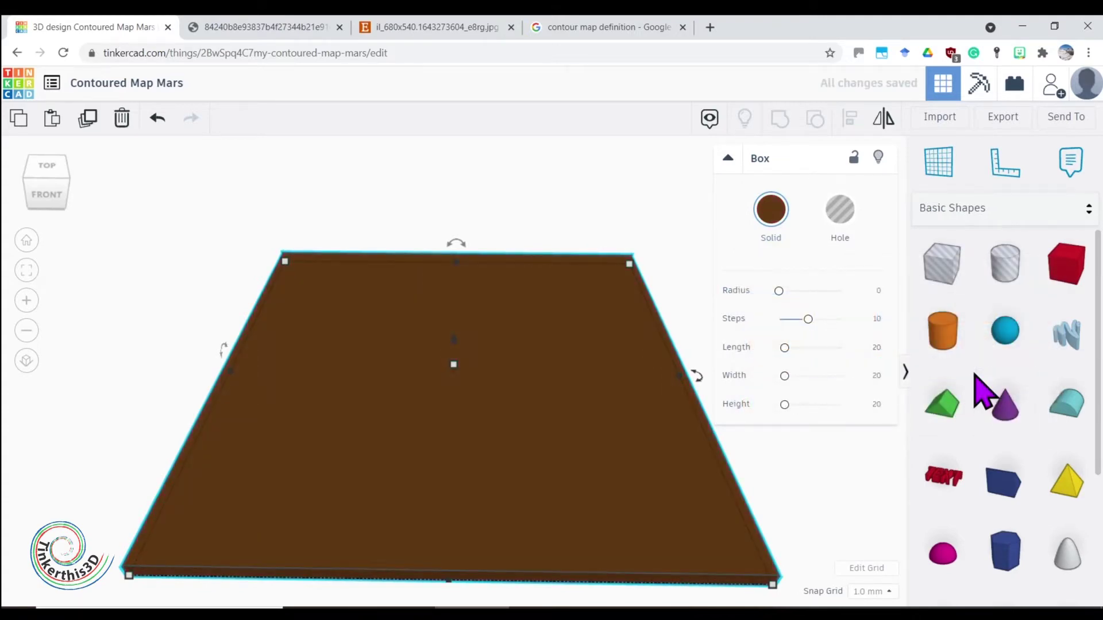
left_click(783, 214)
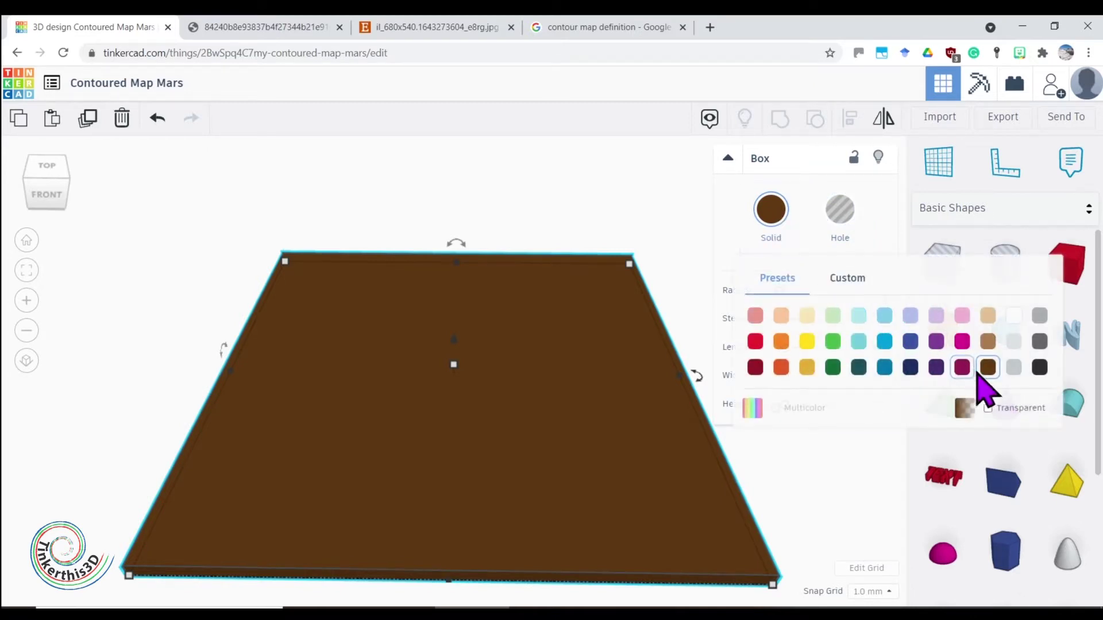
left_click(843, 280)
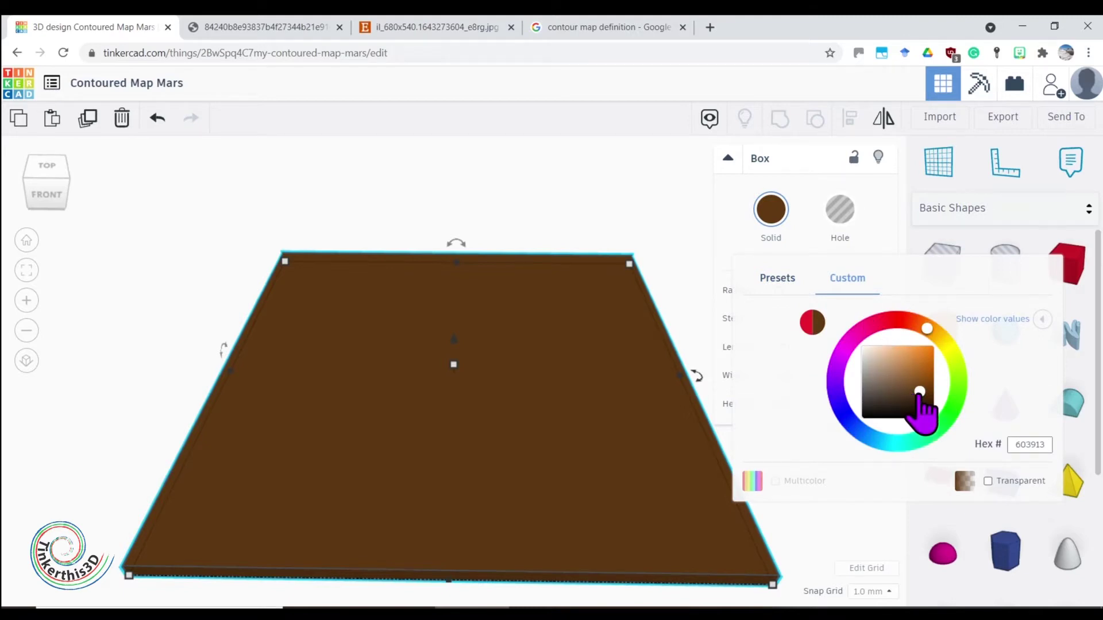
left_click_drag(921, 396, 922, 404)
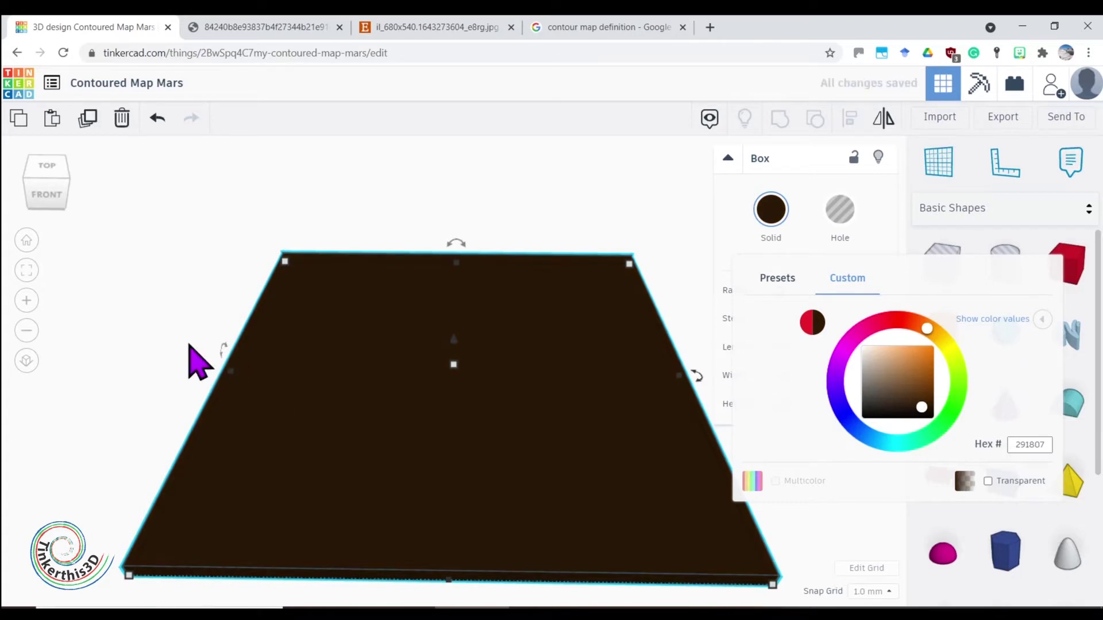
left_click(181, 355)
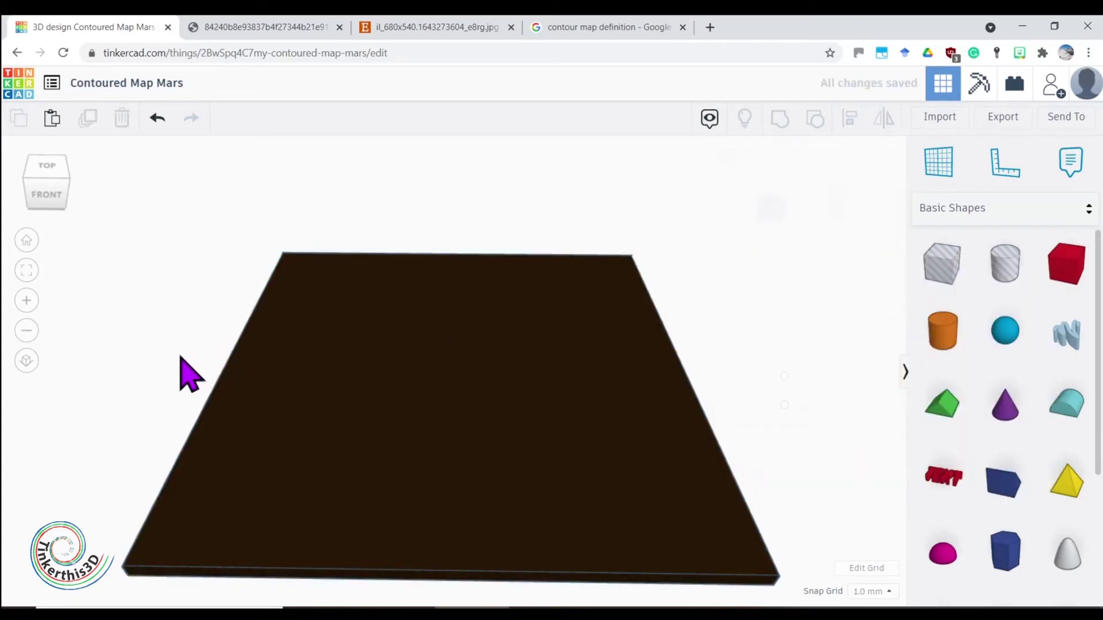
Lock the dark brown base box against editing
left_click(378, 396)
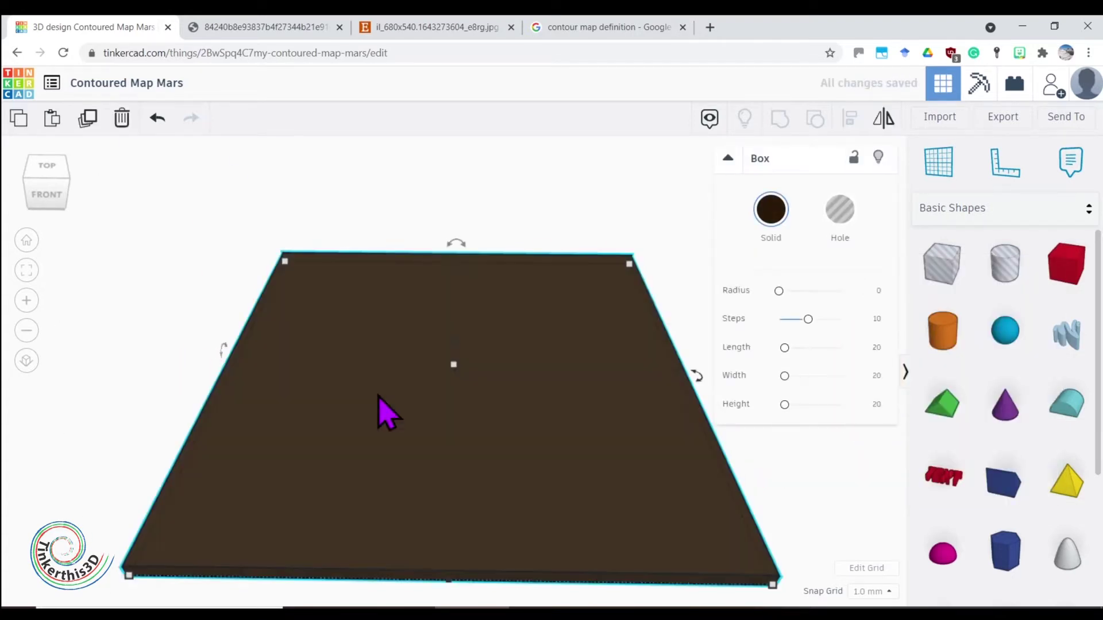
left_click(854, 157)
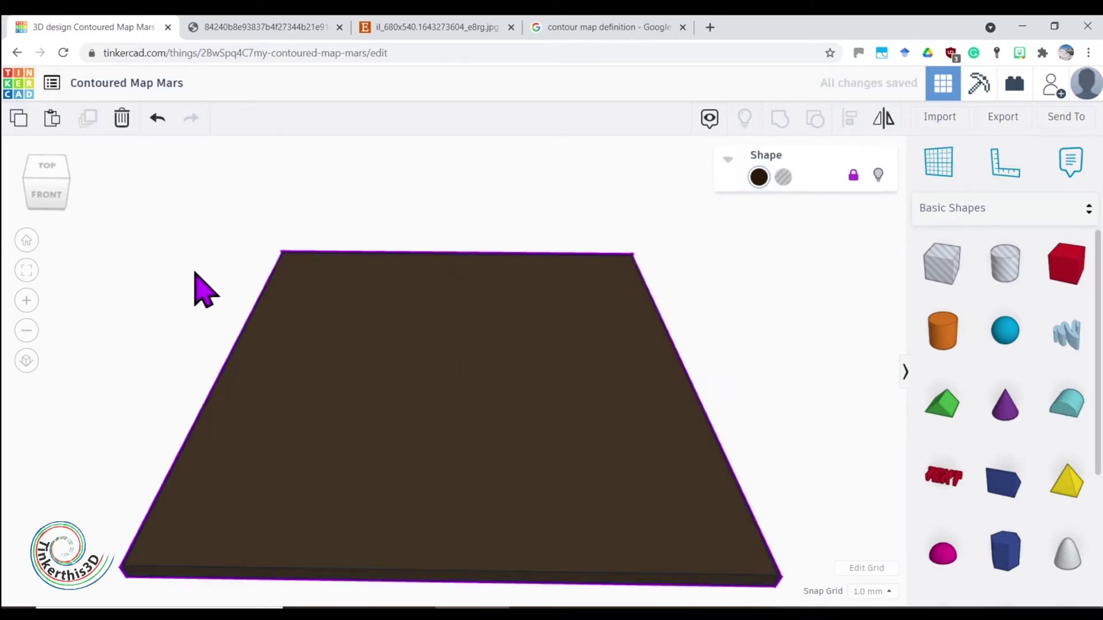
left_click(190, 274)
right_click_drag(190, 274, 171, 330)
left_click(323, 316)
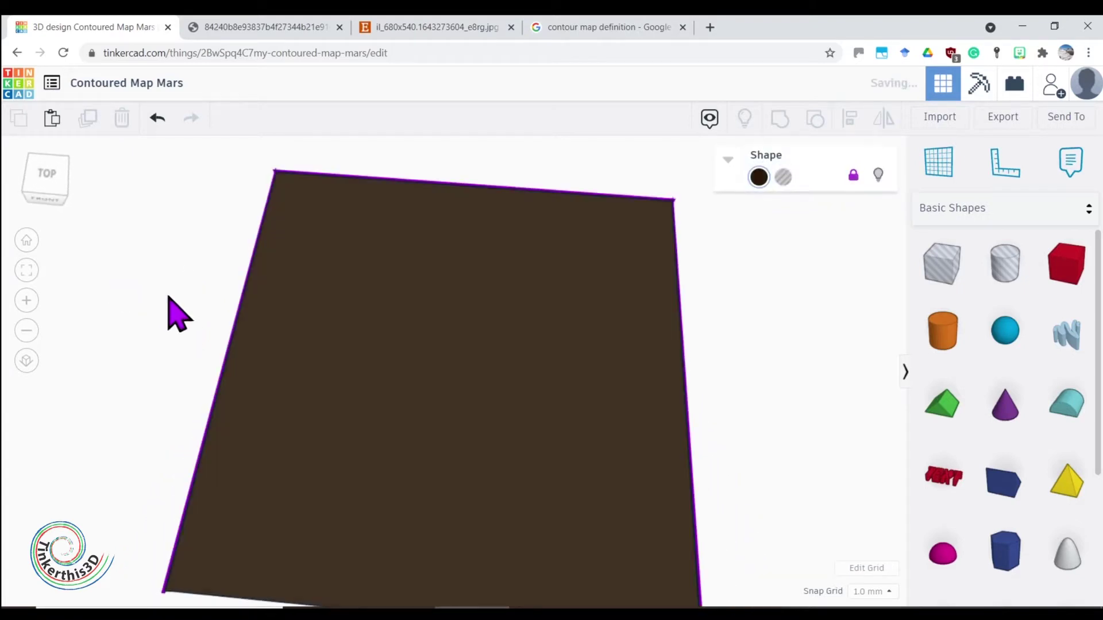
right_click_drag(227, 309, 402, 242)
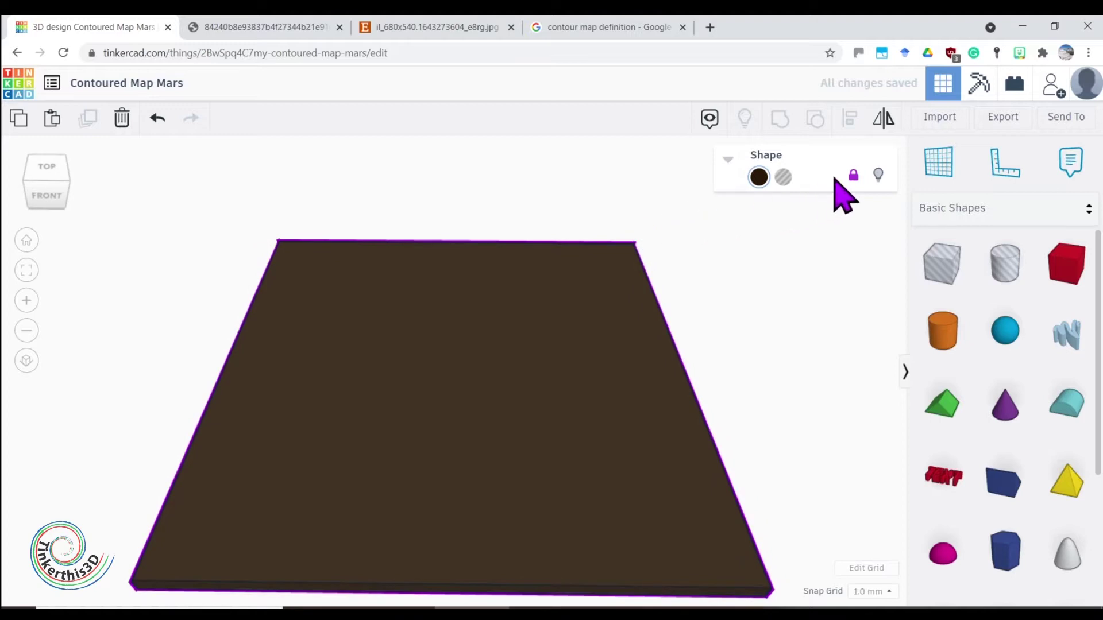
left_click(183, 294)
mouse_move(183, 294)
right_mouse_down()
mouse_move(187, 271)
mouse_move(184, 296)
right_mouse_up()
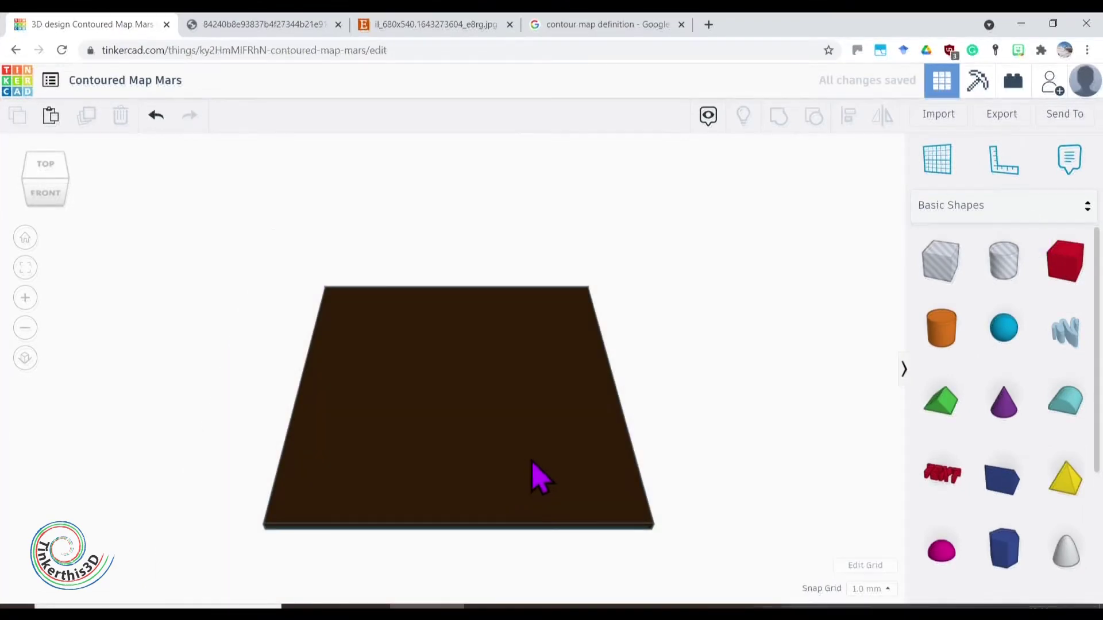
Check the layered paper map picture, add a Scribble shape on the base, and draw a filled wavy terrain area across the canvas's far side
left_click(441, 24)
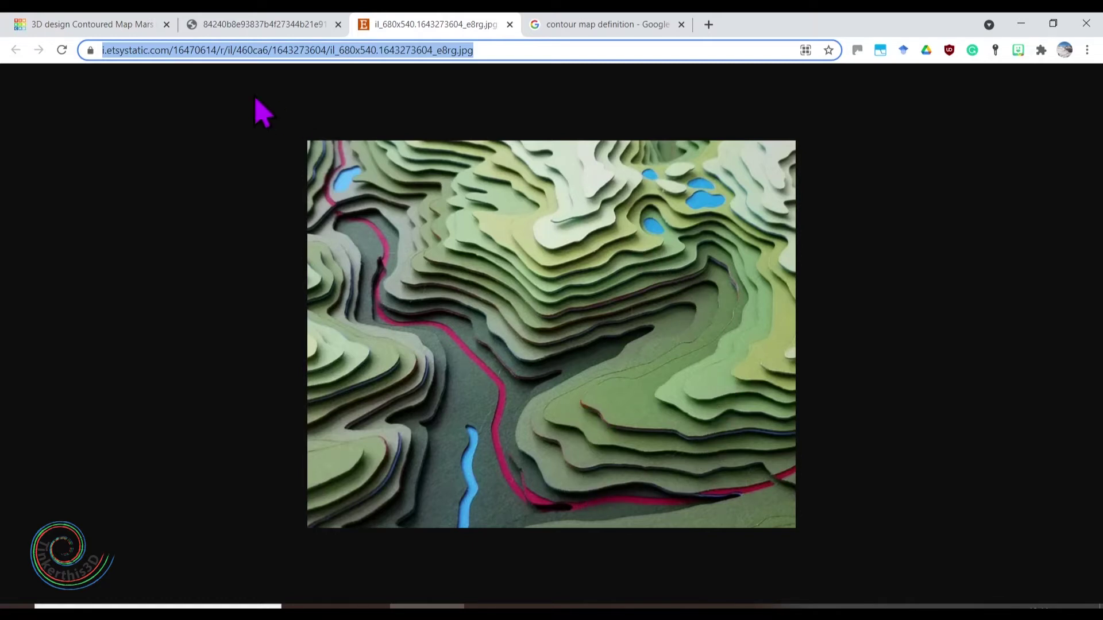
left_click(97, 25)
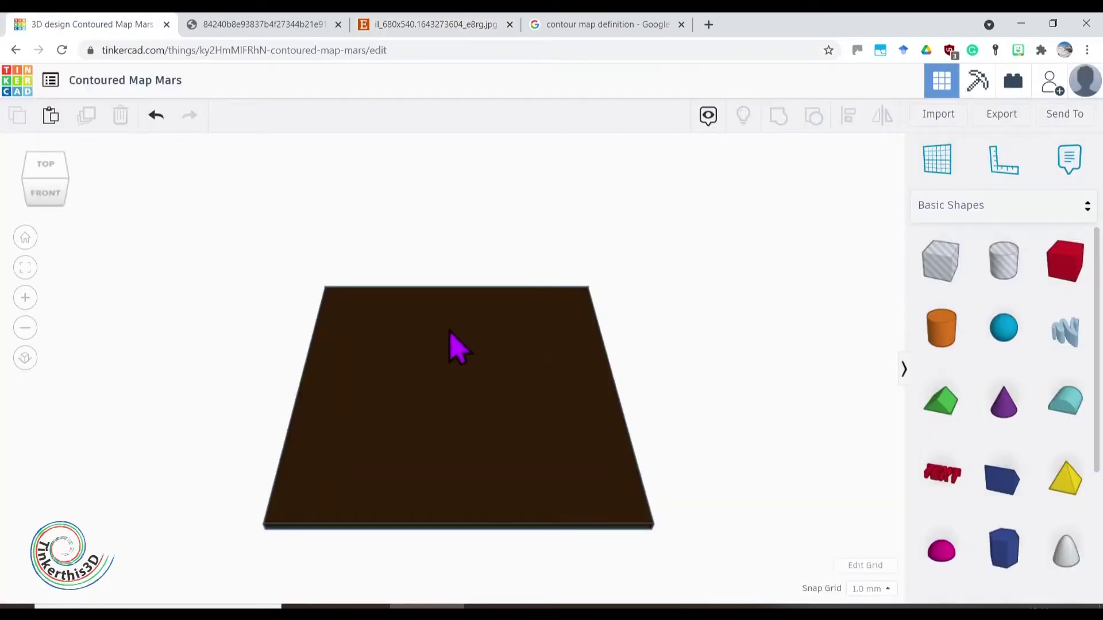
mouse_move(1069, 330)
left_mouse_down()
mouse_move(613, 351)
mouse_move(453, 405)
left_mouse_up()
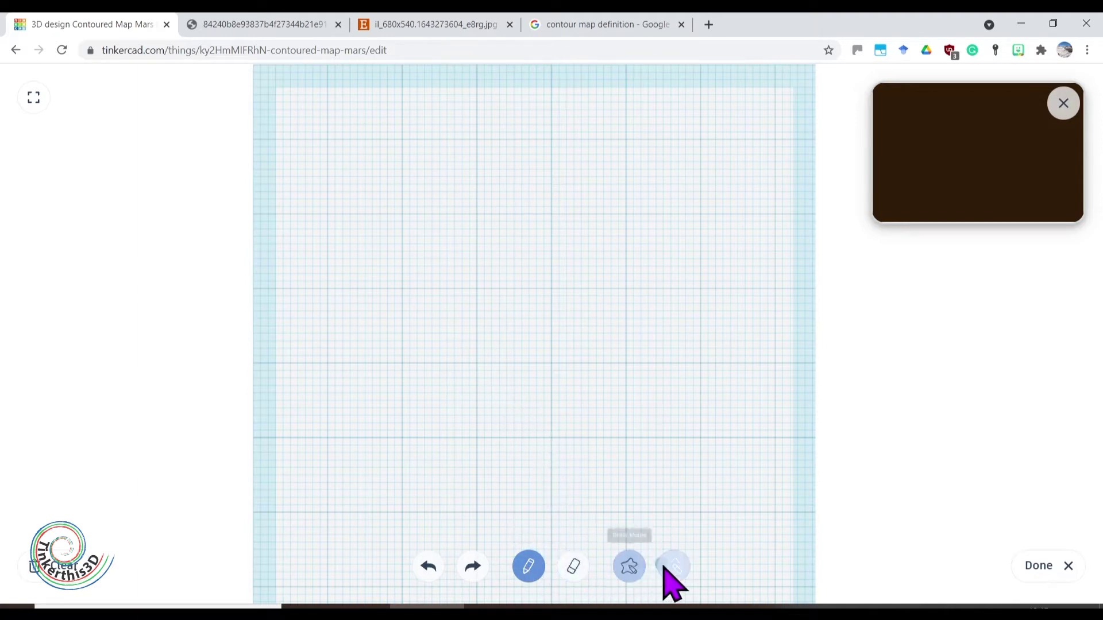
left_click(630, 570)
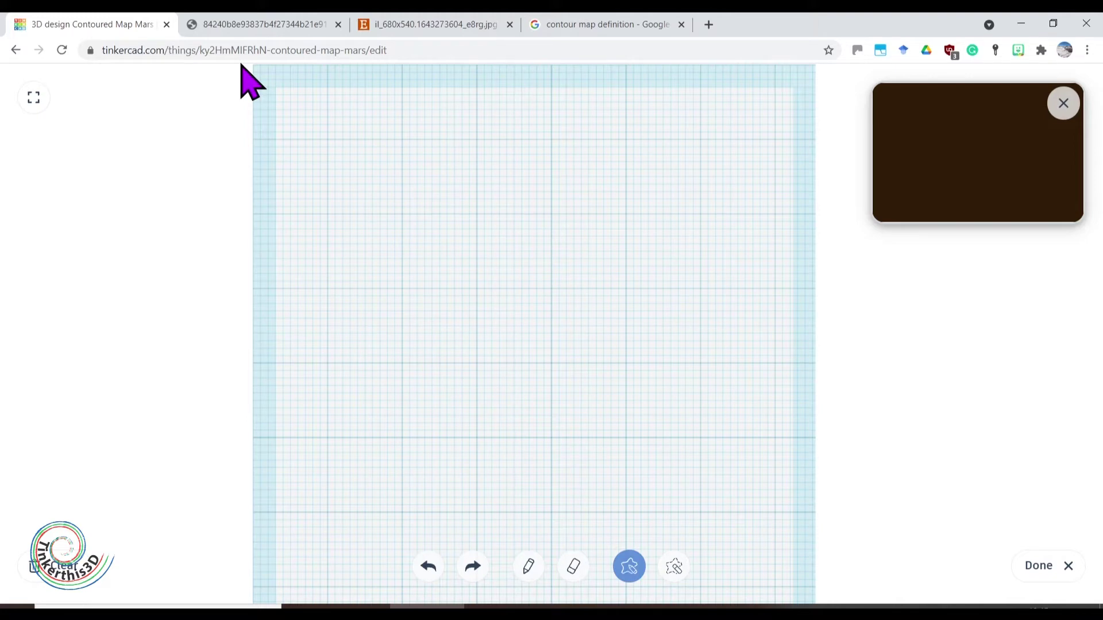
mouse_move(240, 70)
left_mouse_down()
mouse_move(241, 99)
mouse_move(268, 128)
mouse_move(289, 186)
mouse_move(285, 305)
mouse_move(378, 322)
mouse_move(347, 438)
mouse_move(374, 480)
mouse_move(443, 442)
mouse_move(540, 277)
mouse_move(610, 294)
mouse_move(725, 244)
mouse_move(835, 259)
mouse_move(864, 161)
mouse_move(861, 78)
mouse_move(849, 60)
mouse_move(263, 40)
left_mouse_up()
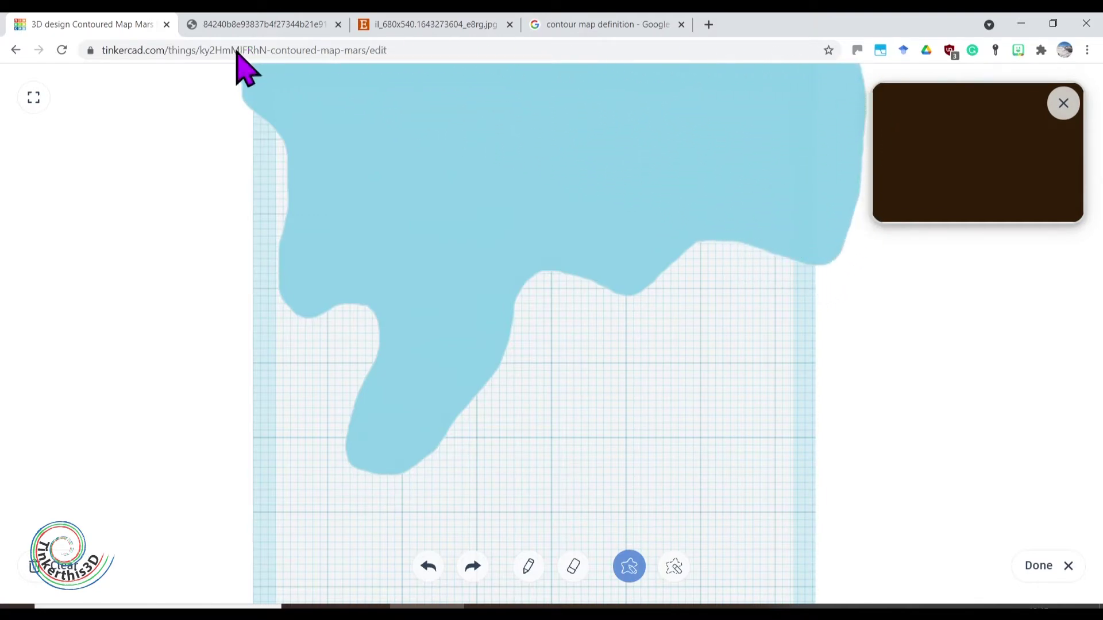
left_click_drag(231, 74, 233, 78)
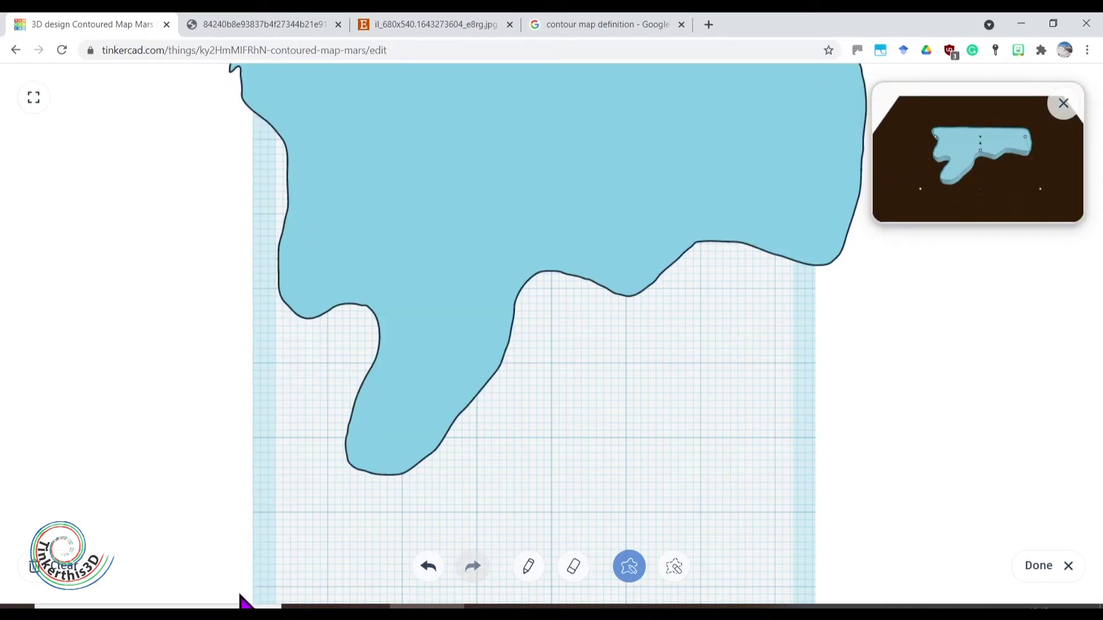
Draw a second filled wavy terrain area along the near edge of the scribble canvas and finish the scribble
mouse_move(241, 600)
left_mouse_down()
mouse_move(254, 566)
mouse_move(473, 540)
mouse_move(544, 468)
mouse_move(627, 453)
mouse_move(770, 502)
mouse_move(802, 485)
mouse_move(852, 498)
mouse_move(873, 559)
mouse_move(869, 617)
left_mouse_up()
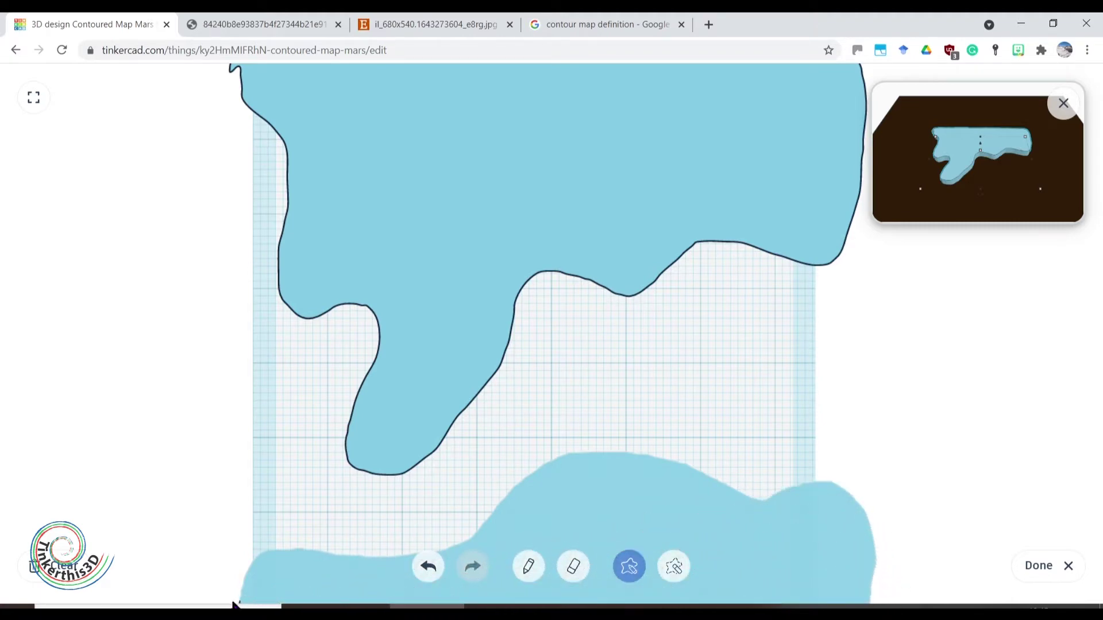
left_click_drag(232, 600, 229, 597)
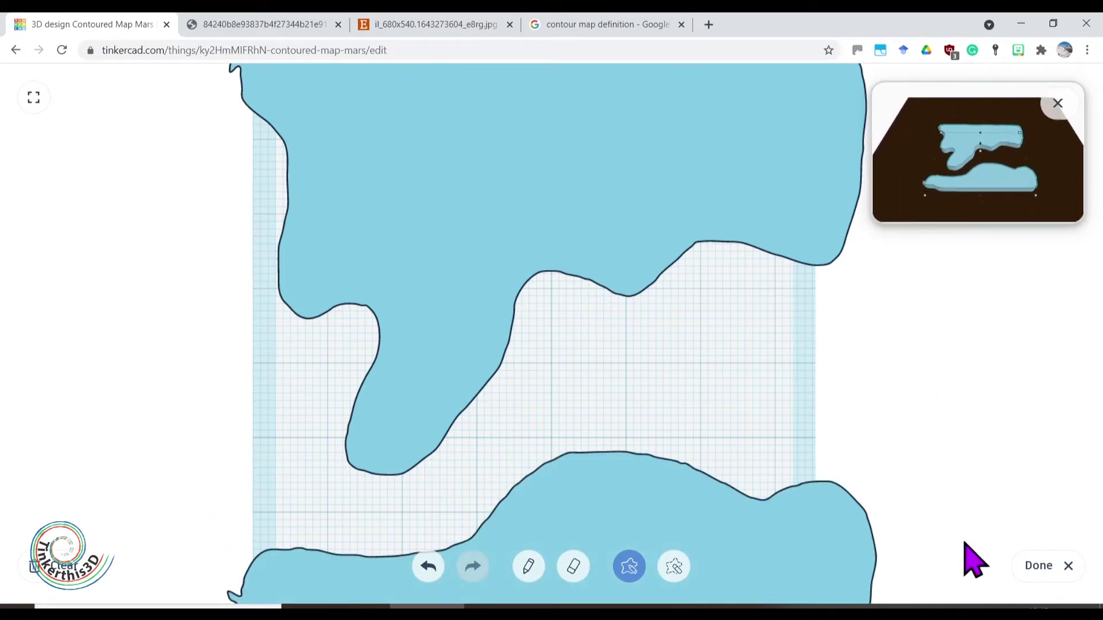
left_click(1037, 567)
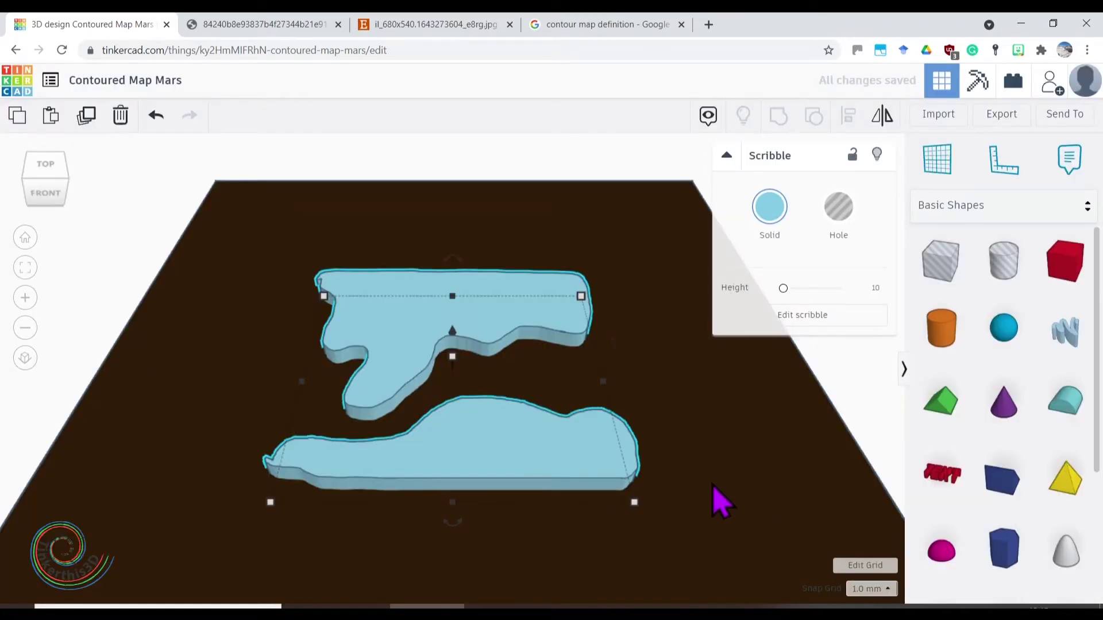
Stretch the scribble from opposite corners so that it extends slightly past the edges of the base
scroll(707, 499, "down", 3)
scroll(672, 476, "down", 2)
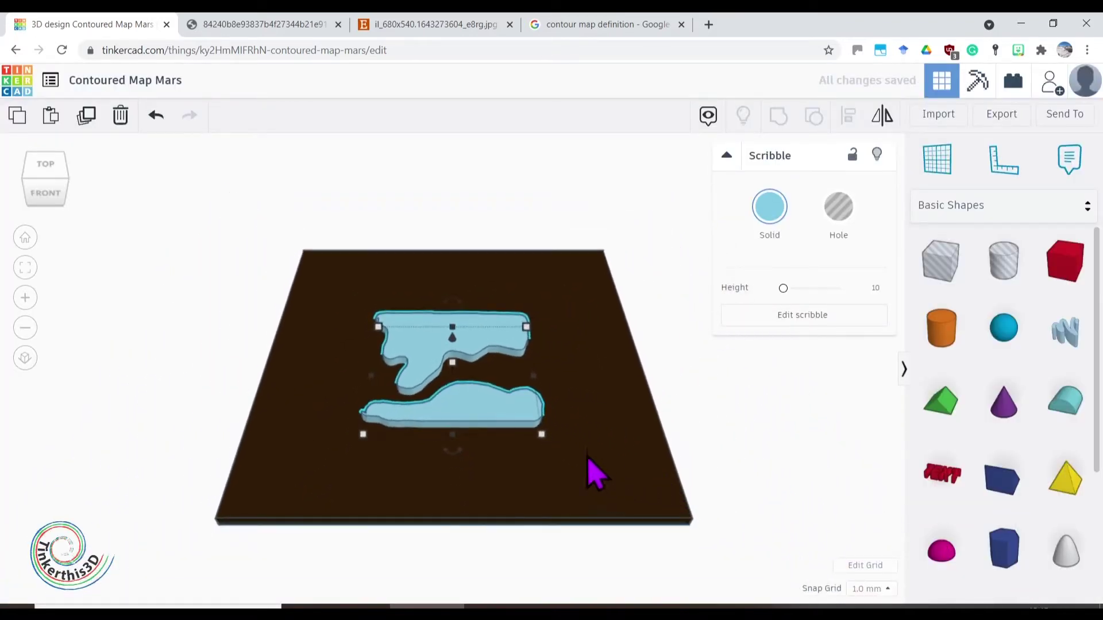
mouse_move(541, 435)
left_mouse_down()
mouse_move(554, 454)
mouse_move(714, 533)
left_mouse_up()
mouse_move(378, 326)
left_mouse_down()
mouse_move(316, 283)
mouse_move(290, 248)
left_mouse_up()
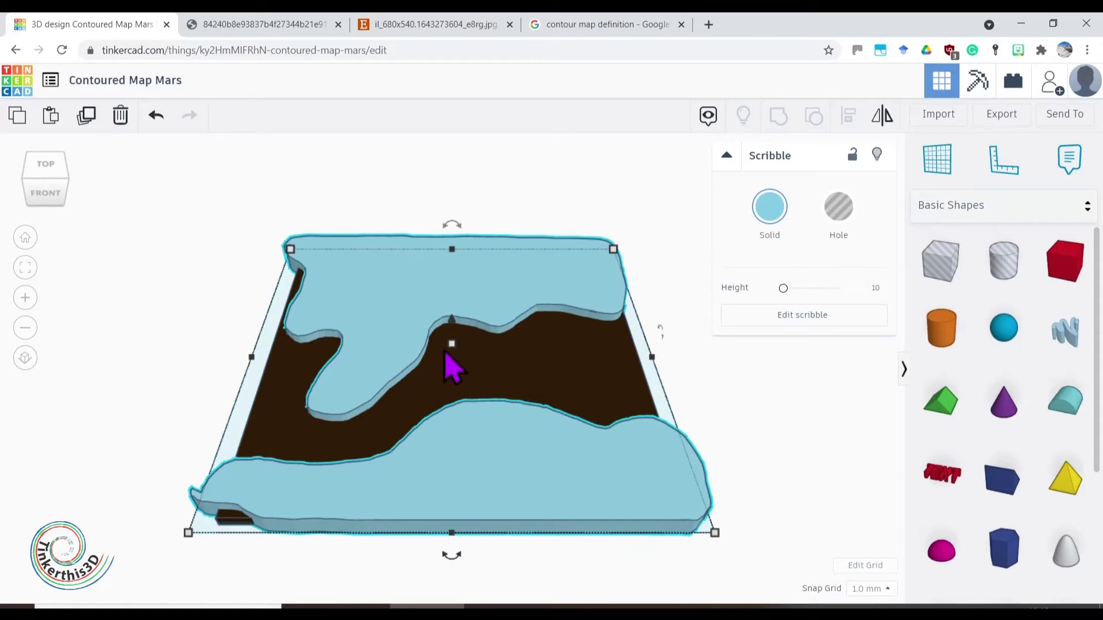
Recolour the scribble terrain a dark maroon with the custom colour 66161b
left_click(769, 212)
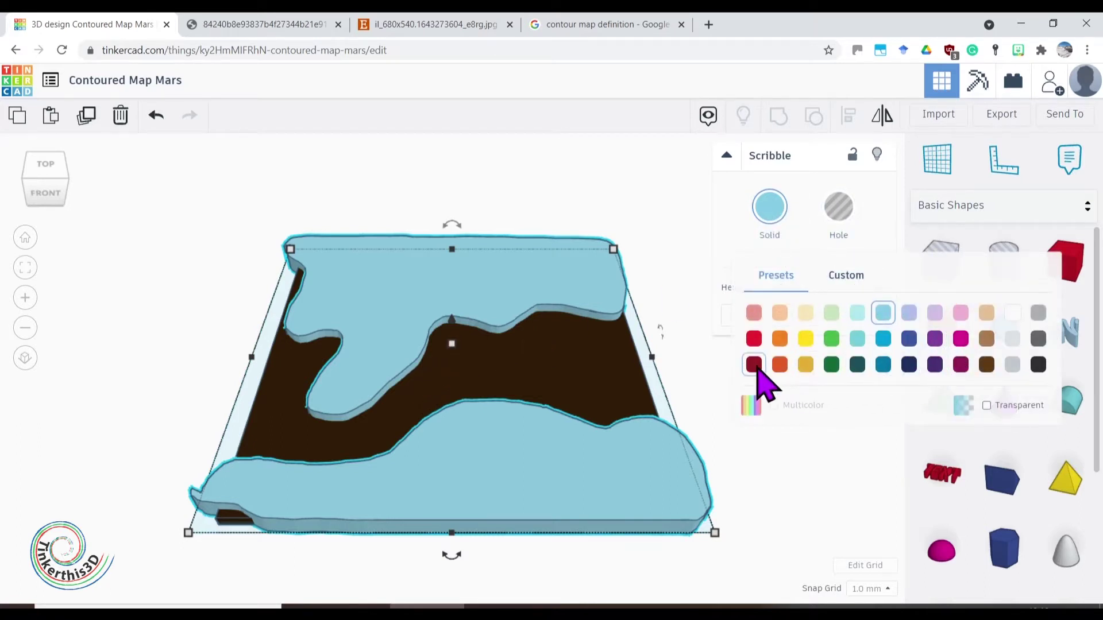
left_click(755, 366)
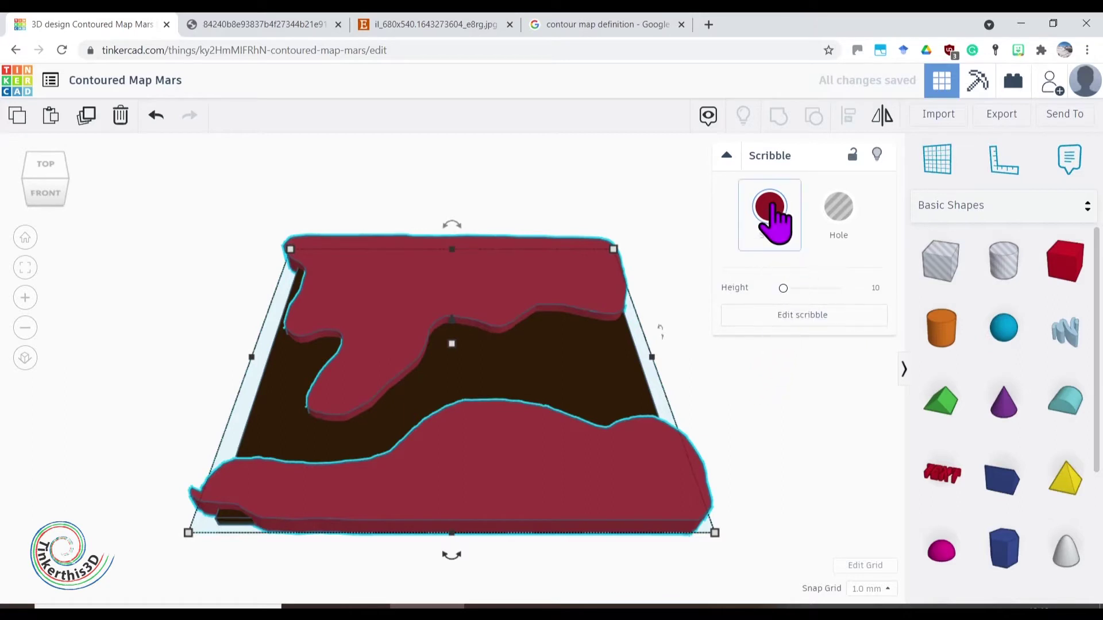
left_click(772, 205)
left_click(854, 286)
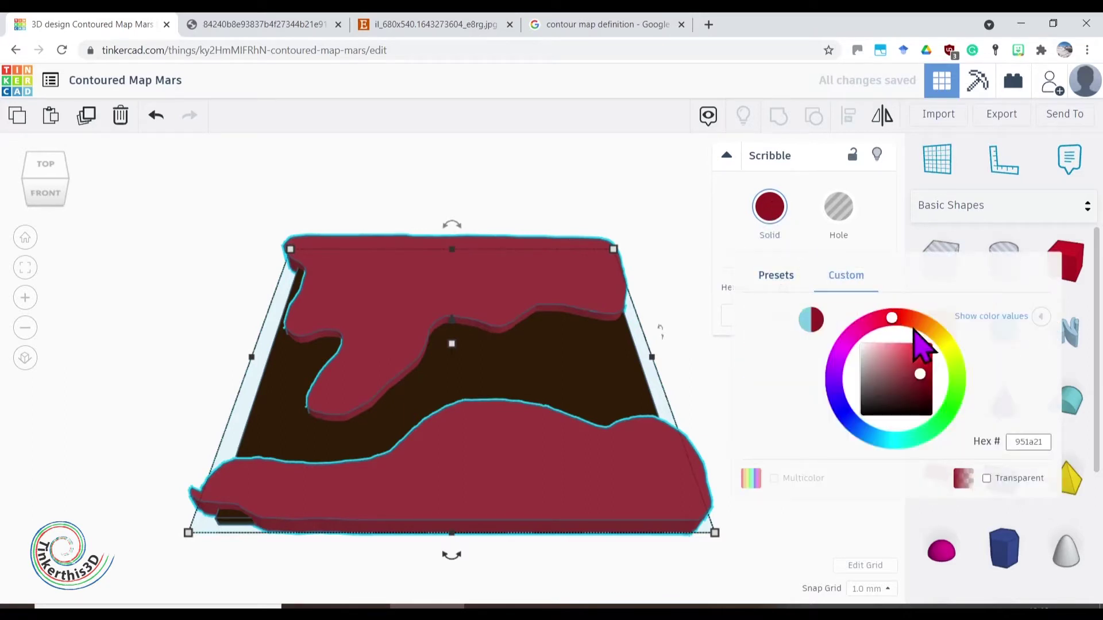
left_click_drag(921, 381, 916, 388)
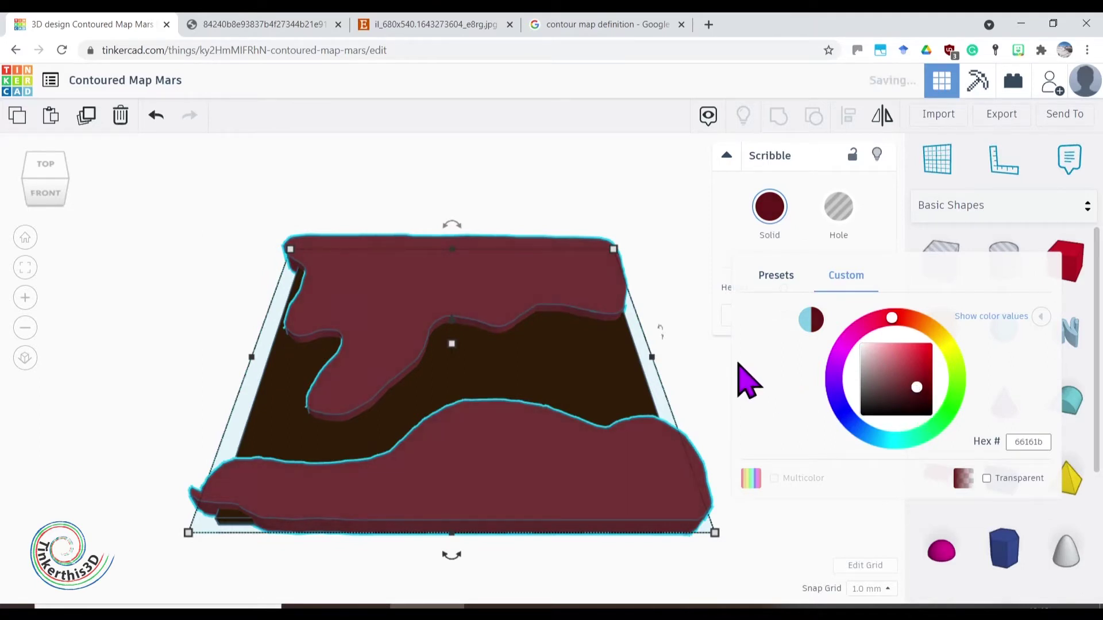
left_click(676, 379)
Stretch the scribble slightly further past the base's near-left corner and lock it against editing
right_click_drag(665, 377, 675, 317)
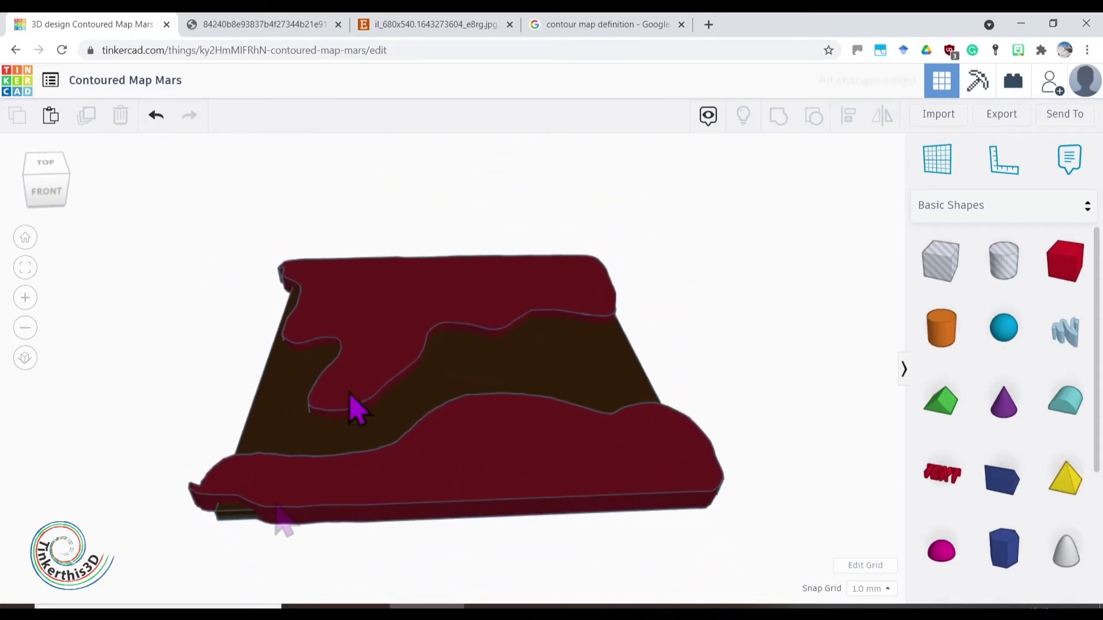
left_click(194, 505)
left_click_drag(185, 529, 168, 541)
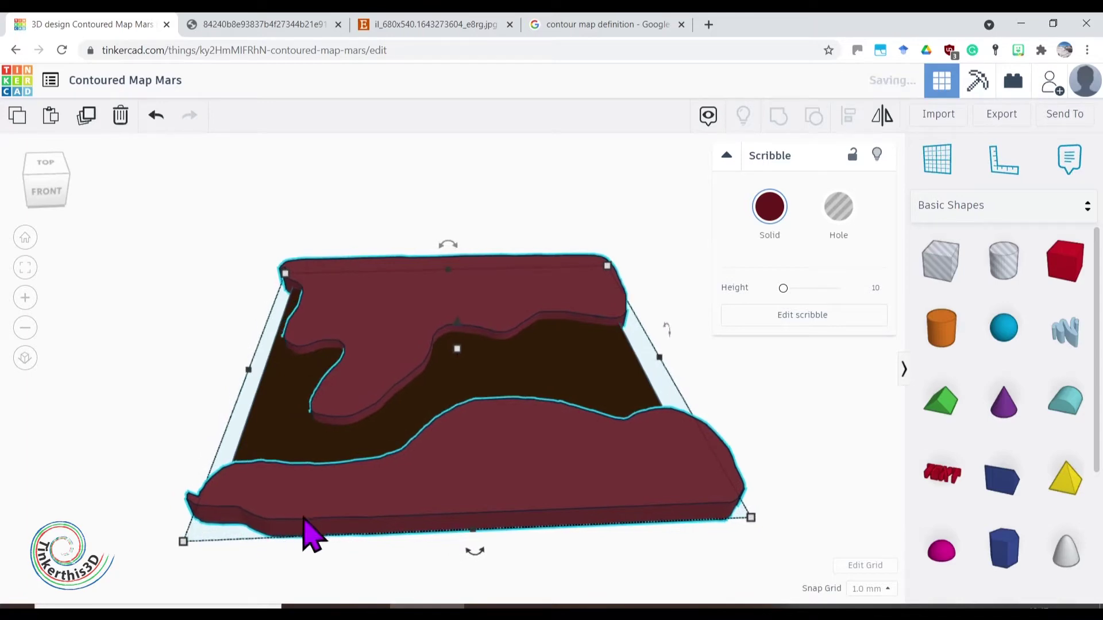
left_click(623, 569)
mouse_move(615, 571)
right_mouse_down()
mouse_move(561, 552)
mouse_move(717, 554)
mouse_move(859, 514)
mouse_move(859, 490)
mouse_move(736, 443)
mouse_move(567, 497)
mouse_move(453, 556)
right_mouse_up()
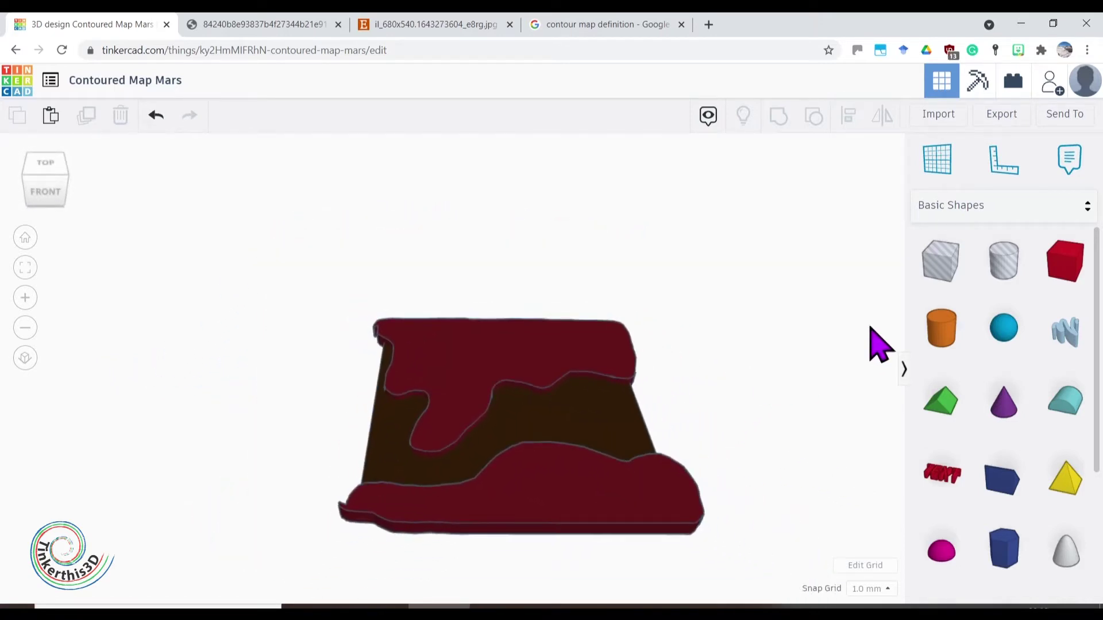
Place an Extrusion shape from the Shape Generators behind the base's far-left corner and set its height to 15 mm
left_click(1029, 217)
scroll(1021, 511, "down", 3)
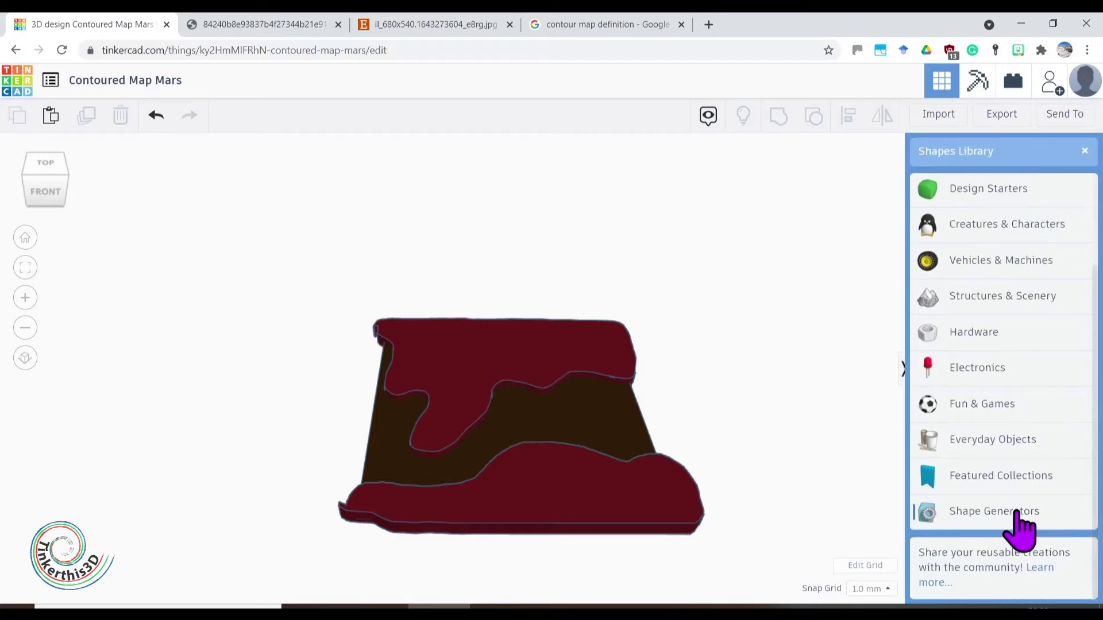
left_click(1018, 510)
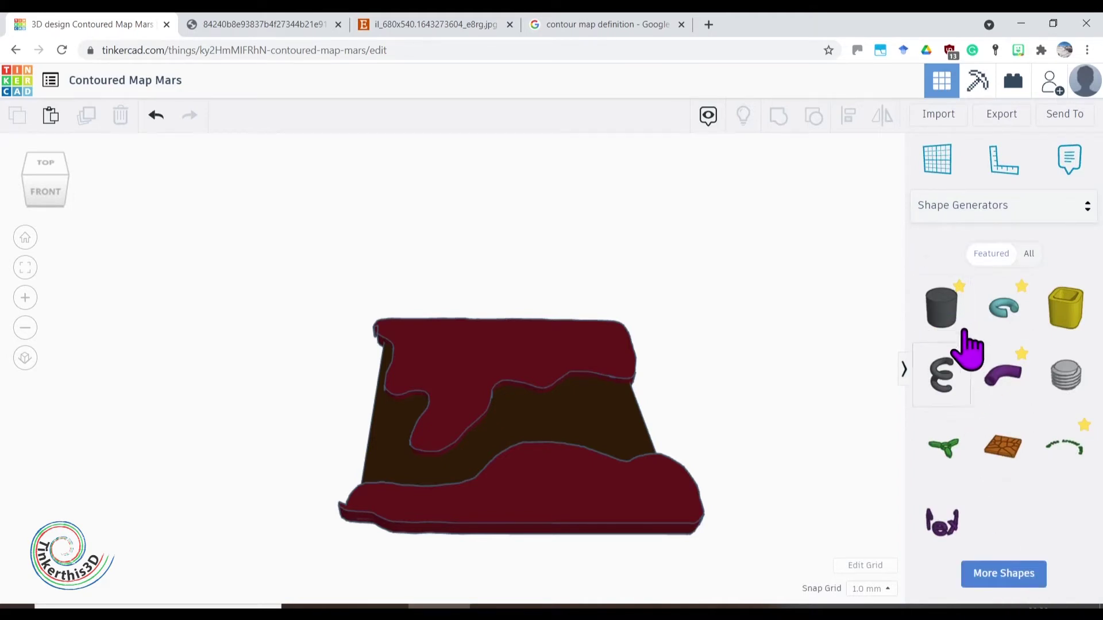
left_click_drag(945, 333, 407, 316)
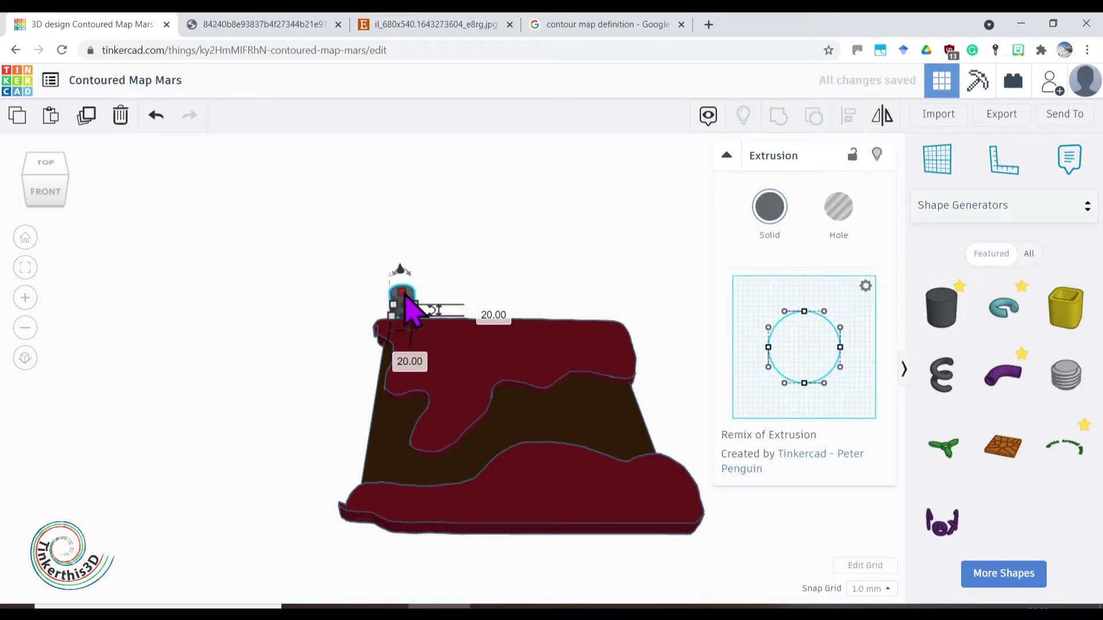
left_click(505, 399)
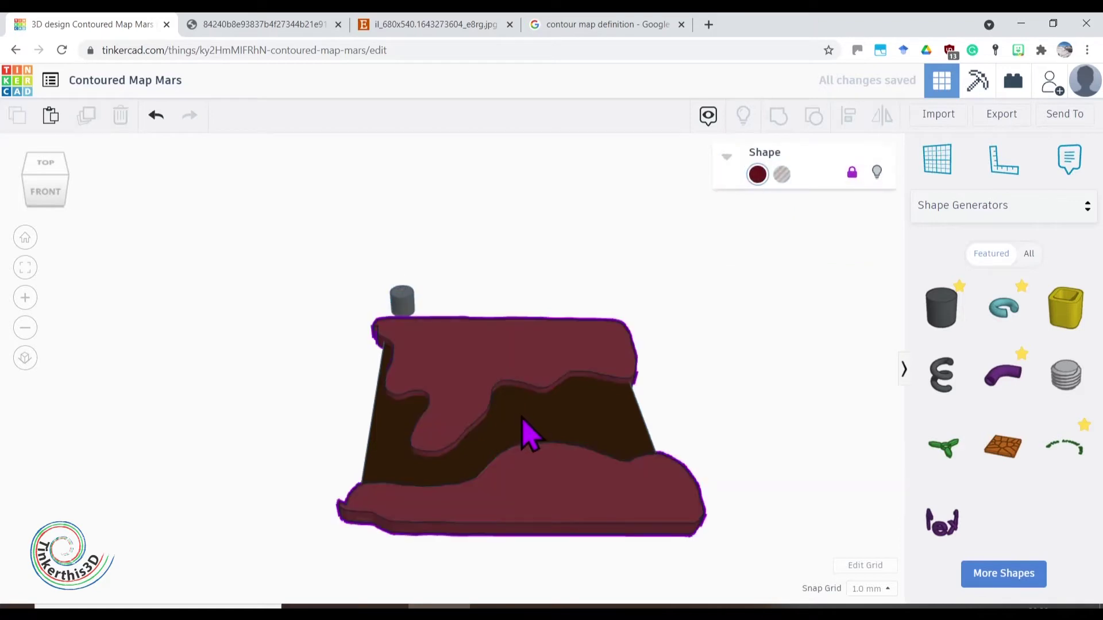
left_click(404, 302)
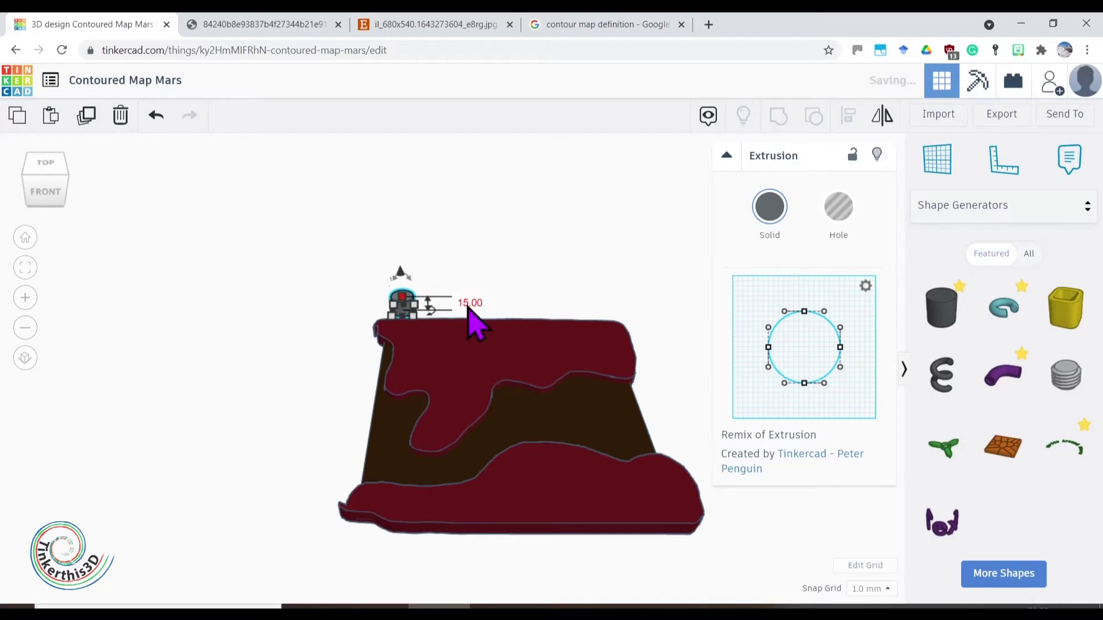
left_click(505, 287)
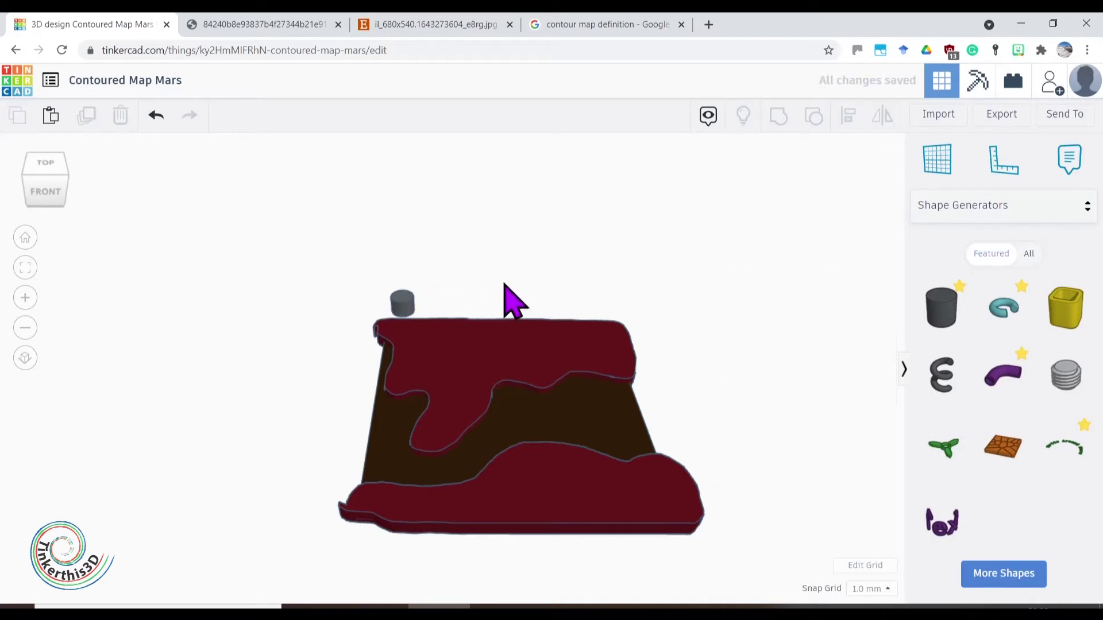
Recolour the extrusion a dark orange-brown with the custom colour 8f3d1b
left_click(405, 307)
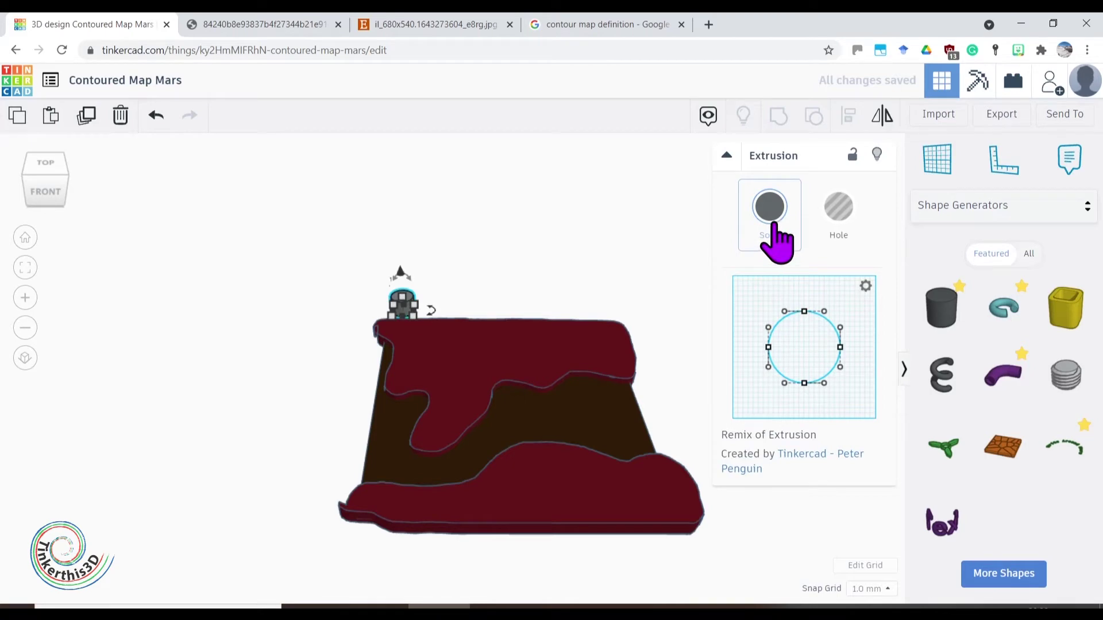
left_click(775, 225)
left_click(780, 283)
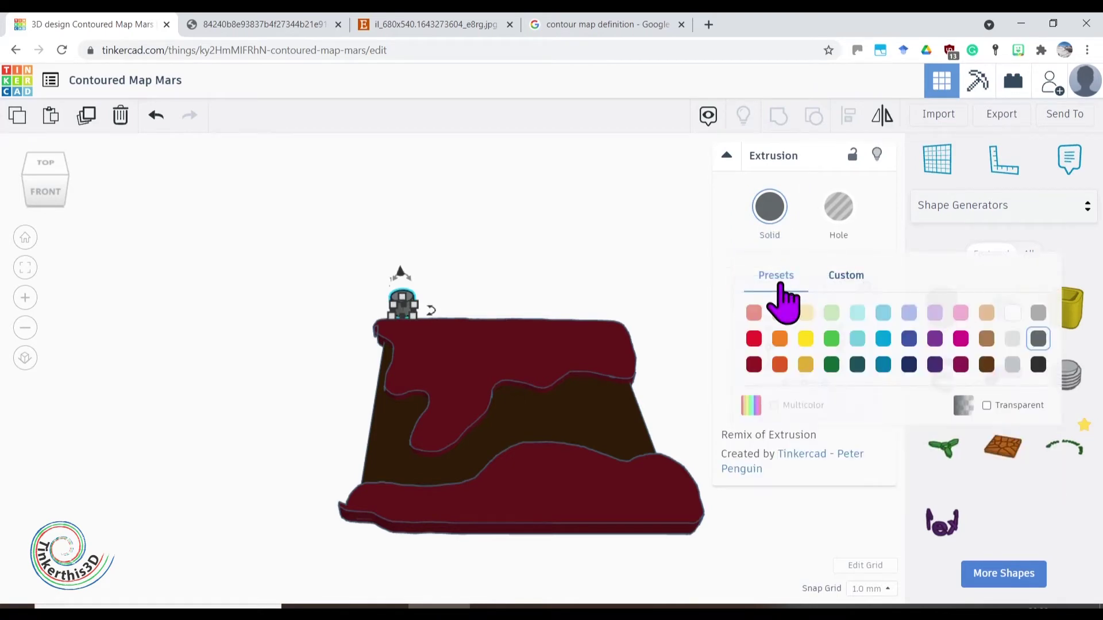
left_click(780, 365)
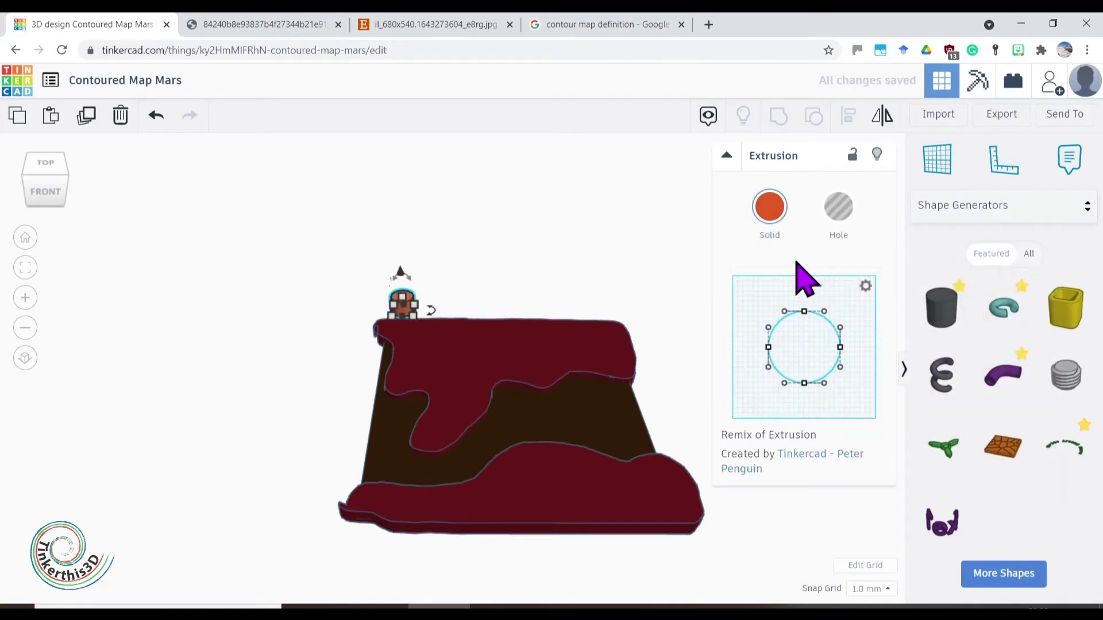
left_click(769, 214)
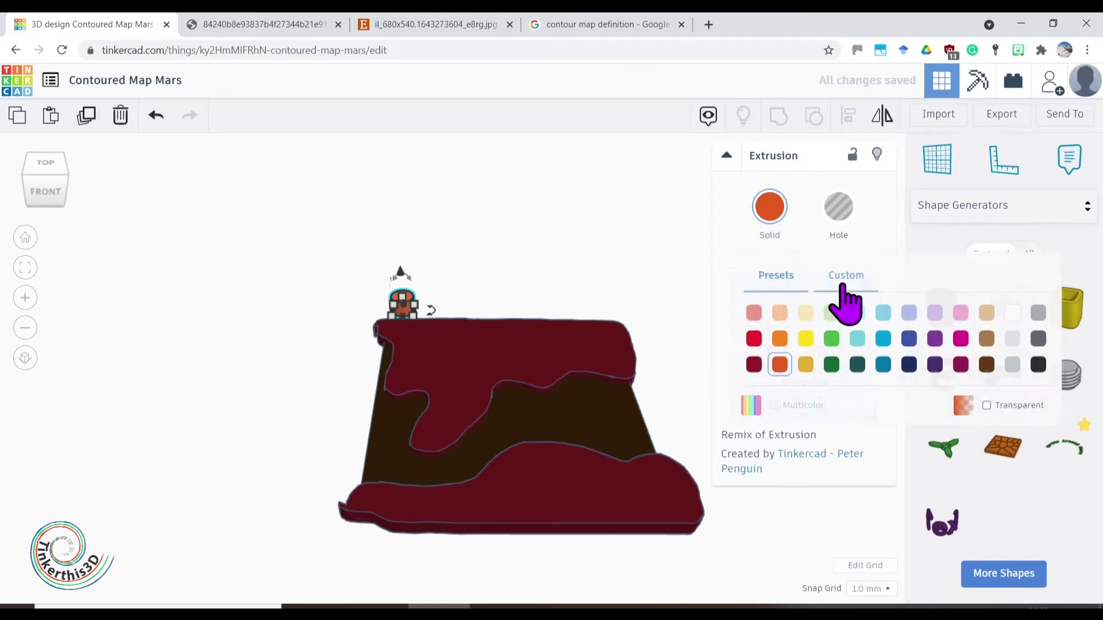
left_click(844, 287)
left_click_drag(891, 389, 921, 380)
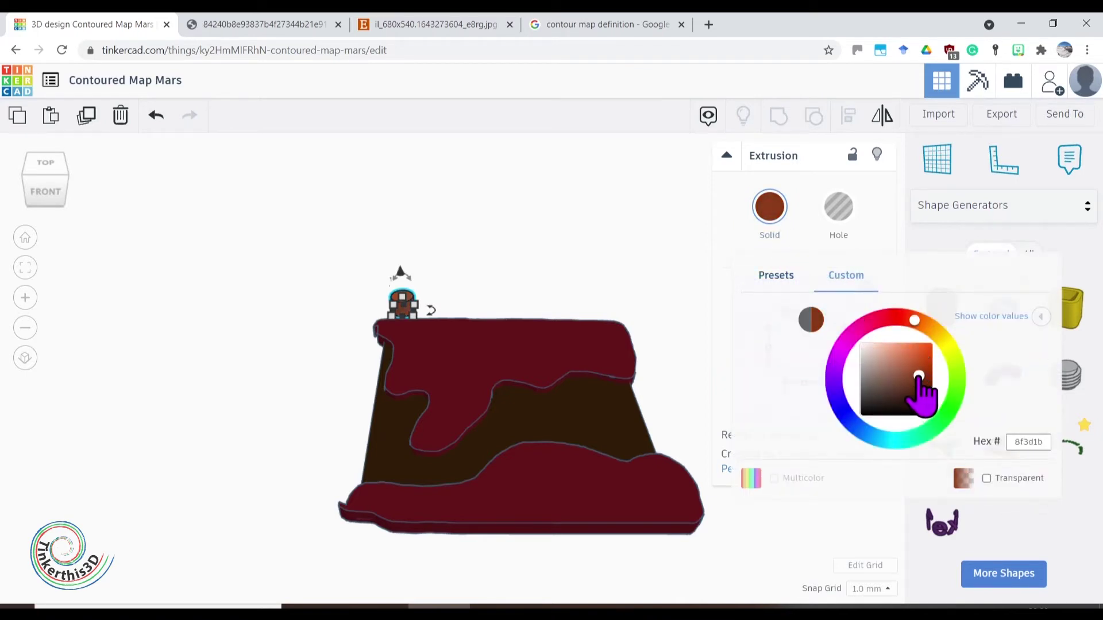
left_click(690, 356)
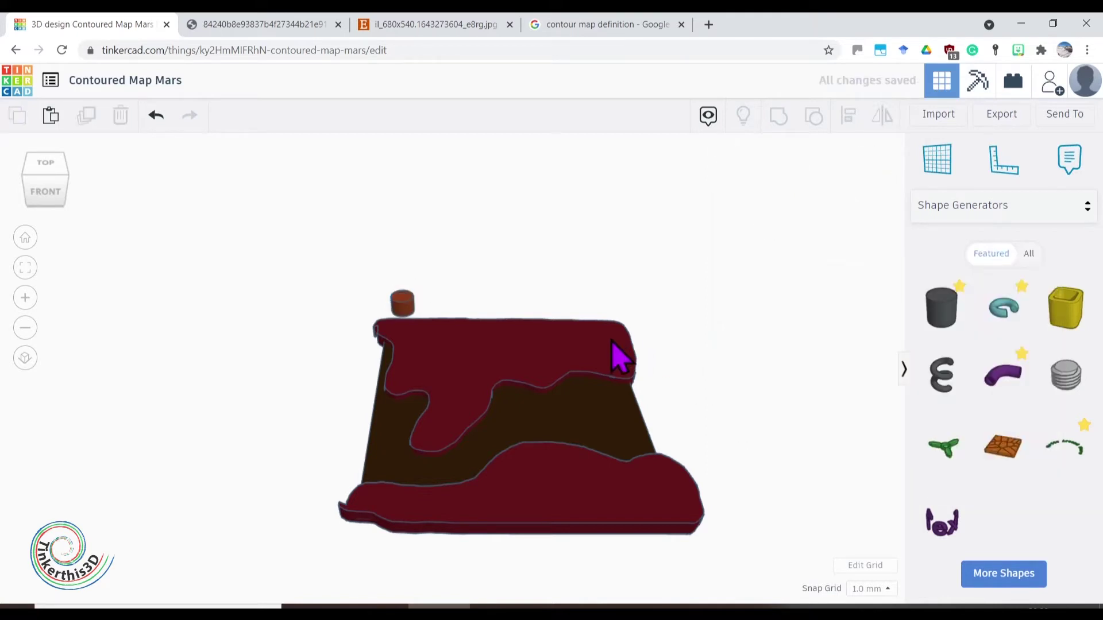
Duplicate the orange-brown extrusion several times in place
left_click(406, 308)
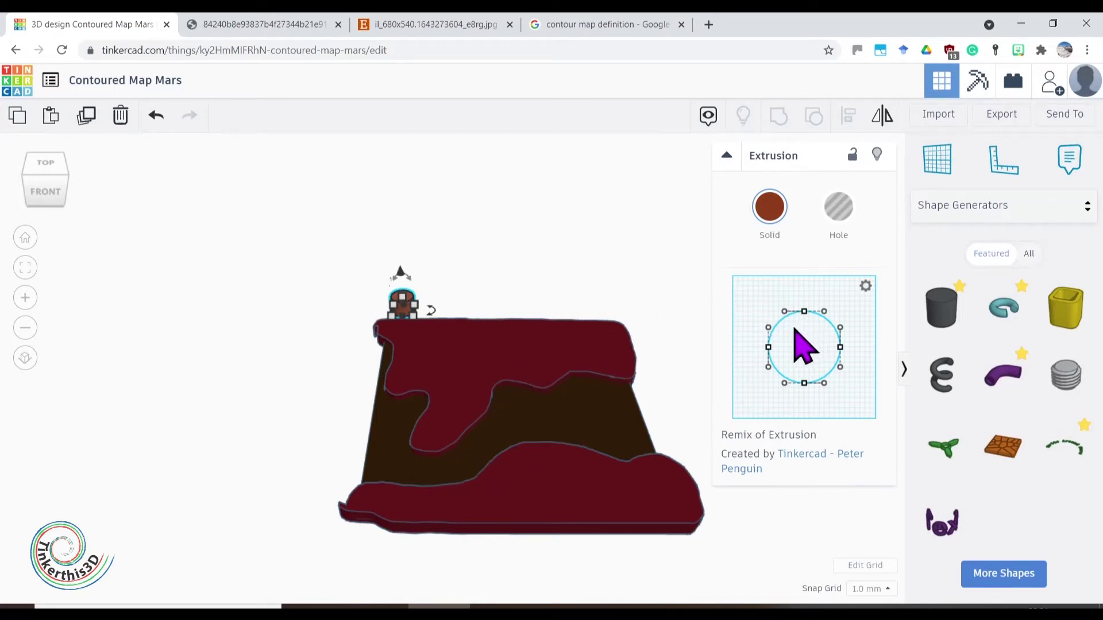
left_click(87, 117)
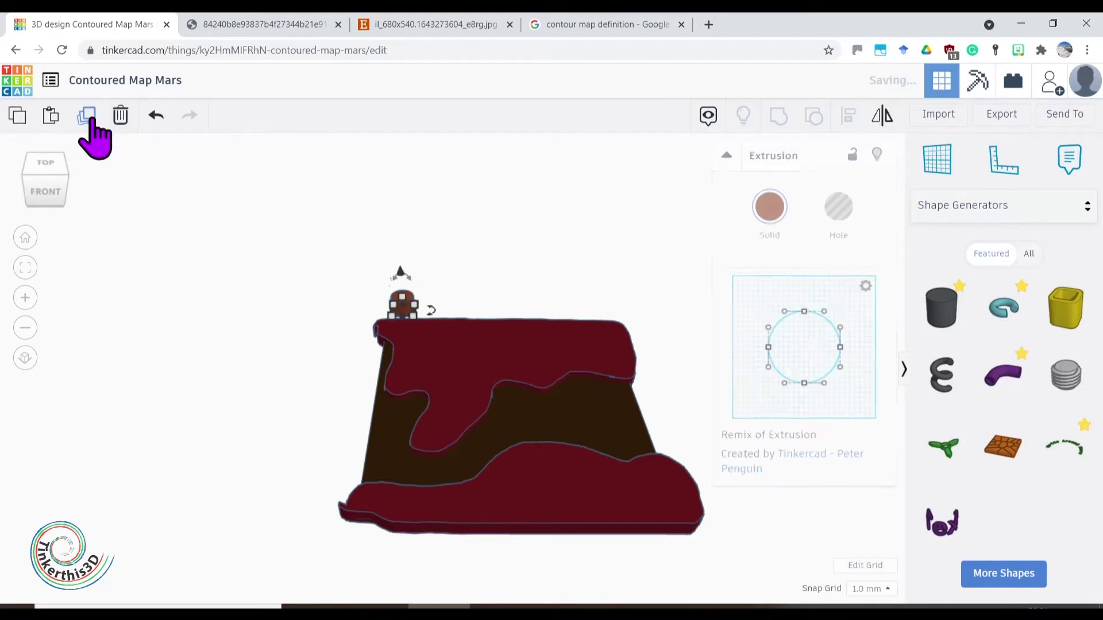
left_click(92, 120)
left_click(92, 120)
left_click(92, 120)
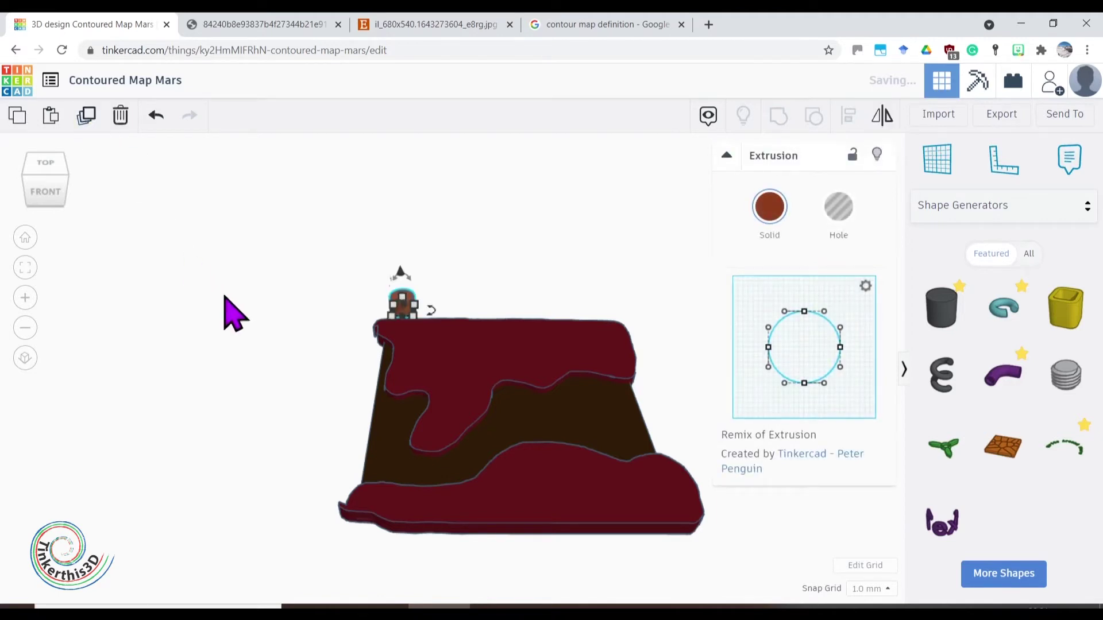
left_click(298, 333)
Move one extrusion copy to the near terrain's front edge as an oval about 28 mm deep, and place another copy at the near-left corner
left_click_drag(405, 304, 494, 550)
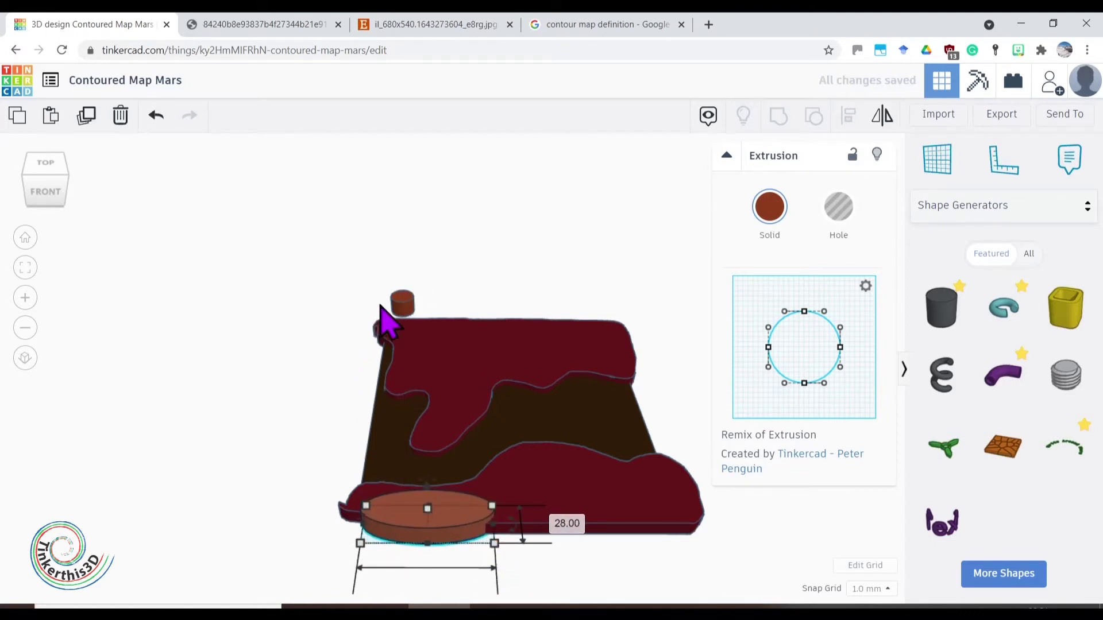
left_click_drag(402, 313, 368, 514)
left_click(408, 308)
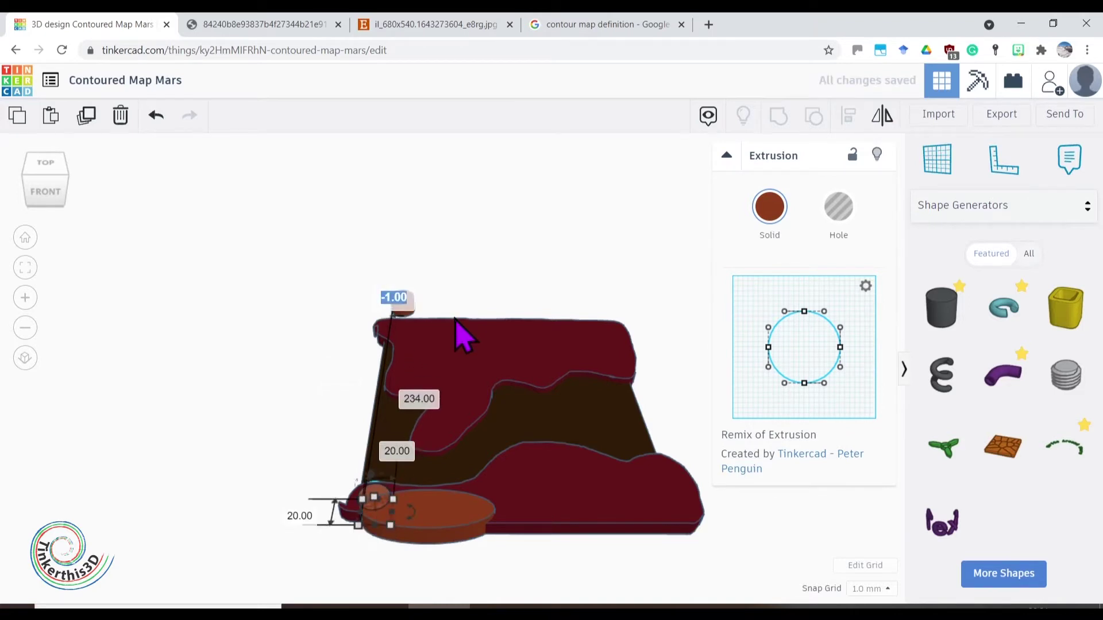
left_click(475, 291)
left_click(450, 567)
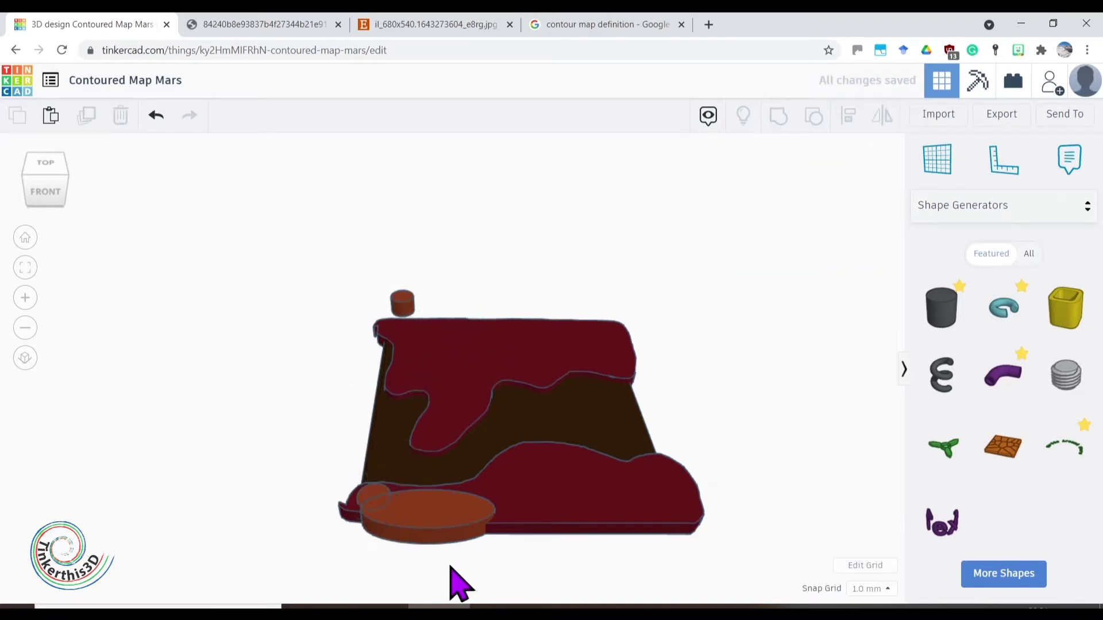
Stretch the front oval across the whole near edge and place another small extrusion copy beside the one at the near-left corner
left_click(454, 537)
left_click_drag(493, 545, 715, 558)
left_click_drag(407, 312, 400, 516, "alt")
right_click_drag(438, 495, 426, 561)
Spread more extrusion copies over the near terrain, stretching three into overlapping ovals about 22 mm, 31 mm and 28 mm deep
left_click_drag(407, 265, 574, 555, "alt")
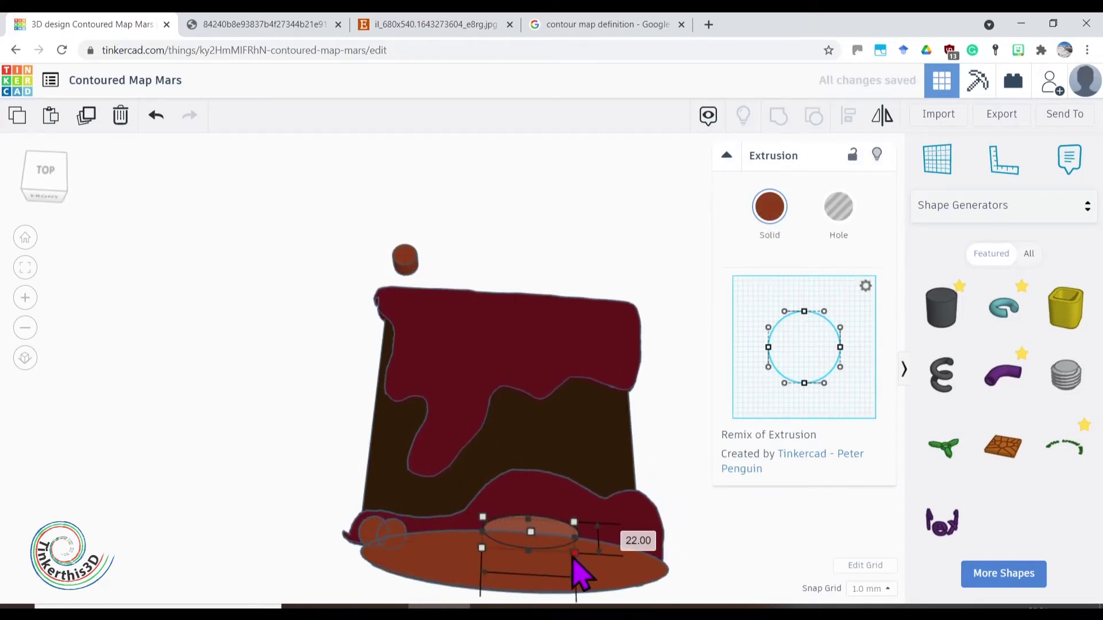
left_click_drag(410, 270, 640, 537, "alt")
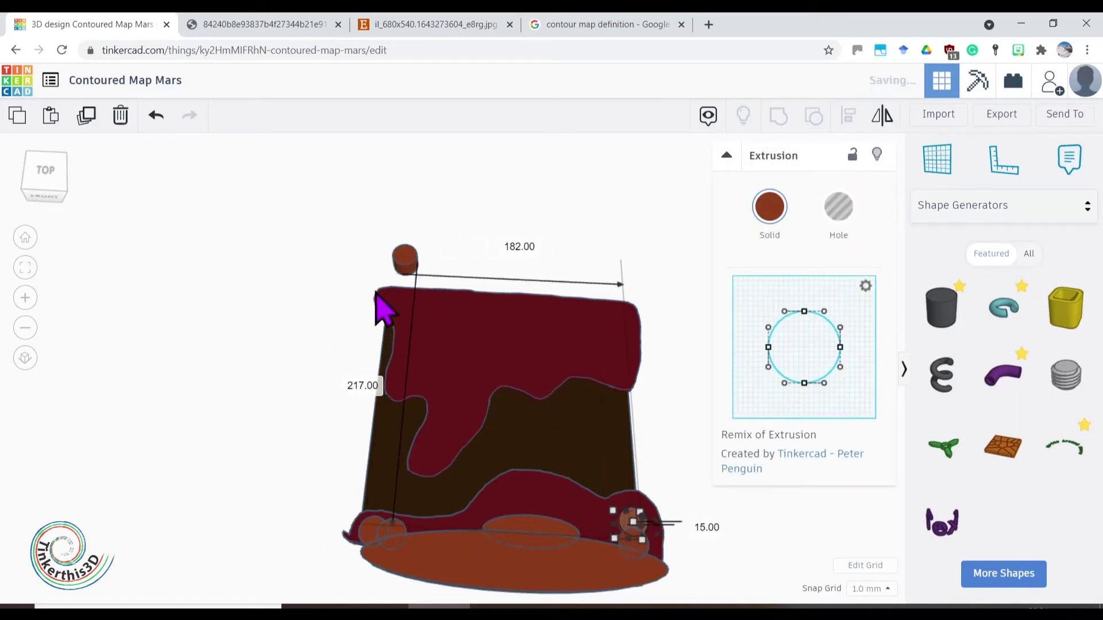
left_click_drag(400, 265, 612, 553, "alt")
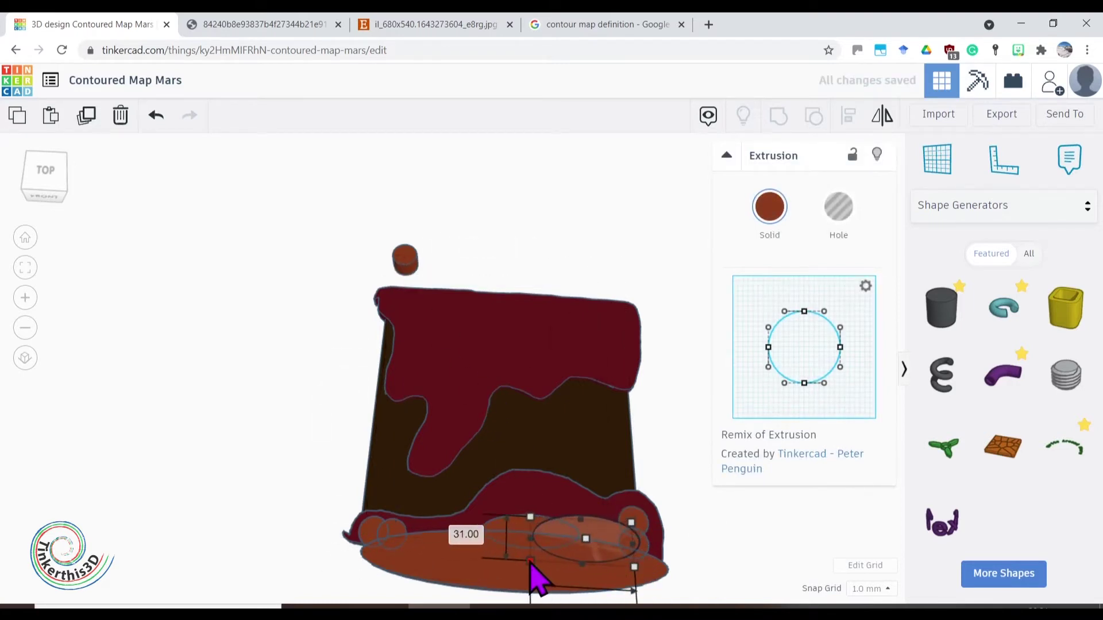
left_click_drag(411, 266, 585, 499, "alt")
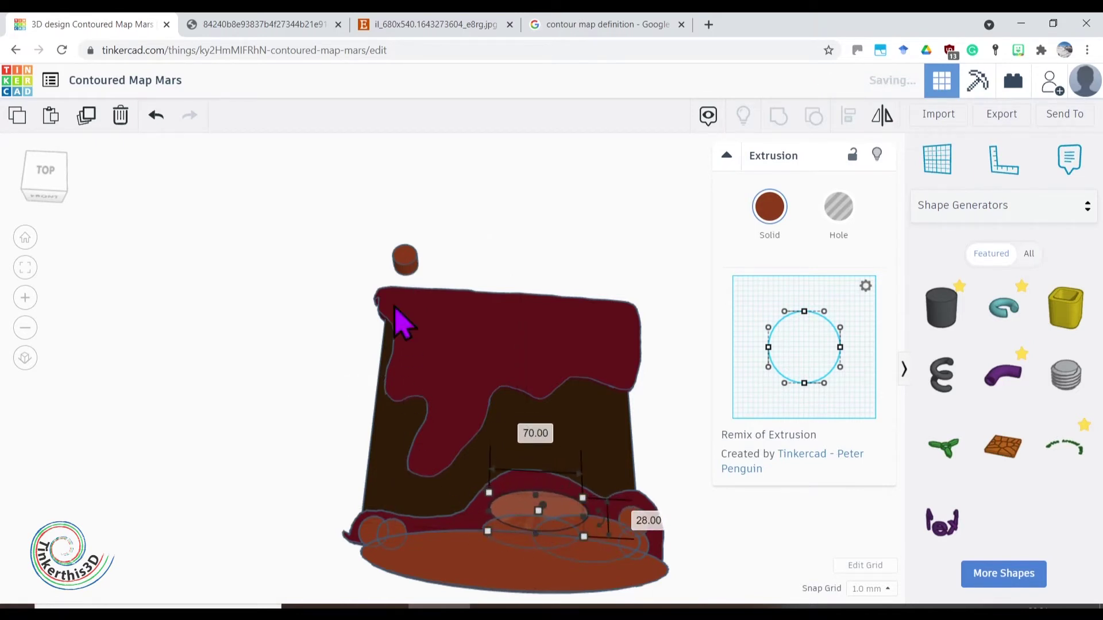
left_click_drag(402, 266, 491, 550, "alt")
right_click_drag(349, 441, 308, 450)
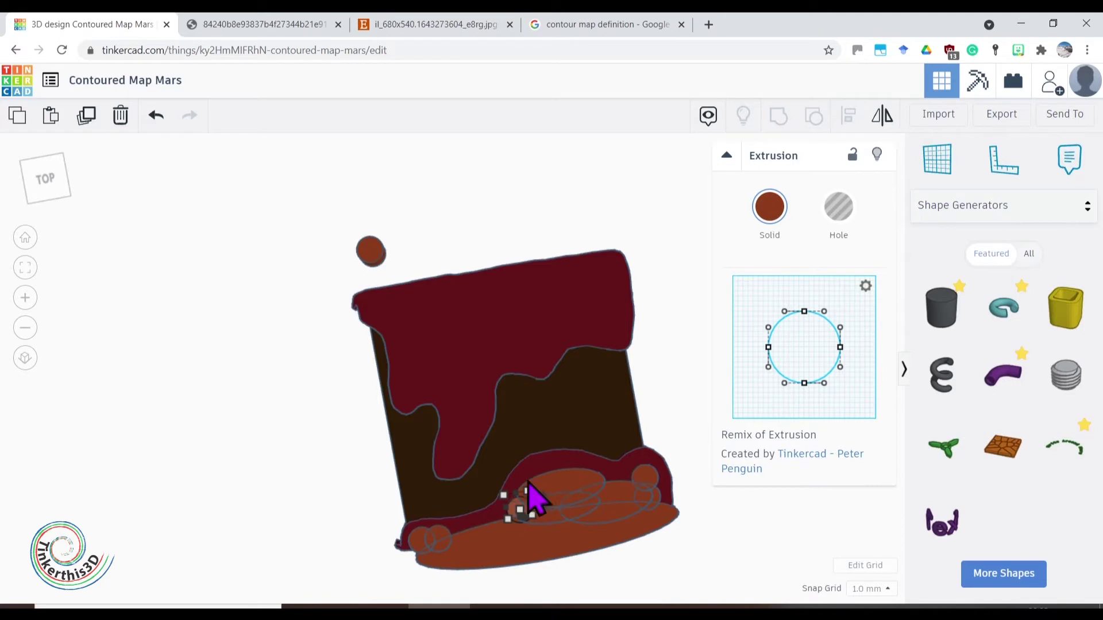
Reshape the profile of the central oval into a rounded peak that follows the near terrain's outline
left_click(563, 483)
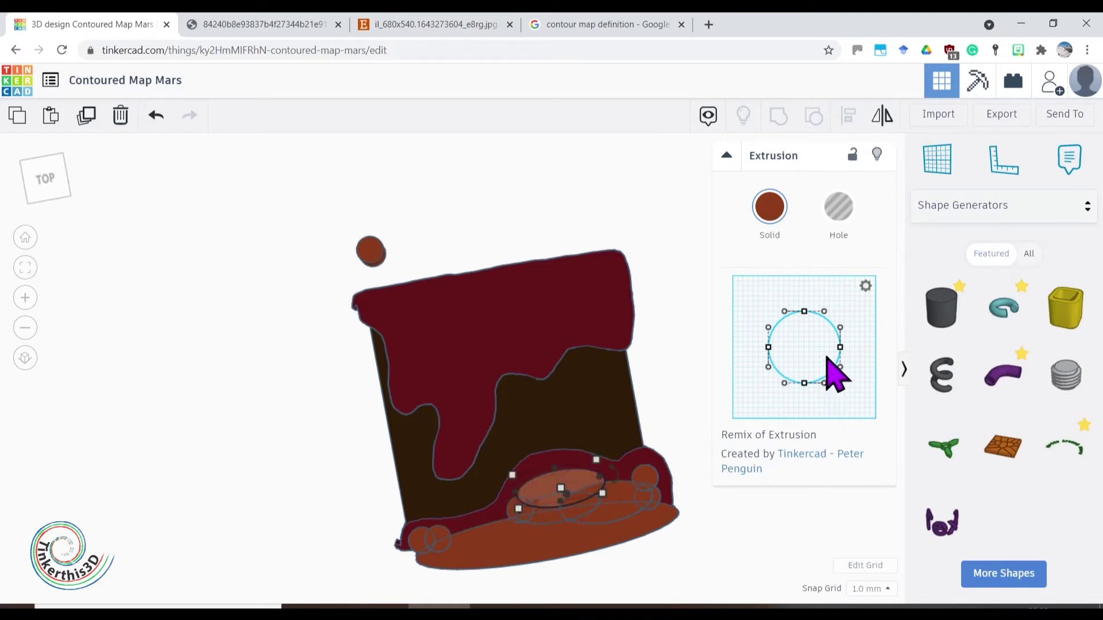
left_click_drag(804, 312, 870, 367)
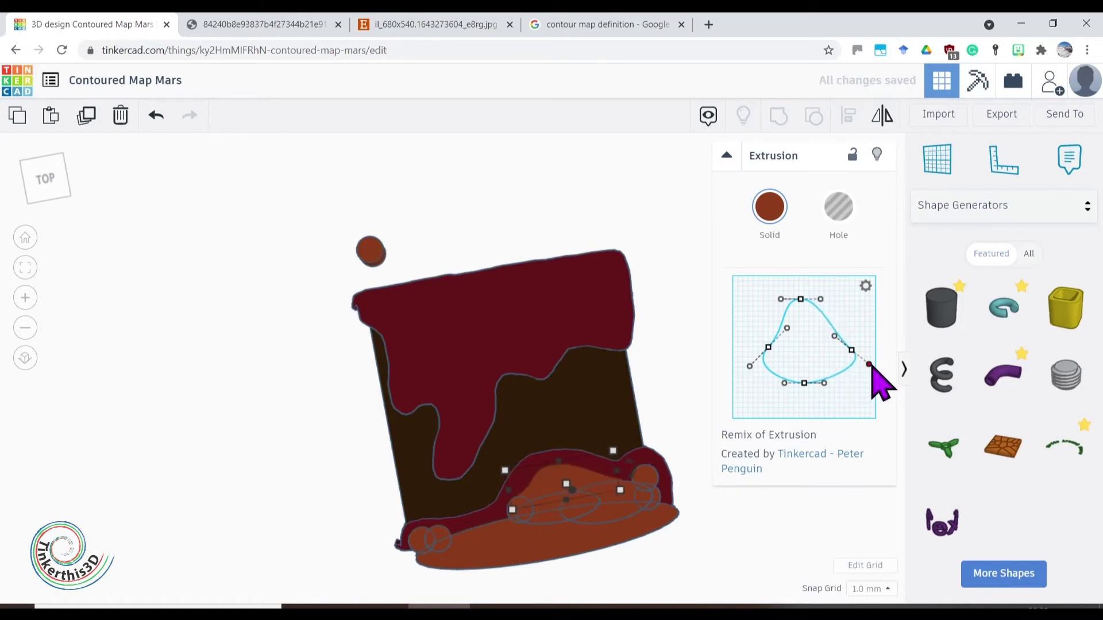
left_click(712, 512)
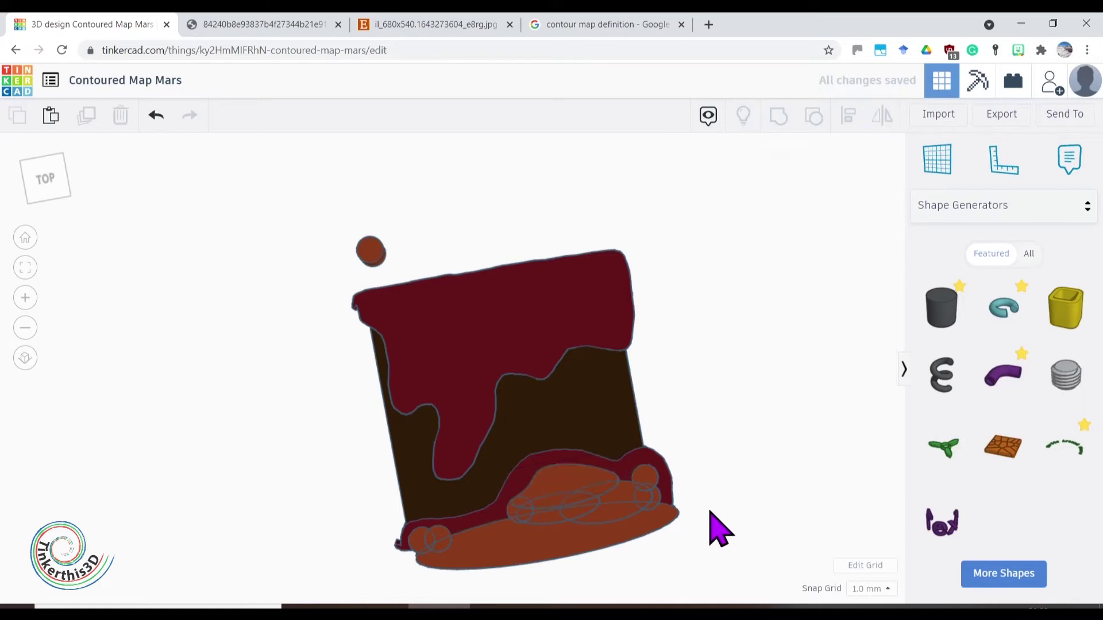
right_click_drag(650, 540, 615, 533)
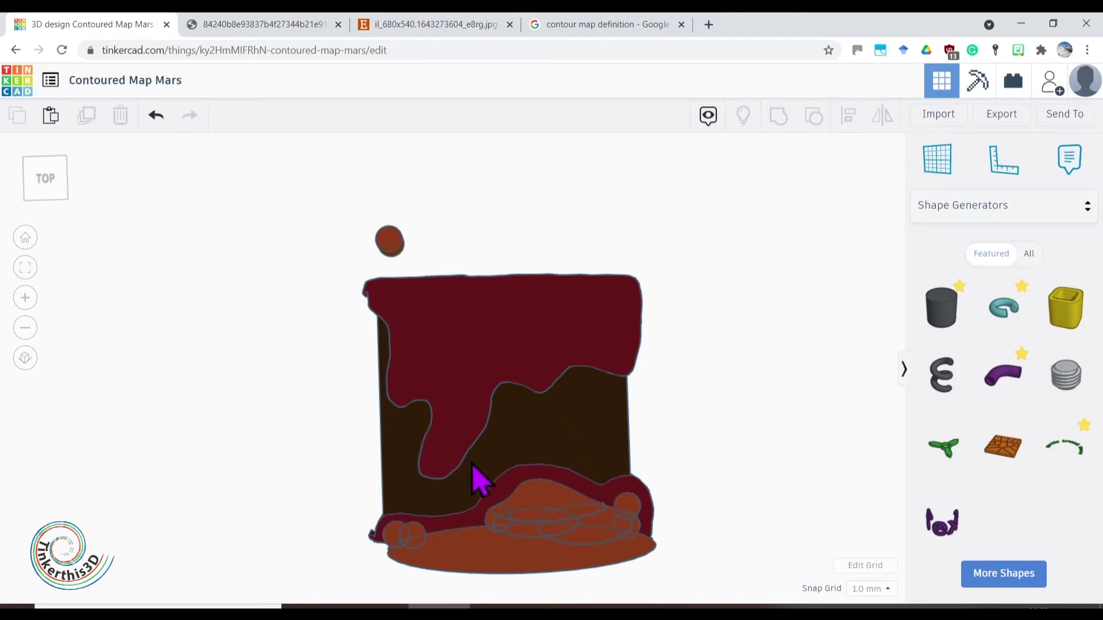
Move another extrusion copy towards the near terrain's right end and reshape its profile to fill the gap beside the peak
left_click_drag(396, 248, 609, 528, "alt")
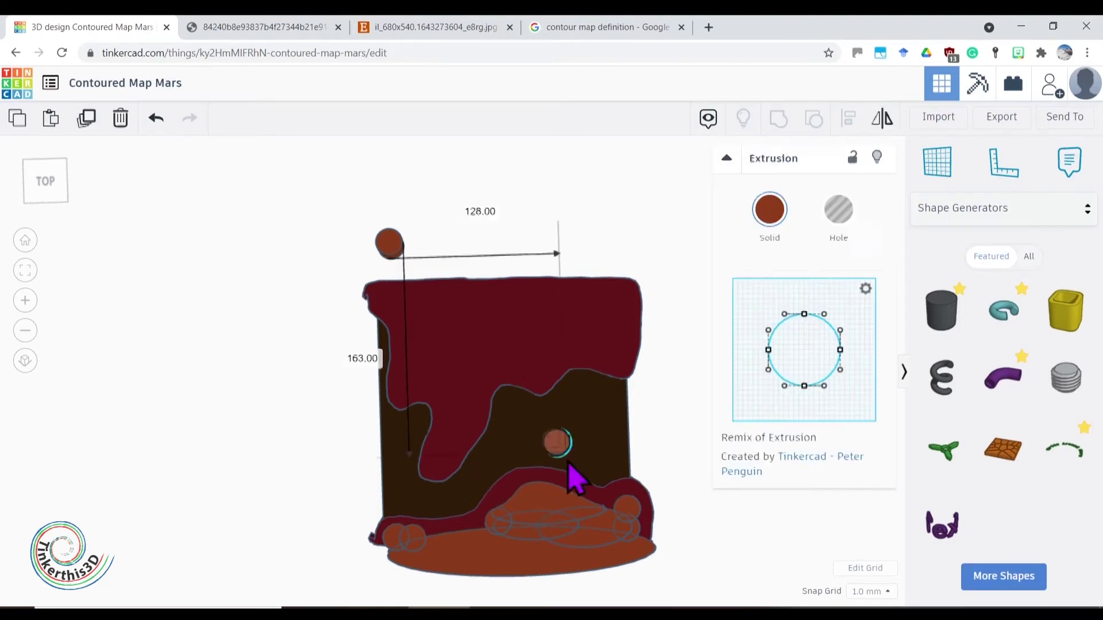
left_click(606, 583)
scroll(602, 531, "up", 6)
left_click(620, 431)
left_click_drag(768, 350, 819, 298)
Reshape the profiles of the two small extrusions at the near terrain's right end so they follow its outline
left_click(679, 416)
mouse_move(768, 350)
left_mouse_down()
mouse_move(779, 329)
mouse_move(766, 335)
left_mouse_up()
left_click_drag(839, 350, 877, 418)
left_click(662, 461)
left_click_drag(839, 350, 844, 310)
left_click_drag(844, 331, 849, 373)
Reshape the small extrusion beside the central peak and the two at the near-left corner to follow the terrain's outline
left_click(379, 445)
left_click_drag(768, 351, 738, 368)
left_click_drag(804, 315, 811, 310)
left_click(201, 481)
left_click_drag(840, 350, 861, 347)
left_click_drag(804, 314, 781, 333)
left_click(158, 479)
left_click_drag(768, 350, 764, 374)
Move another extrusion copy between the near-left corner and the central peak and reshape its profile to follow the terrain edge
scroll(360, 279, "down", 5)
left_click_drag(324, 151, 367, 440)
scroll(367, 440, "up", 5)
left_click_drag(768, 331, 814, 328)
left_click_drag(744, 322, 744, 308)
left_click_drag(839, 350, 845, 315)
scroll(612, 493, "down", 4)
left_click(654, 509)
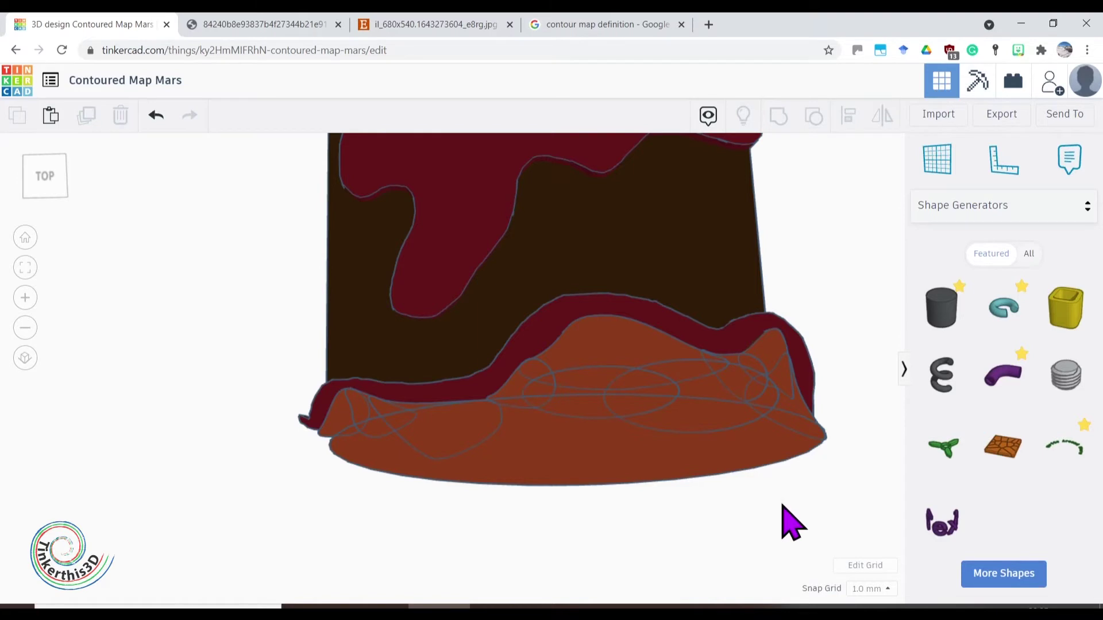
Select the orange-brown extrusions of the near terrain, excluding the dark base and maroon layer, and group them into one shape
scroll(528, 409, "down", 2)
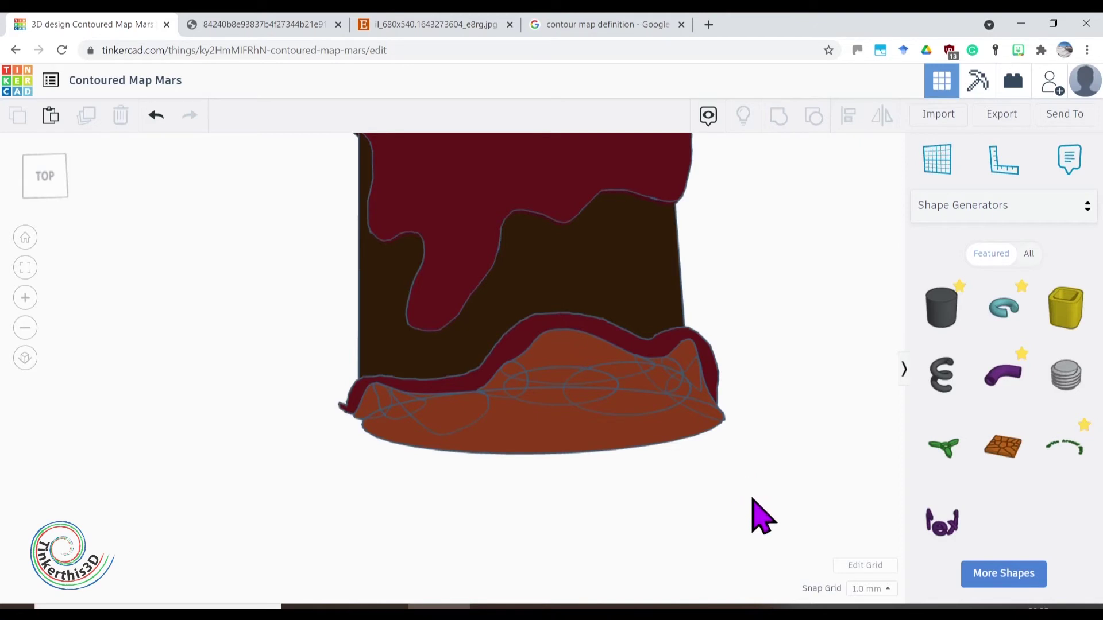
left_click_drag(752, 500, 310, 346)
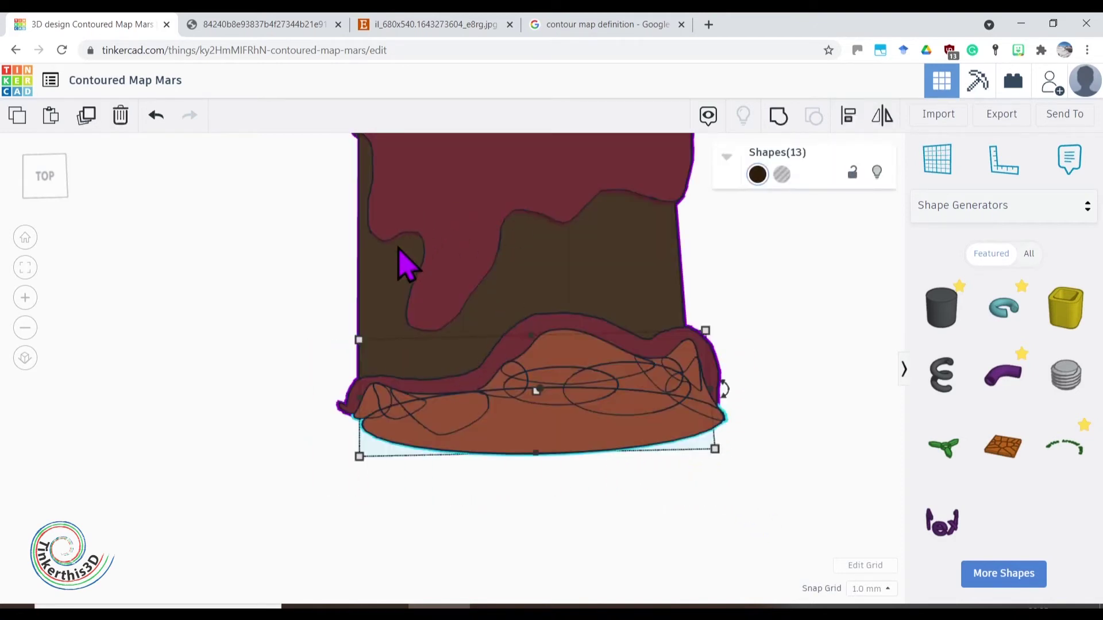
left_click(406, 270, "shift")
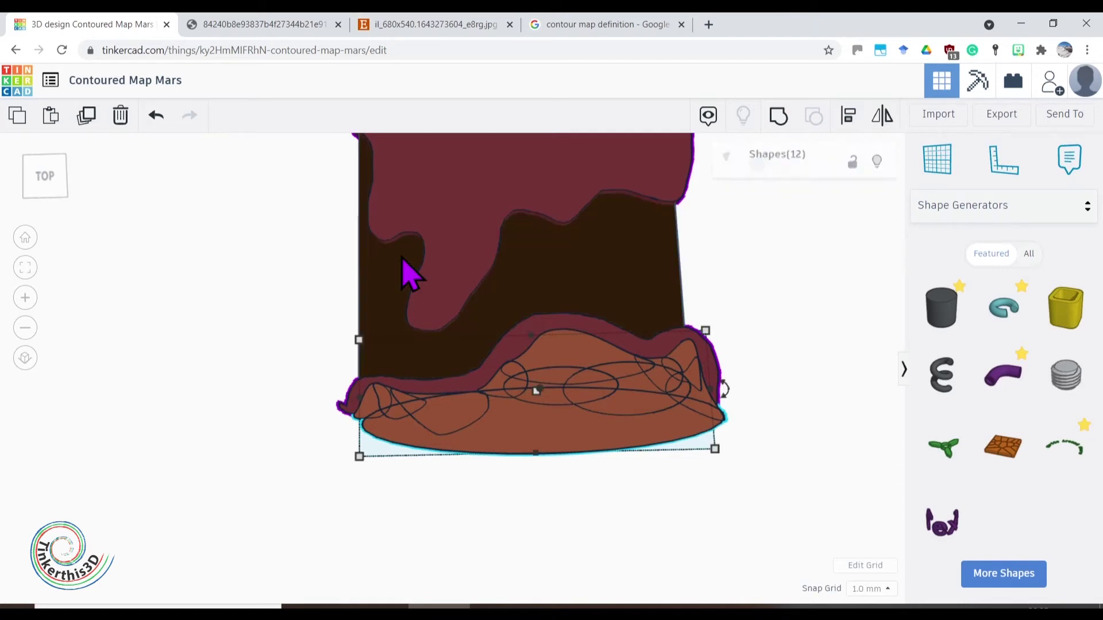
left_click(484, 216, "shift")
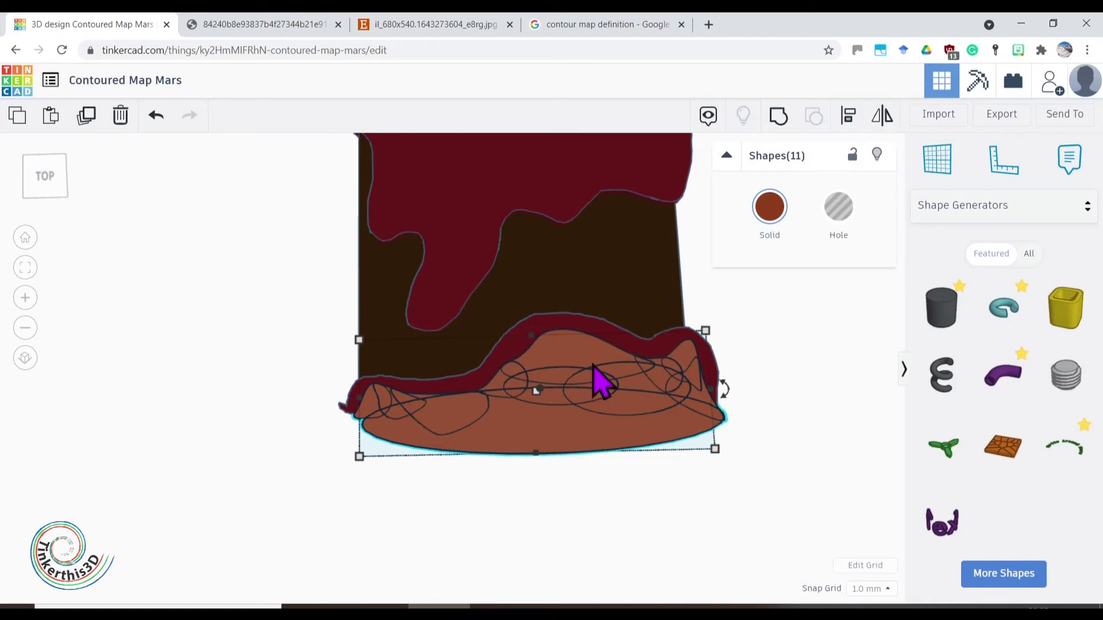
left_click(778, 118)
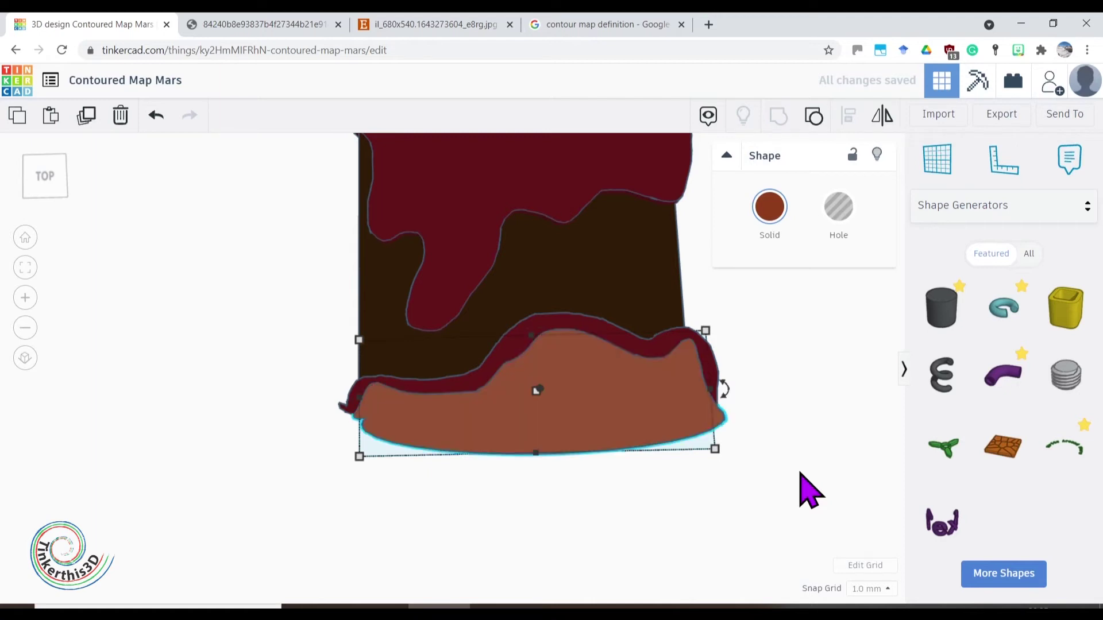
left_click(807, 491)
Place a new Extrusion shape behind the map, beside the spare orange-brown cylinder
right_click_drag(751, 485, 680, 198)
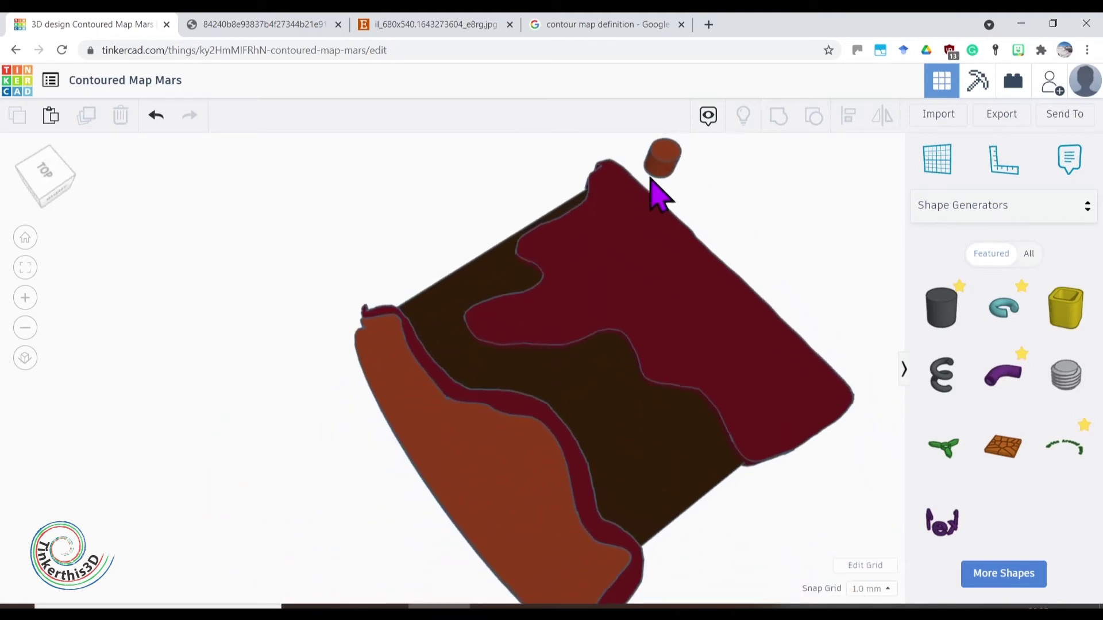
right_click_drag(784, 503, 919, 367)
right_click_drag(803, 531, 948, 505)
right_click(941, 488)
left_click(802, 423)
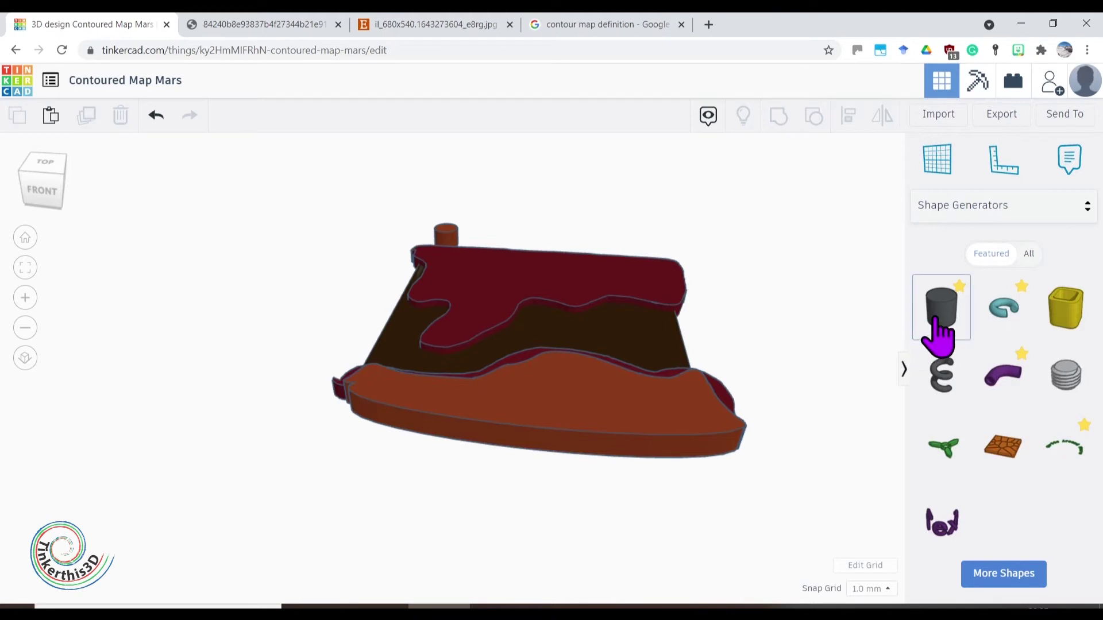
left_click_drag(942, 333, 505, 253)
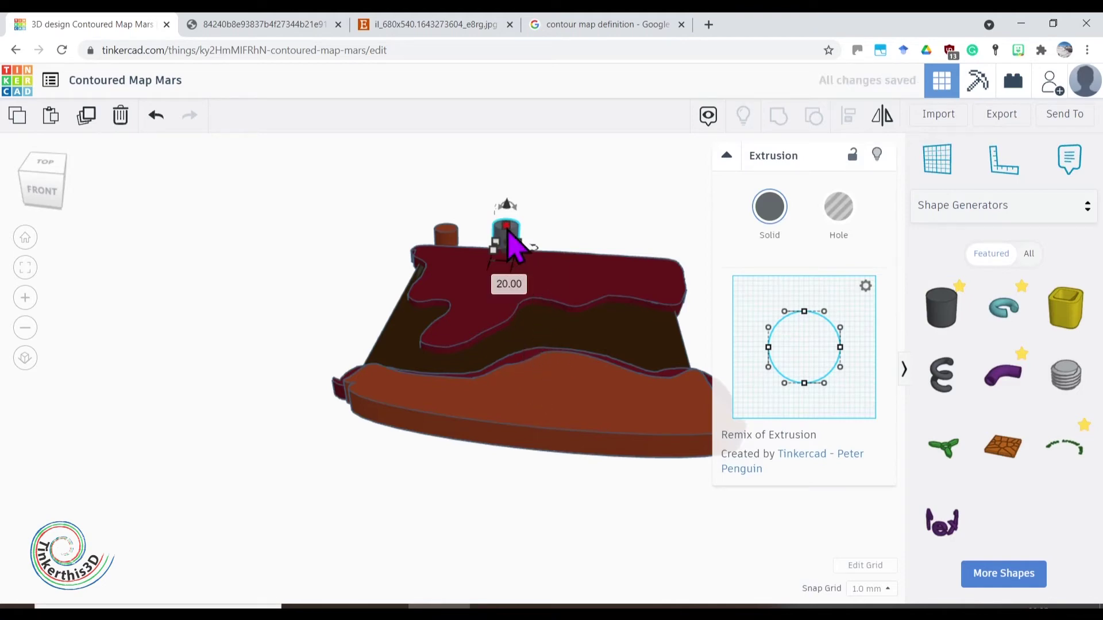
Check the layered contour reference image and colour the new extrusion a custom light orange-brown, hex c97932
left_click(770, 212)
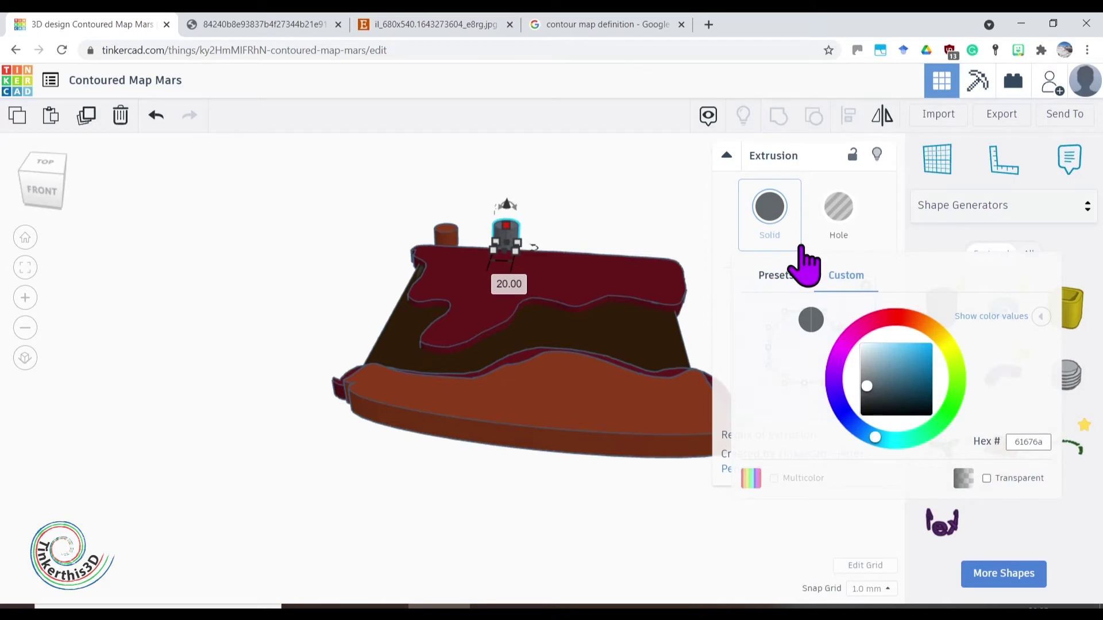
left_click(422, 25)
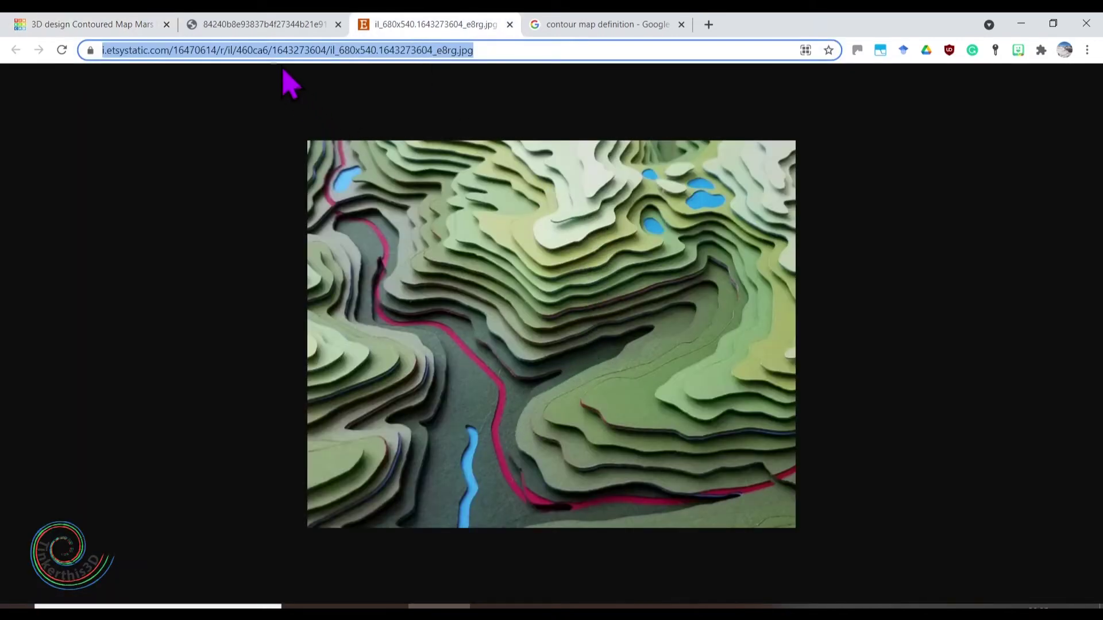
left_click(92, 24)
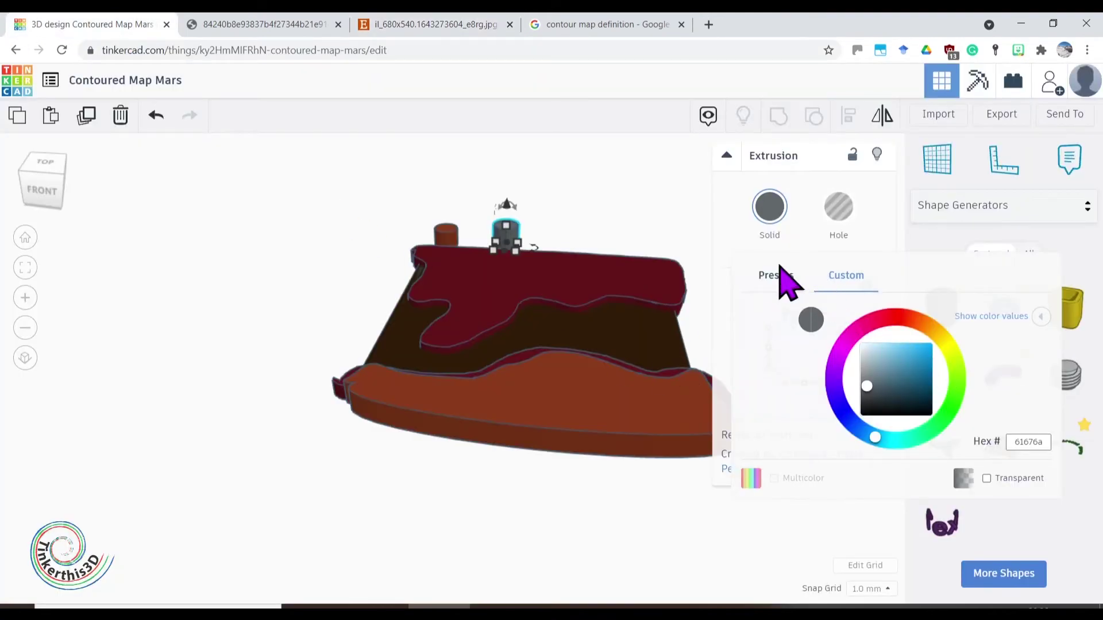
left_click(777, 274)
left_click(781, 339)
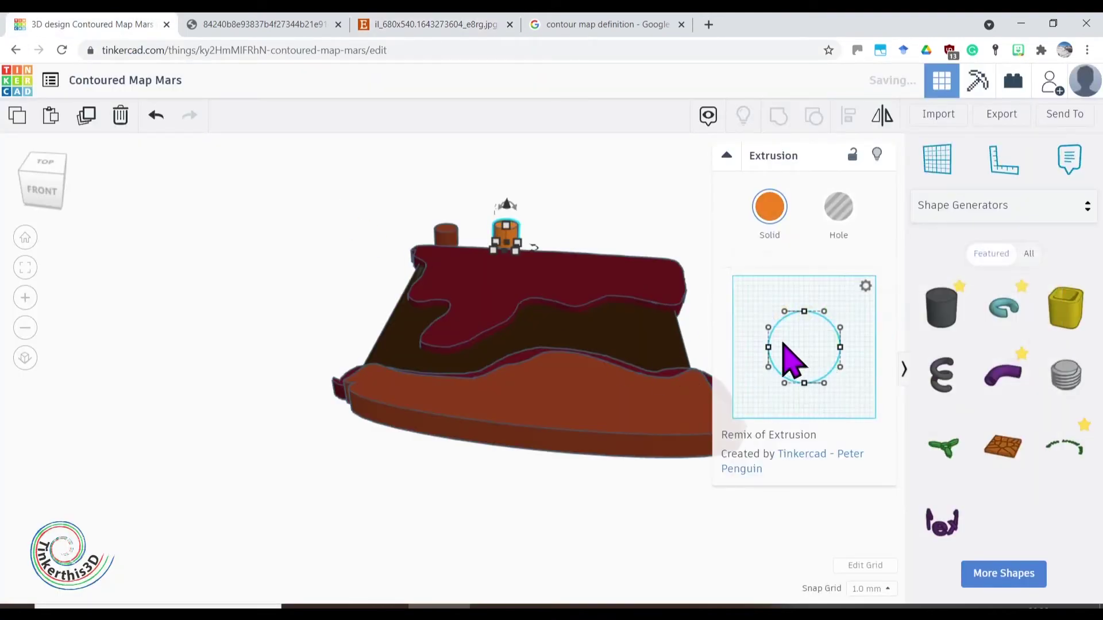
left_click(770, 214)
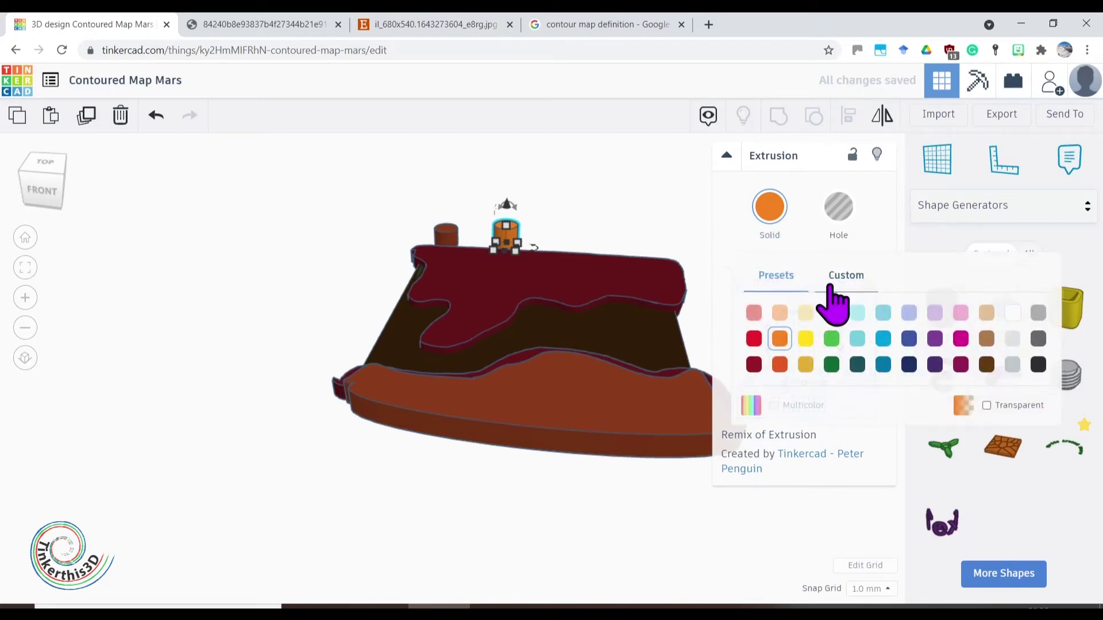
left_click(831, 284)
left_click(924, 352)
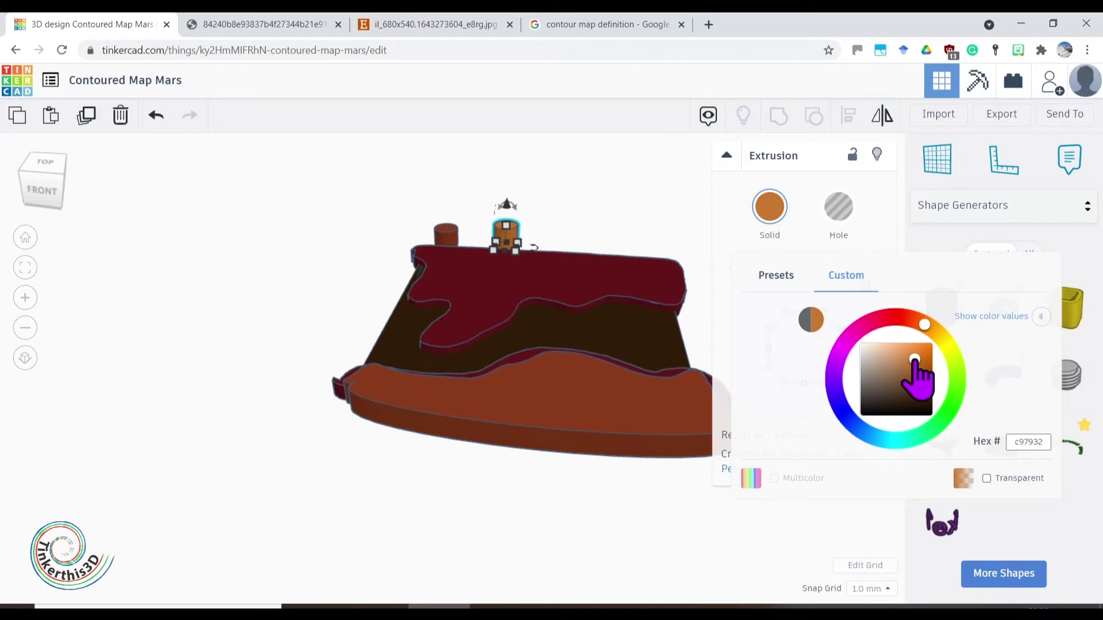
left_click(615, 231)
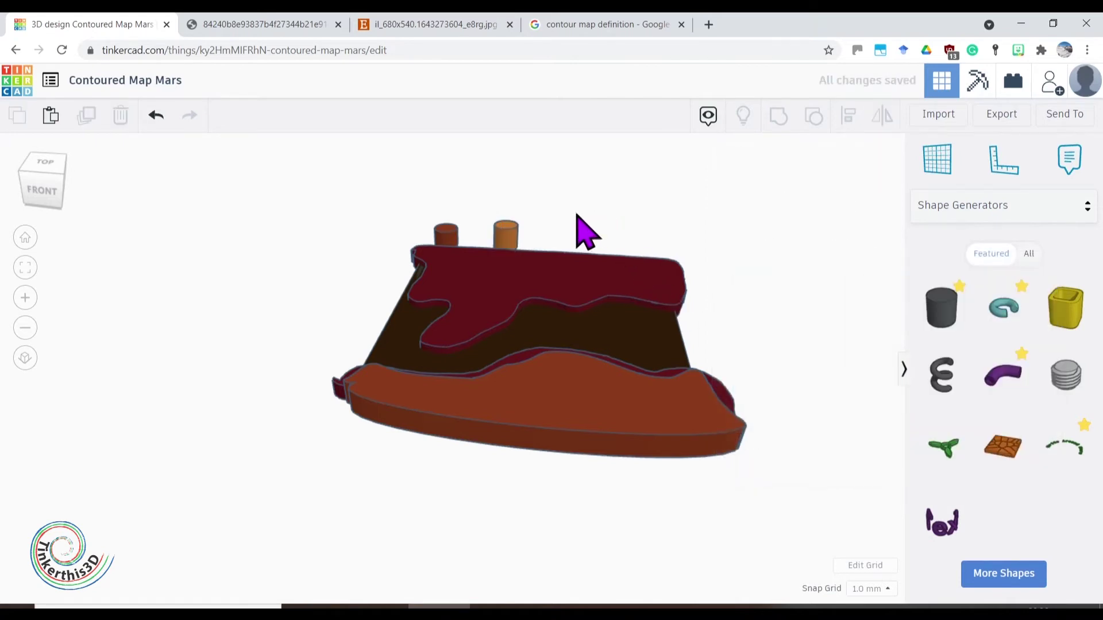
Duplicate the light orange-brown extrusion and stretch a copy over the near terrain's left part to about 146 by 48 mm
right_click_drag(578, 229, 532, 221)
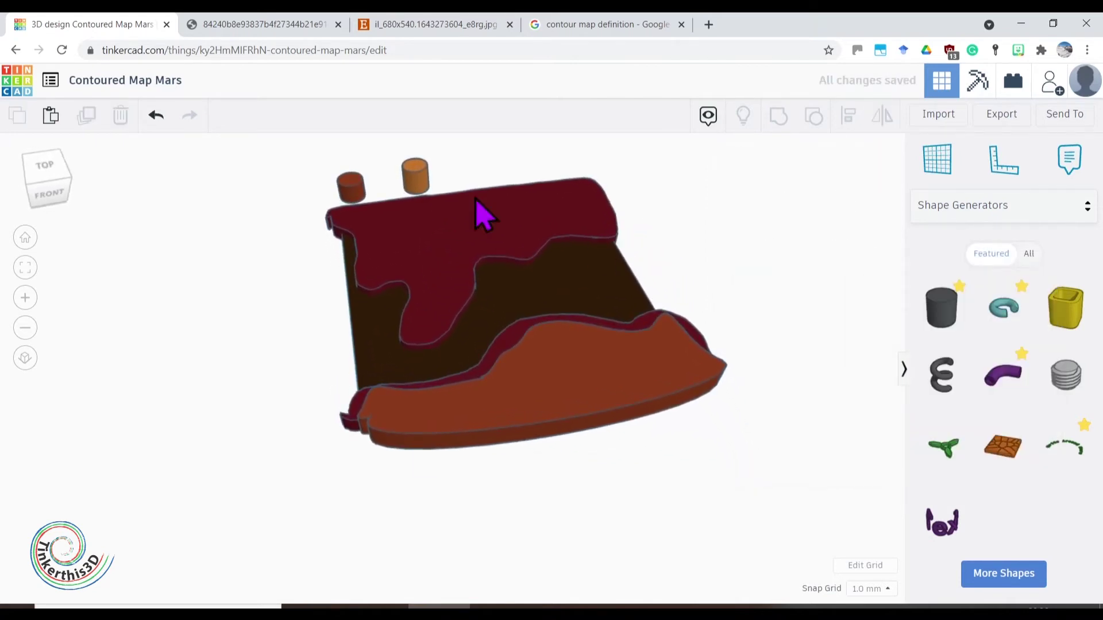
left_click(425, 183)
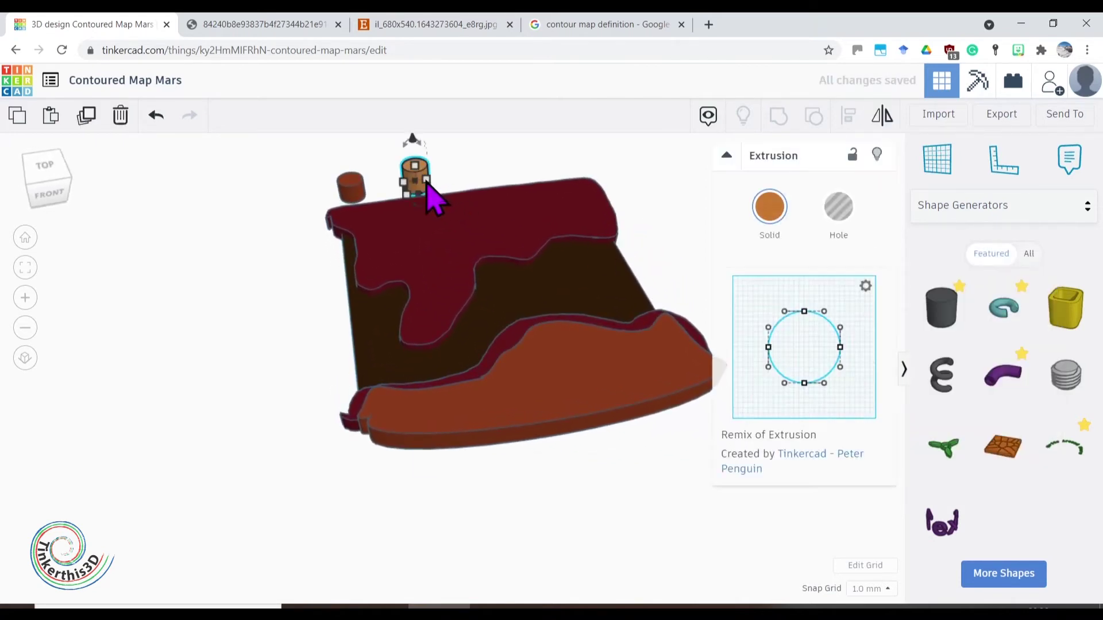
left_click(88, 118)
left_click(92, 119)
left_click(148, 191)
left_click_drag(417, 190, 639, 445)
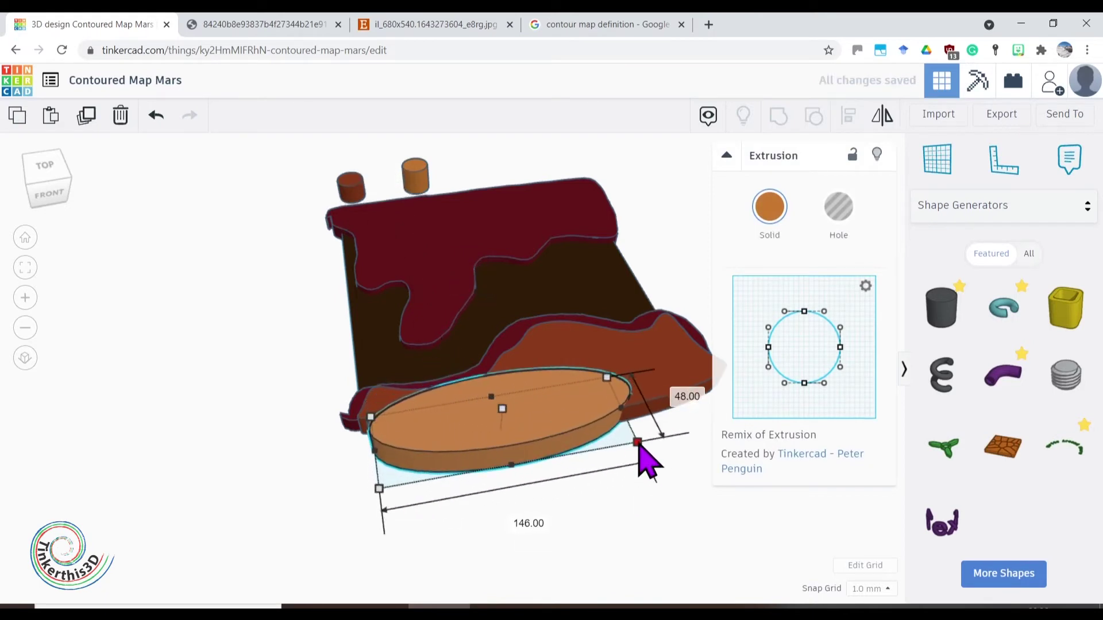
Reshape the large light orange-brown ellipse's profile so it flattens on top and extends past the near-left corner
right_click_drag(582, 452, 542, 546)
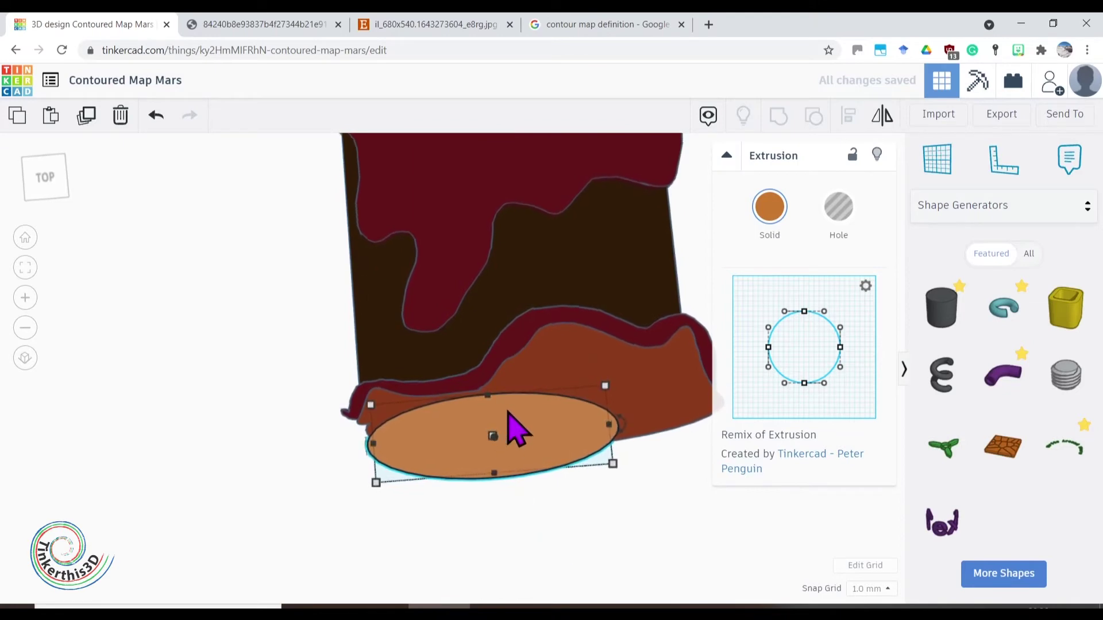
left_click_drag(807, 315, 806, 332)
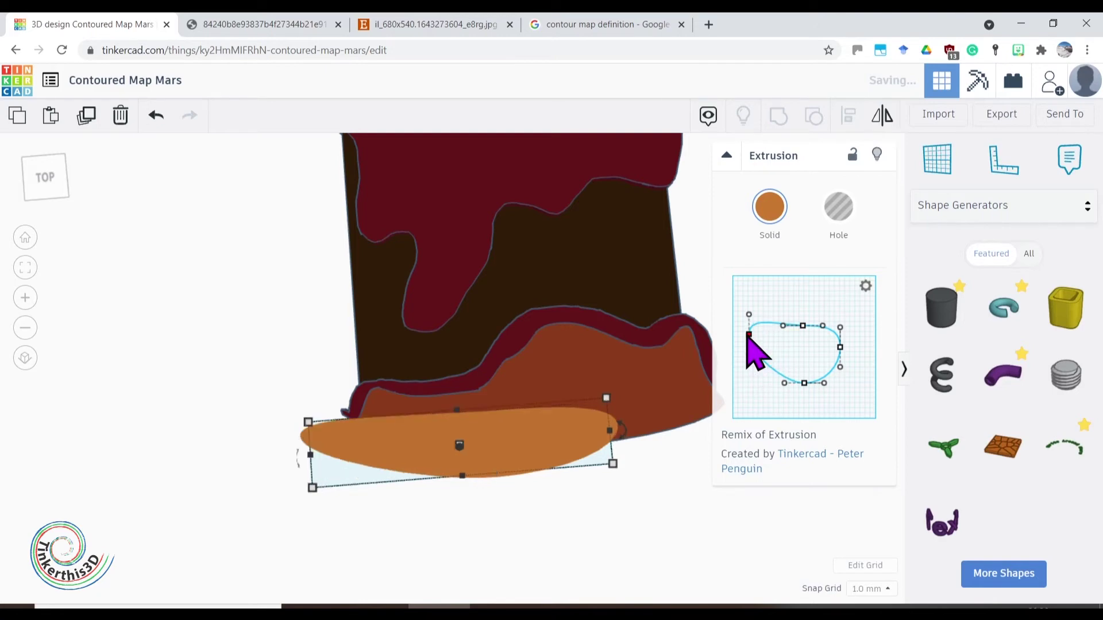
left_click_drag(748, 334, 752, 334)
Place further light orange-brown copies over the near terrain, a wide ellipse at the centre and one about 88 mm wide at the right end
right_click_drag(487, 332, 386, 120)
key("Escape")
left_click_drag(546, 261, 549, 402, "alt")
right_click_drag(566, 442, 709, 543)
left_click_drag(551, 425, 784, 497)
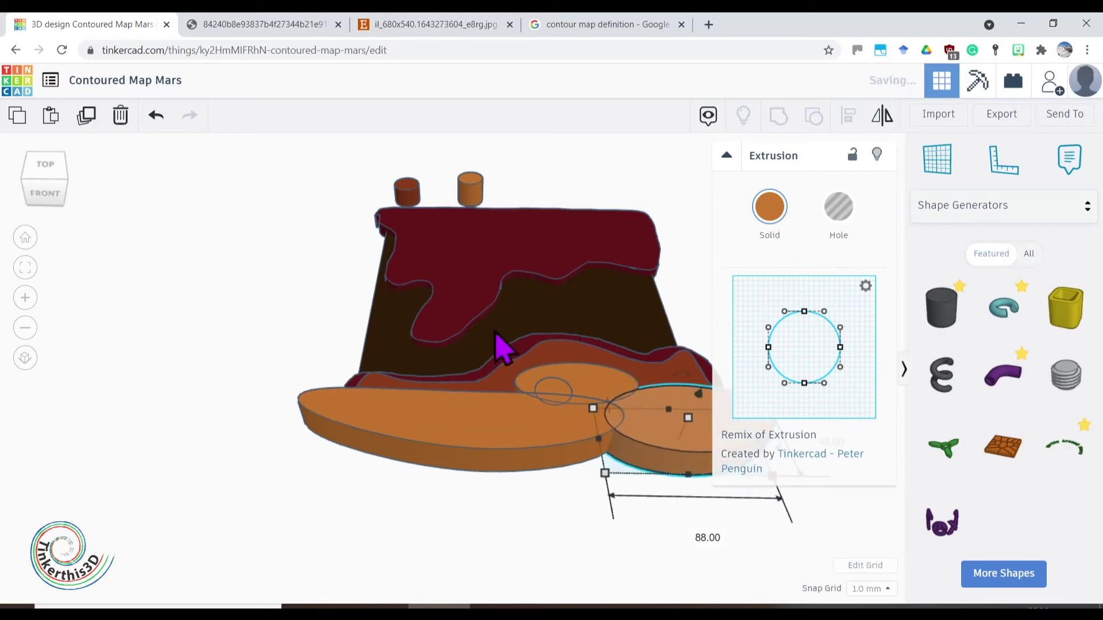
Move three small light orange-brown copies onto the near terrain, two right of the central ellipse and one at its left edge
left_click_drag(468, 197, 682, 425, "alt")
left_click_drag(470, 194, 654, 398, "alt")
right_click_drag(612, 455, 625, 484)
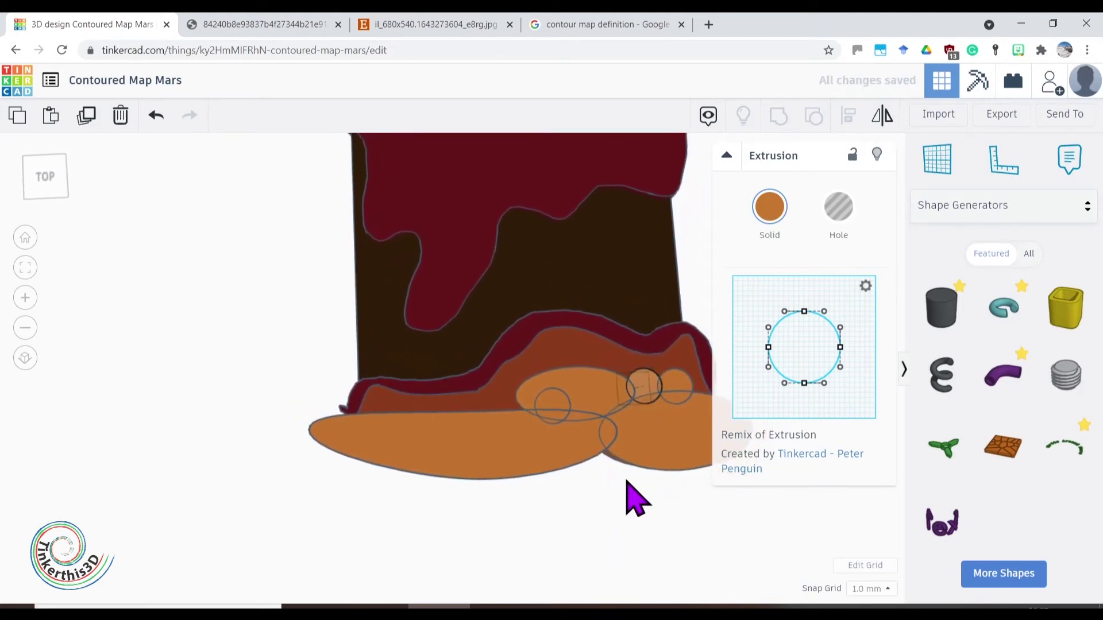
right_click_drag(620, 525, 369, 253)
left_click_drag(557, 357, 520, 406)
right_click_drag(569, 500, 561, 597)
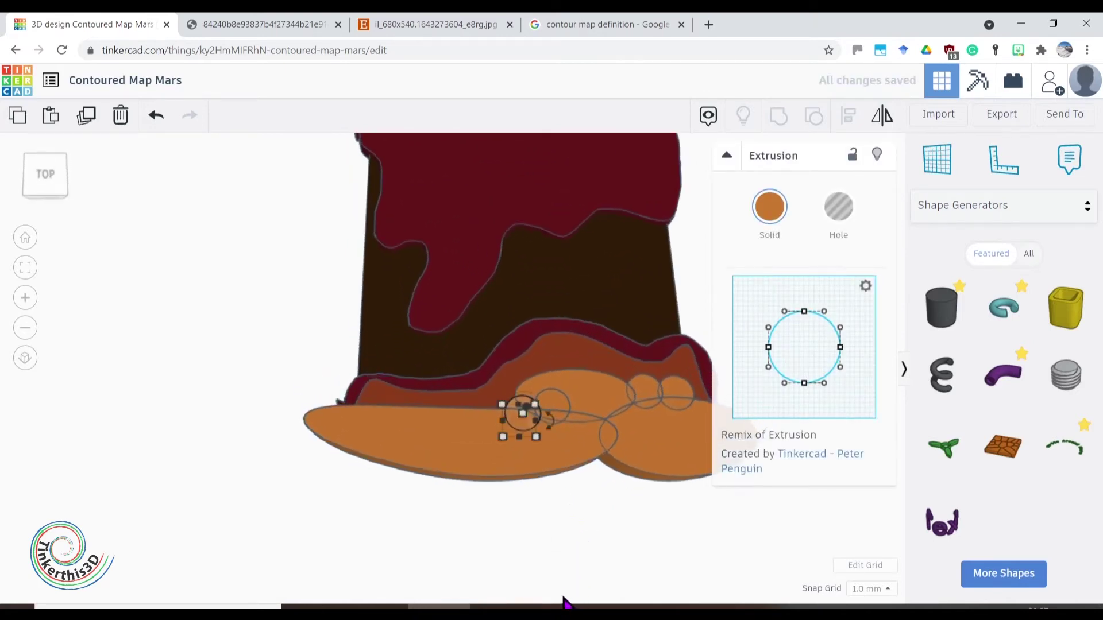
Lock the grouped orange-brown terrain layer so it cannot be edited while working on the layer above
left_click(578, 346)
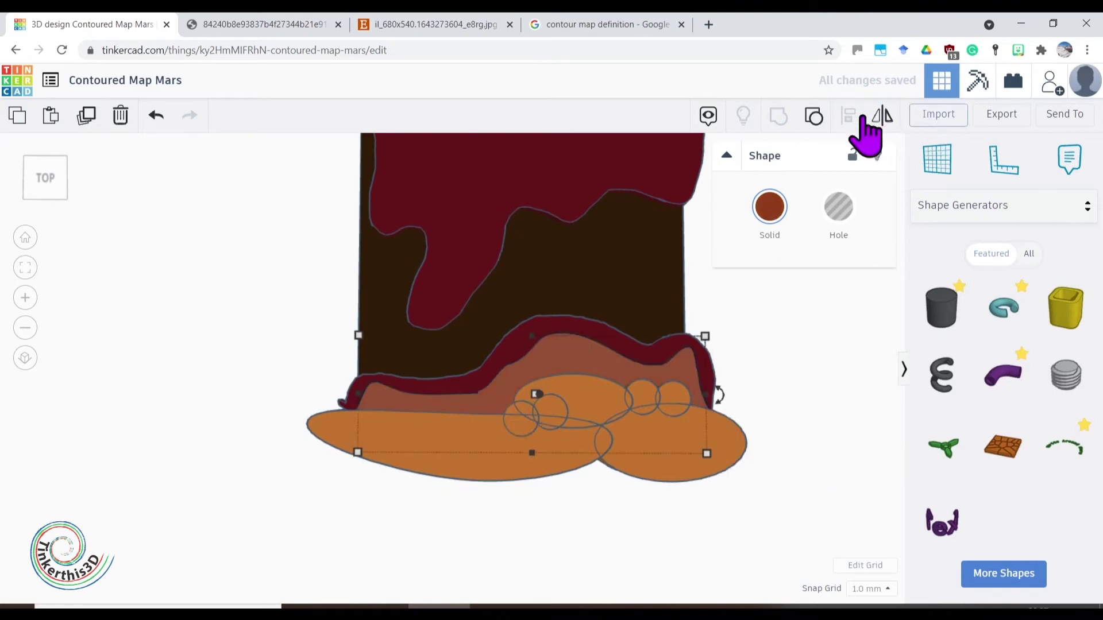
left_click(853, 155)
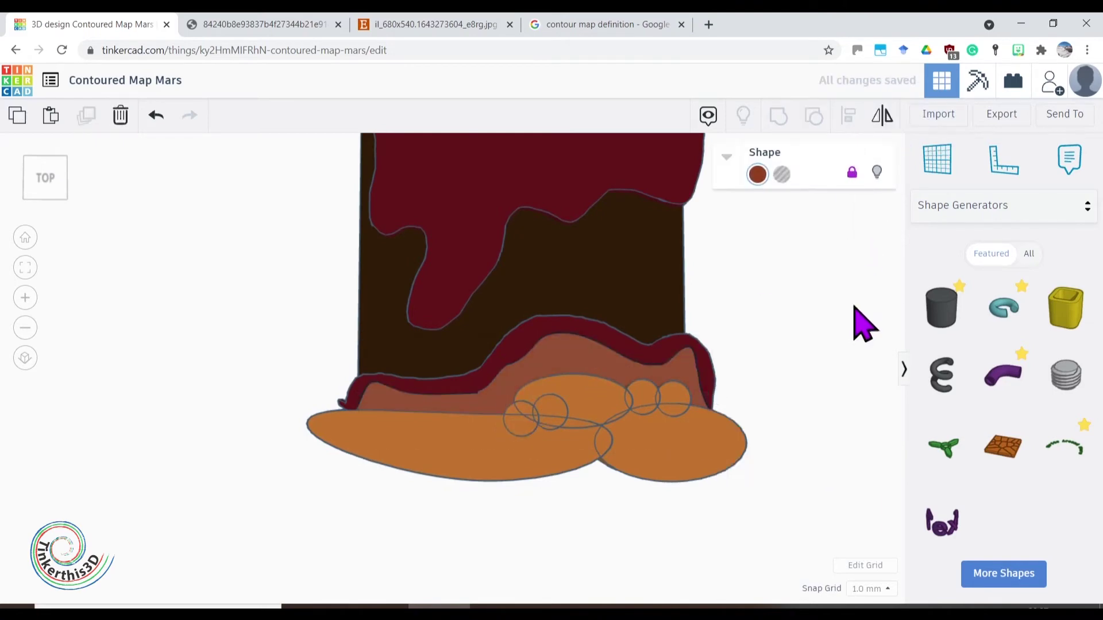
left_click(806, 338)
left_click(572, 339)
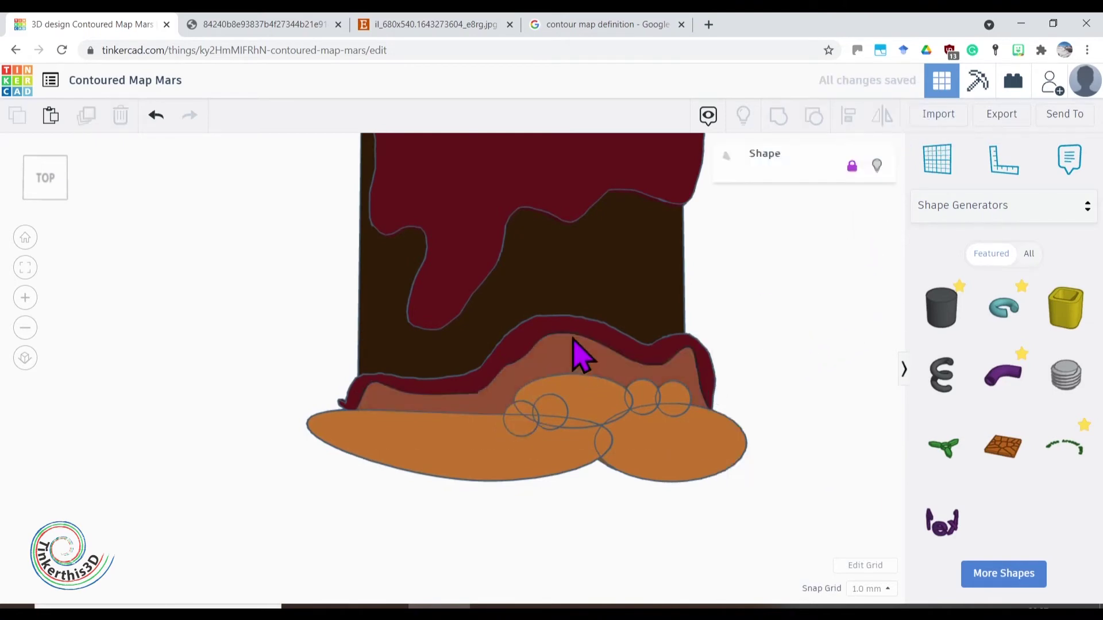
left_click(592, 329)
left_click(605, 294)
left_click(802, 352)
right_click_drag(802, 352, 737, 400)
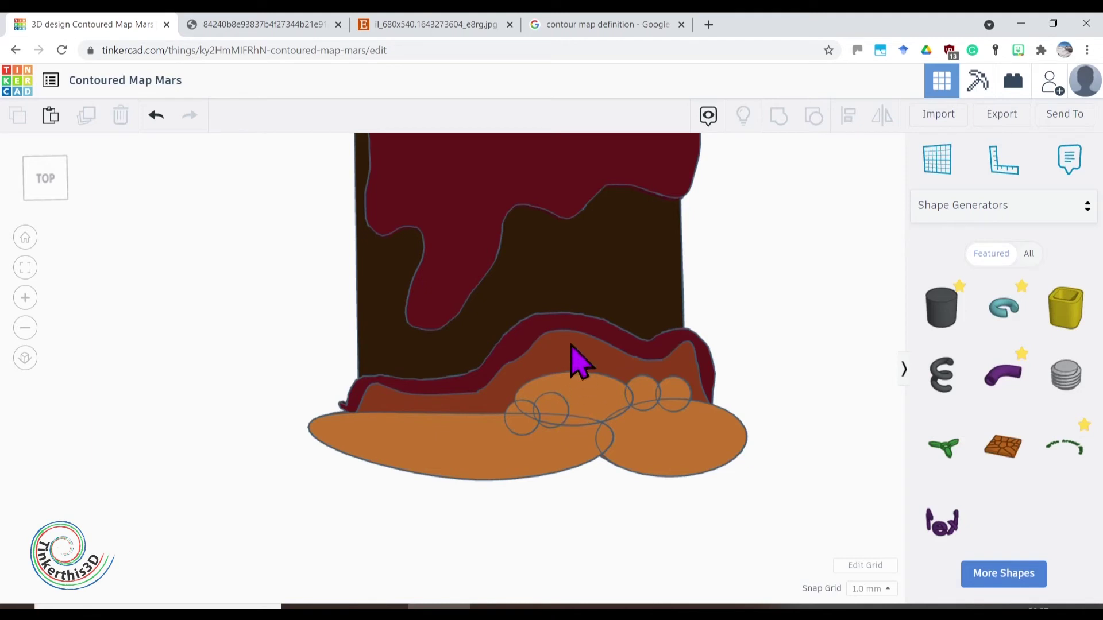
Move another light orange-brown copy onto the central peak and reshape its circular profile into a rounded teardrop
right_click_drag(580, 531, 527, 227)
left_click_drag(459, 172, 577, 371)
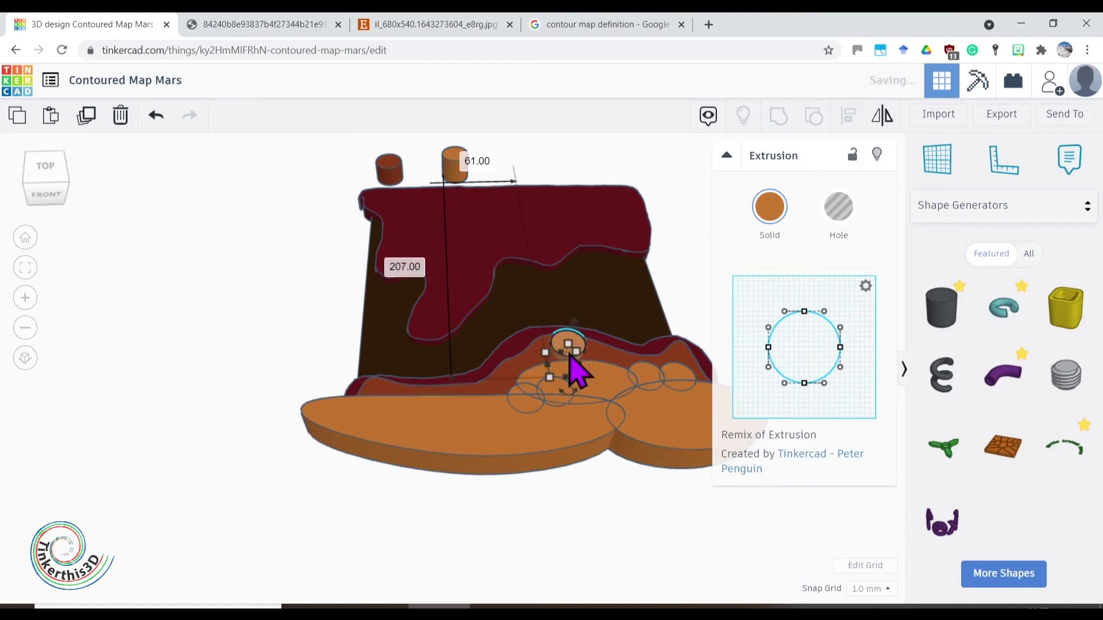
right_click_drag(609, 357, 601, 569)
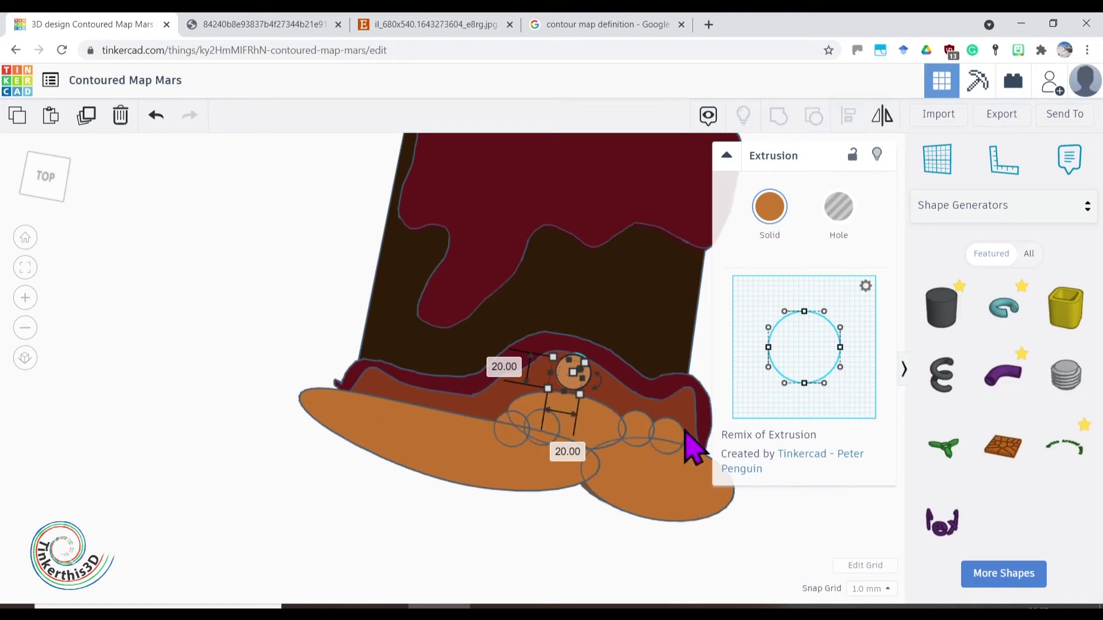
left_click_drag(768, 344, 813, 329)
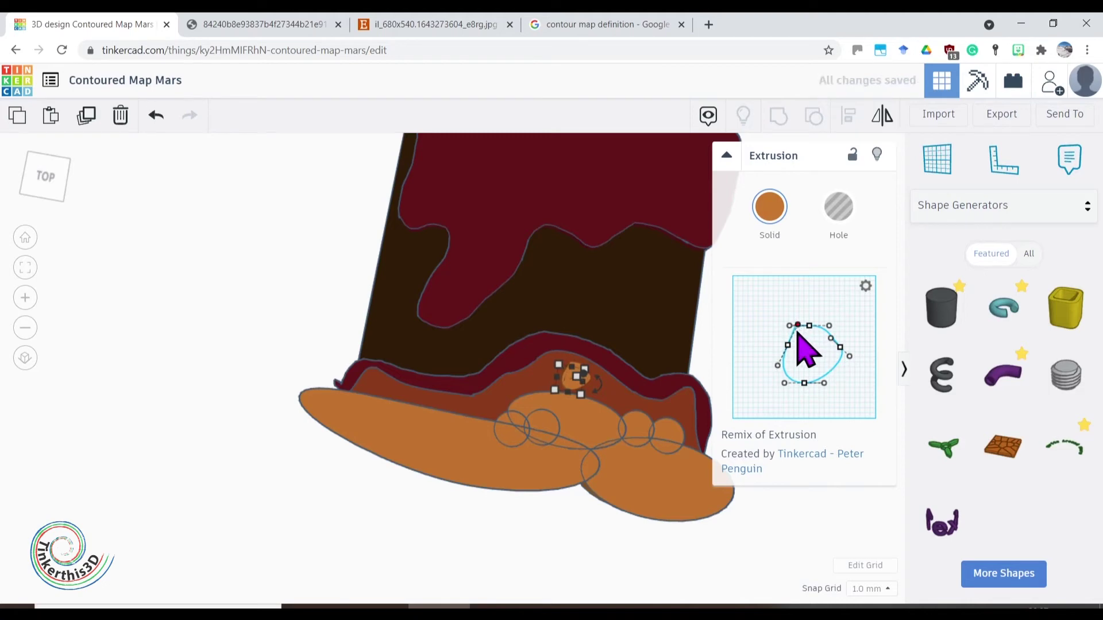
left_click_drag(798, 331, 790, 336)
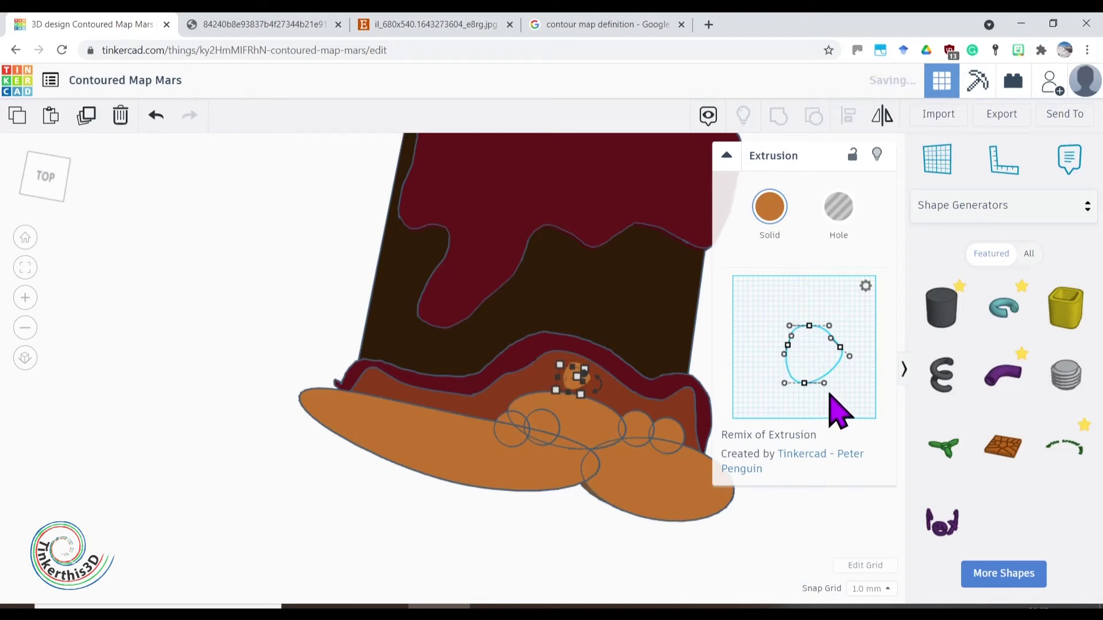
left_click_drag(824, 384, 844, 360)
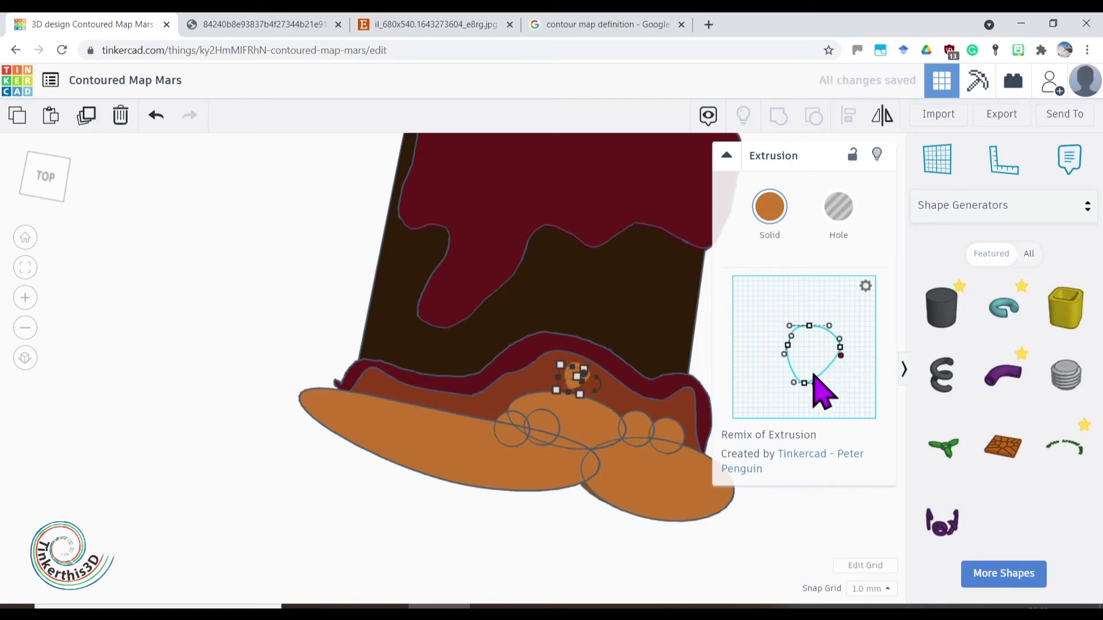
left_click(696, 527)
Put a small light orange-brown copy at the near-left corner and reshape it and the one left of the central ellipse
left_click(668, 454)
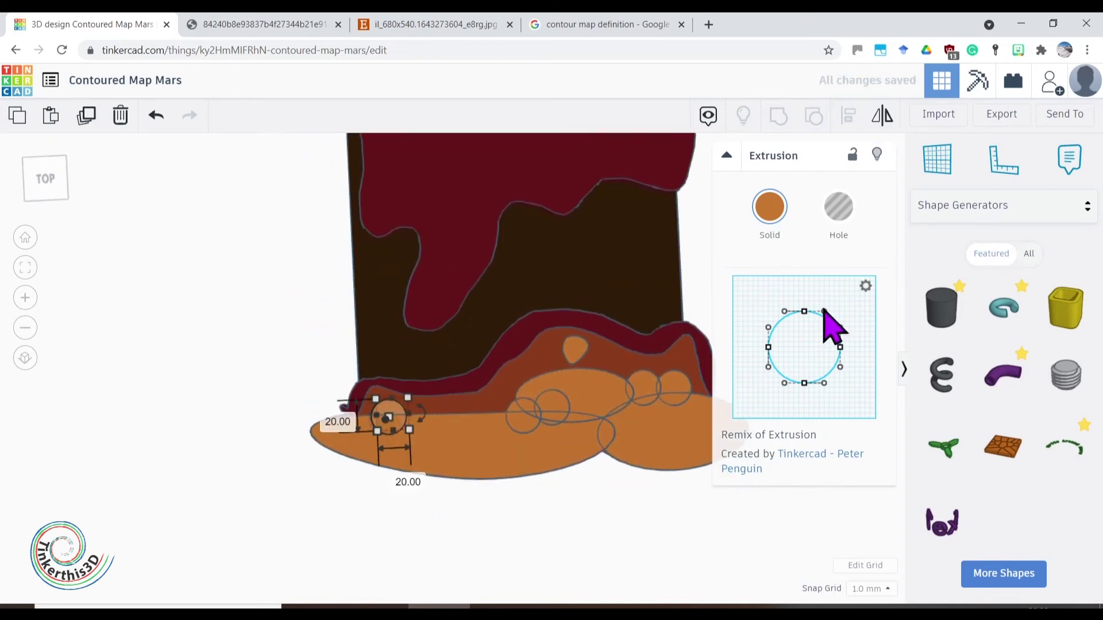
left_click_drag(825, 310, 740, 336)
left_click(511, 409)
mouse_move(603, 348)
right_mouse_down()
mouse_move(598, 318)
mouse_move(604, 350)
right_mouse_up()
mouse_move(804, 311)
left_mouse_down()
mouse_move(824, 296)
mouse_move(802, 295)
mouse_move(807, 314)
mouse_move(791, 318)
left_mouse_up()
Reshape the central light orange-brown ellipse's profile, pulling in its left side and extending its right side
left_click(578, 386)
left_click_drag(768, 327, 773, 326)
left_click_drag(839, 347, 856, 342)
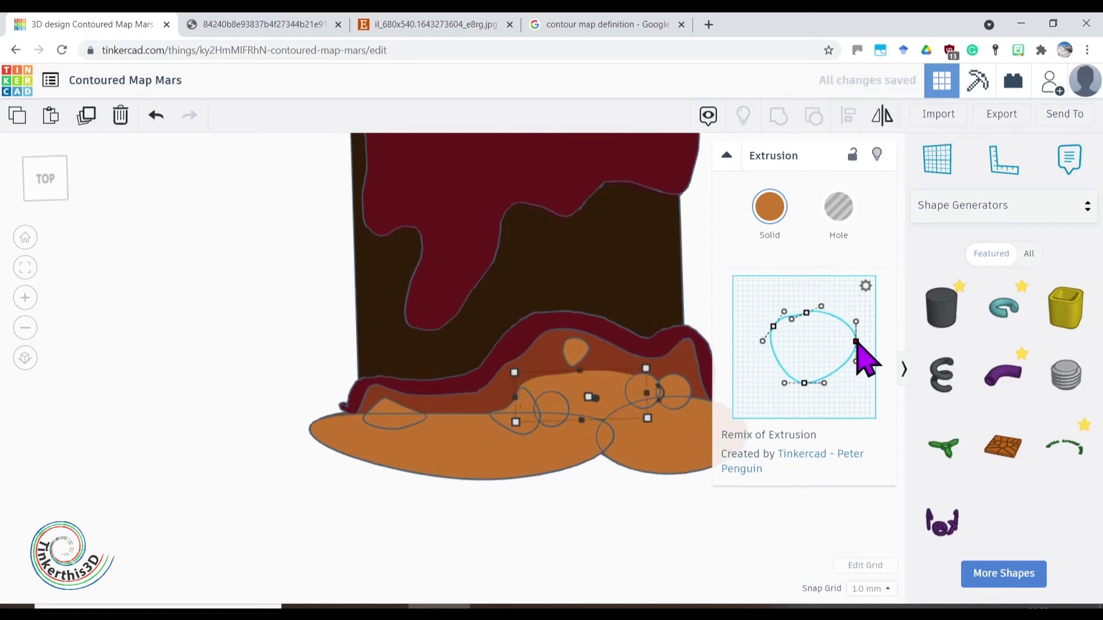
Reshape the two small light orange-brown extrusions right of the central ellipse to follow the terrain's outline
right_click_drag(580, 549, 404, 528)
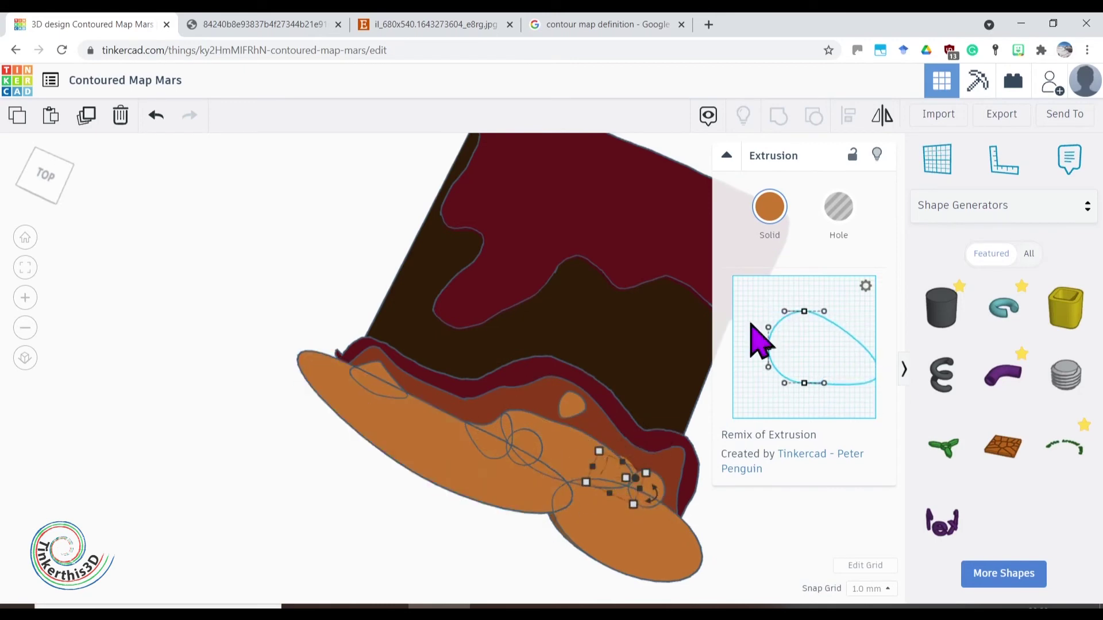
mouse_move(751, 322)
left_mouse_down()
mouse_move(768, 327)
mouse_move(770, 349)
mouse_move(760, 305)
mouse_move(753, 325)
left_mouse_up()
left_click(663, 495)
left_click_drag(768, 347, 777, 312)
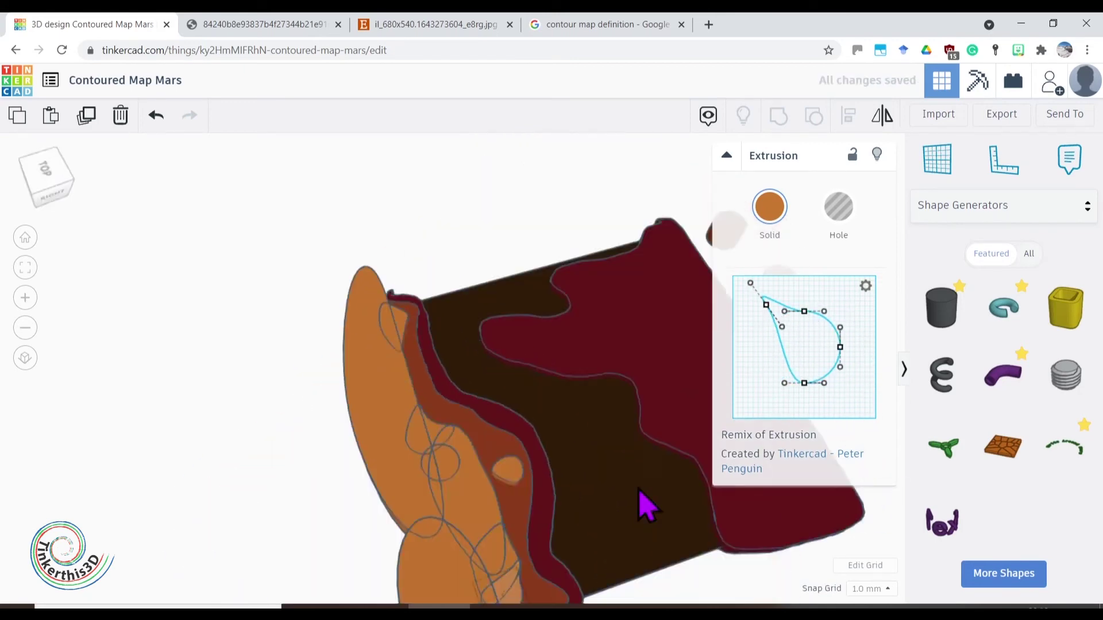
right_click_drag(645, 505, 788, 561)
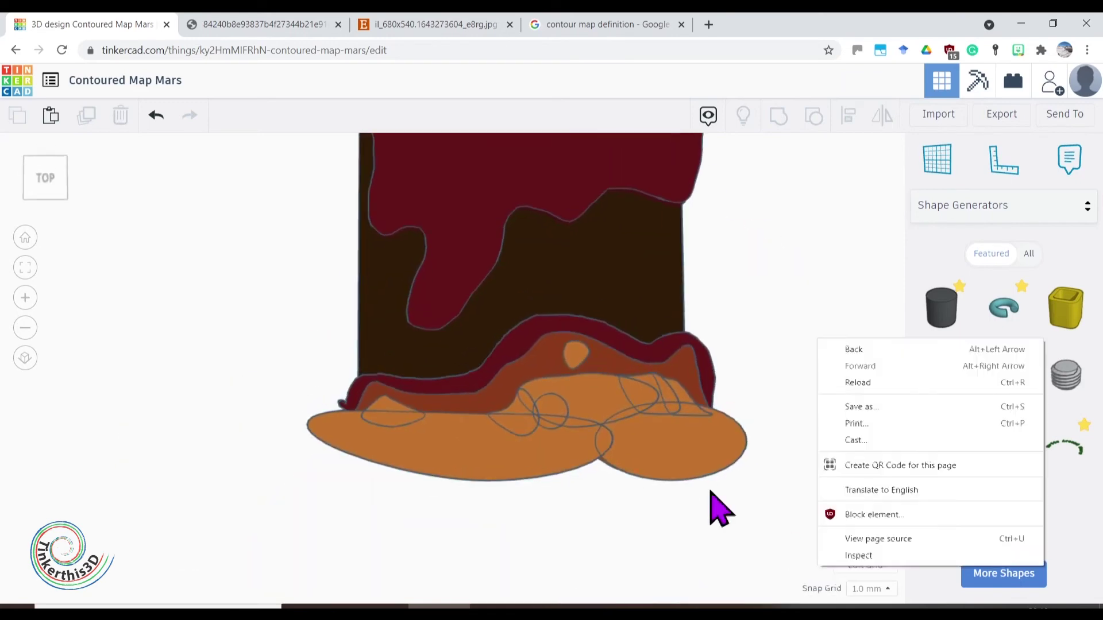
Move a small light orange-brown extrusion into the end corner of the brown layer and reshape its profile into a tilted oval
left_click_drag(451, 172, 611, 423)
right_click_drag(610, 423, 620, 300)
scroll(621, 300, "up", 5)
left_click_drag(520, 526, 477, 528)
left_click_drag(823, 381, 849, 386)
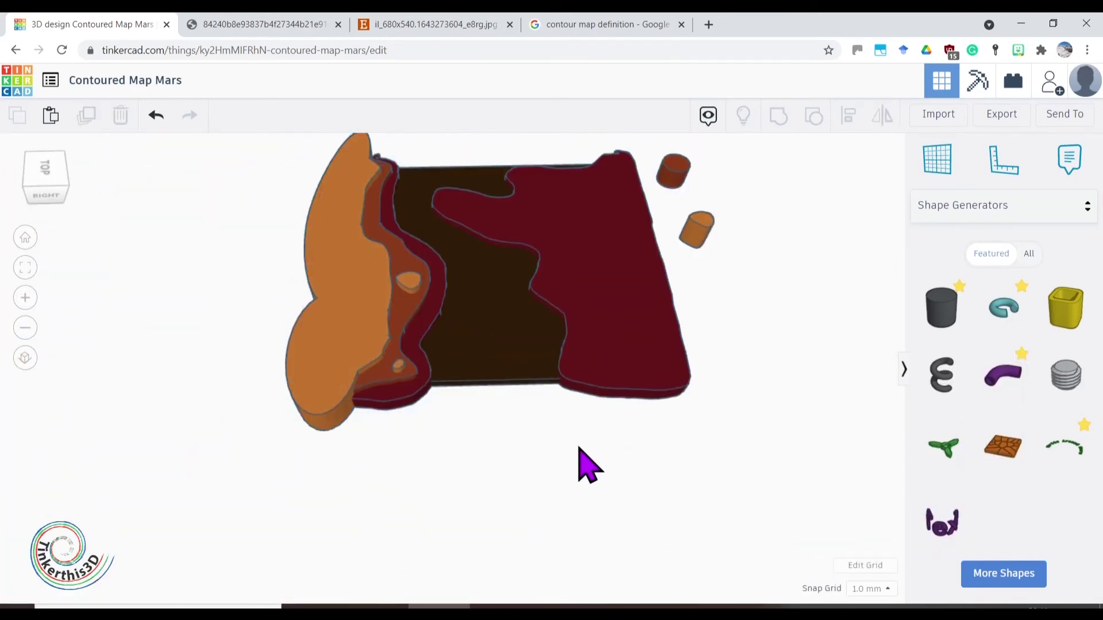
Look at the layered paper contour map photo for reference and return to the Mars design
right_click_drag(581, 448, 786, 471)
right_click_drag(409, 340, 369, 329)
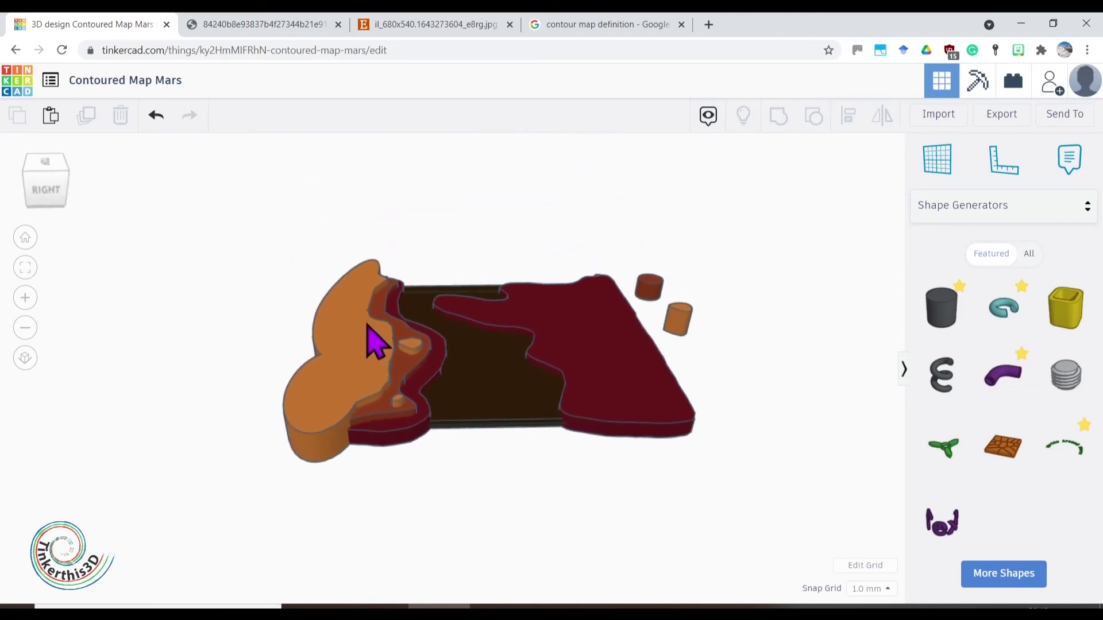
left_click(456, 30)
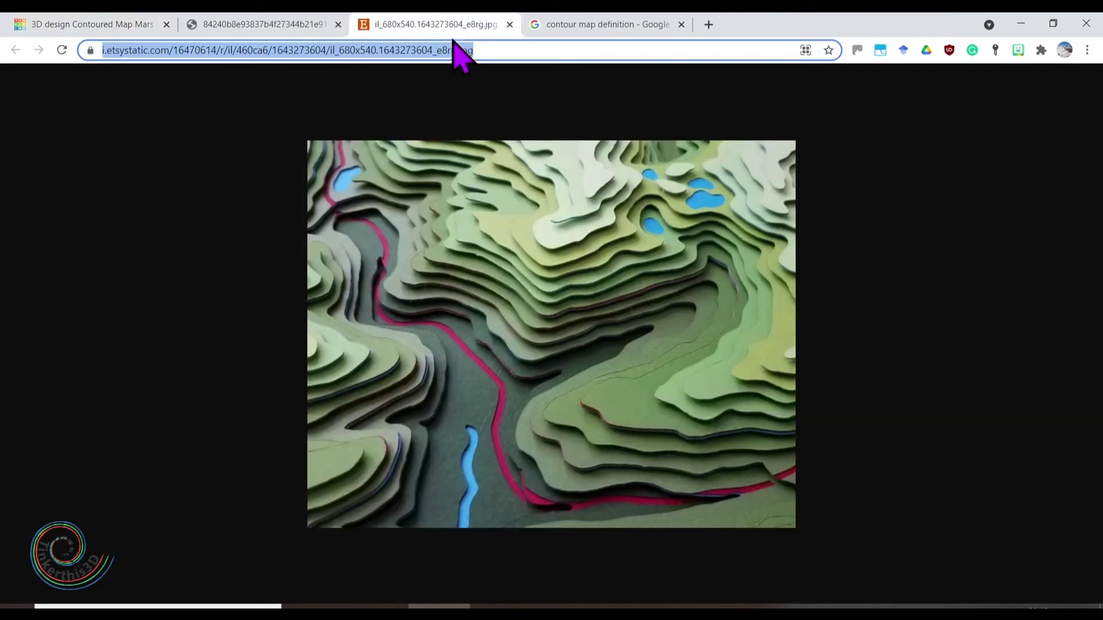
left_click(51, 18)
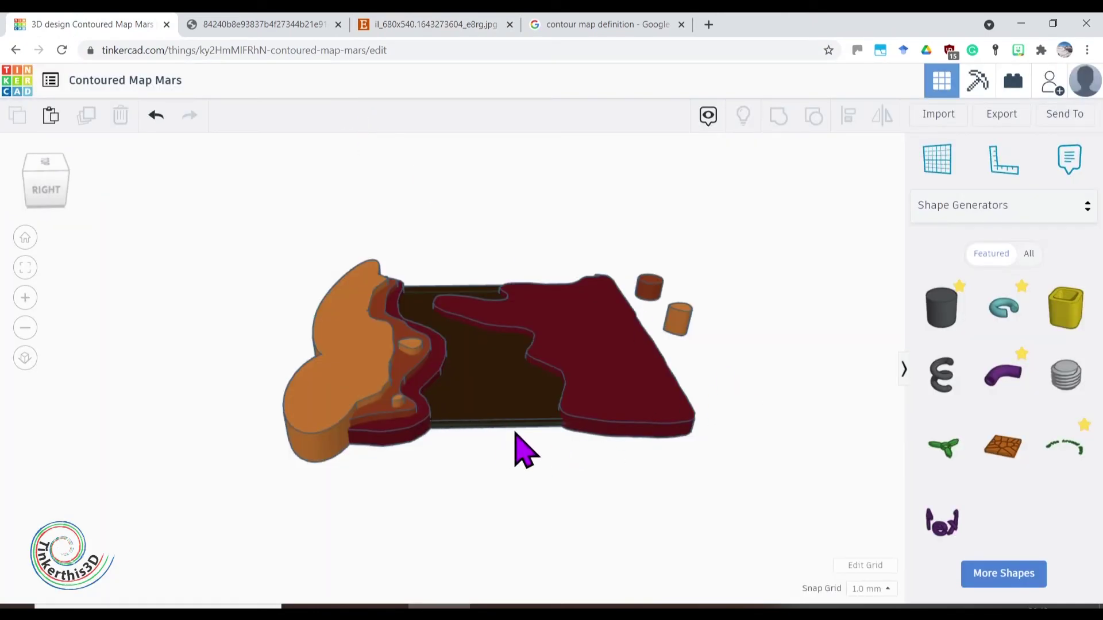
Recolour the maroon layer dark reddish brown, starting from the dark orange preset and darkening it to custom colour 521b04
left_click(410, 435)
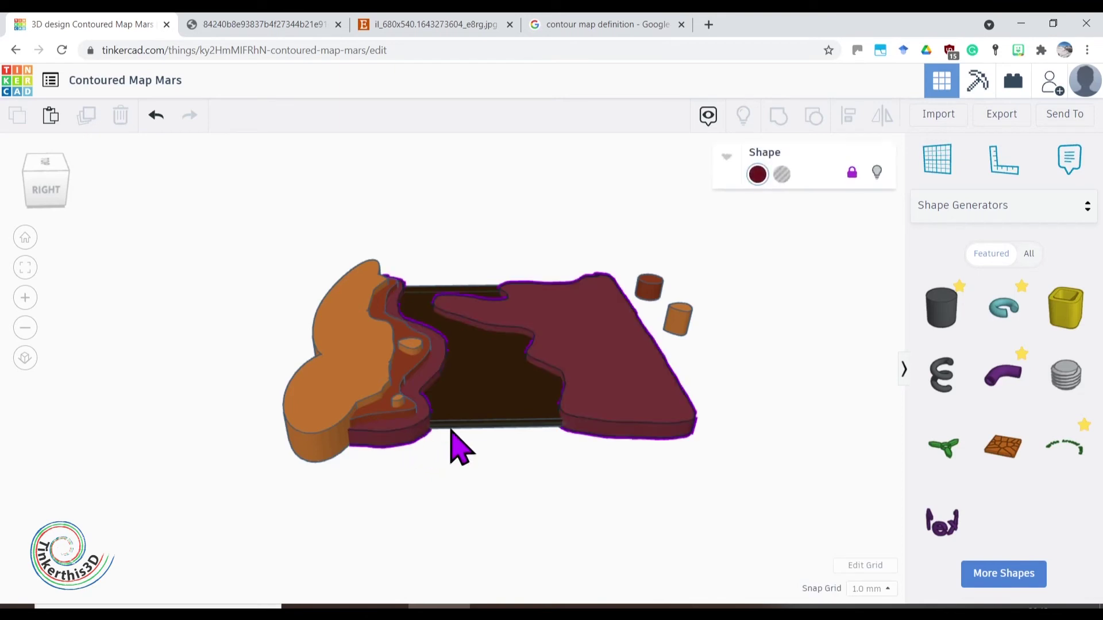
left_click(757, 173)
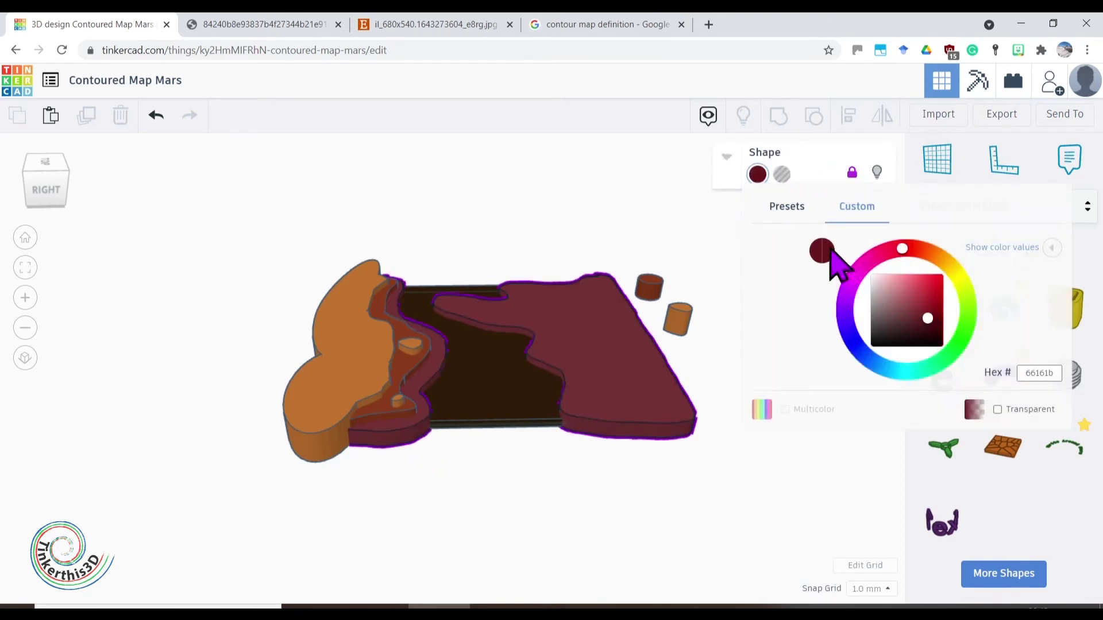
left_click(785, 211)
left_click(792, 296)
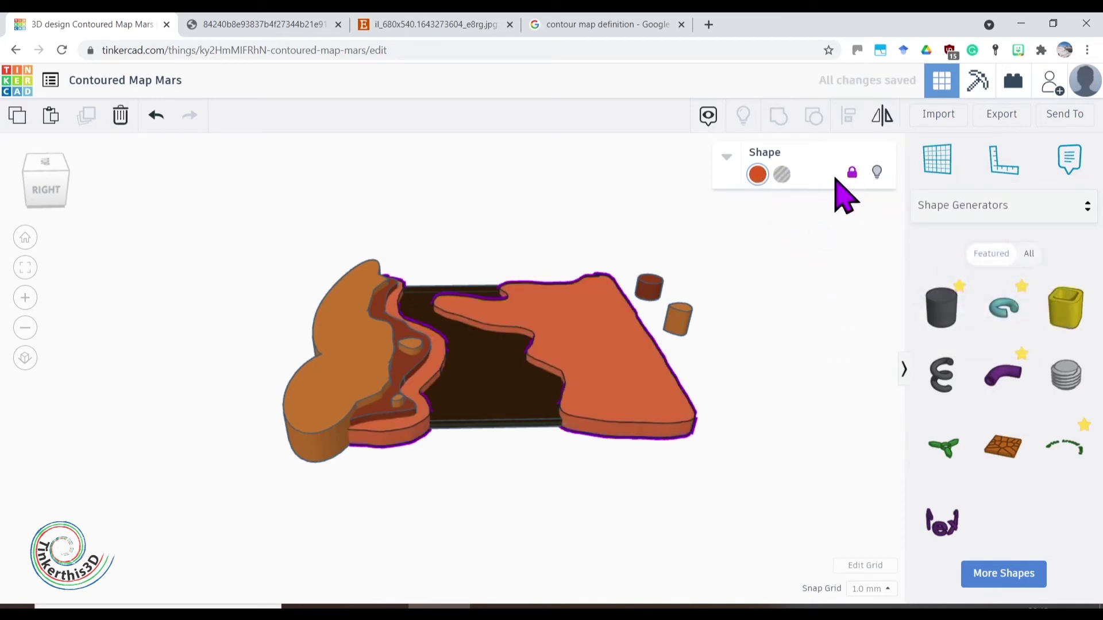
left_click(757, 176)
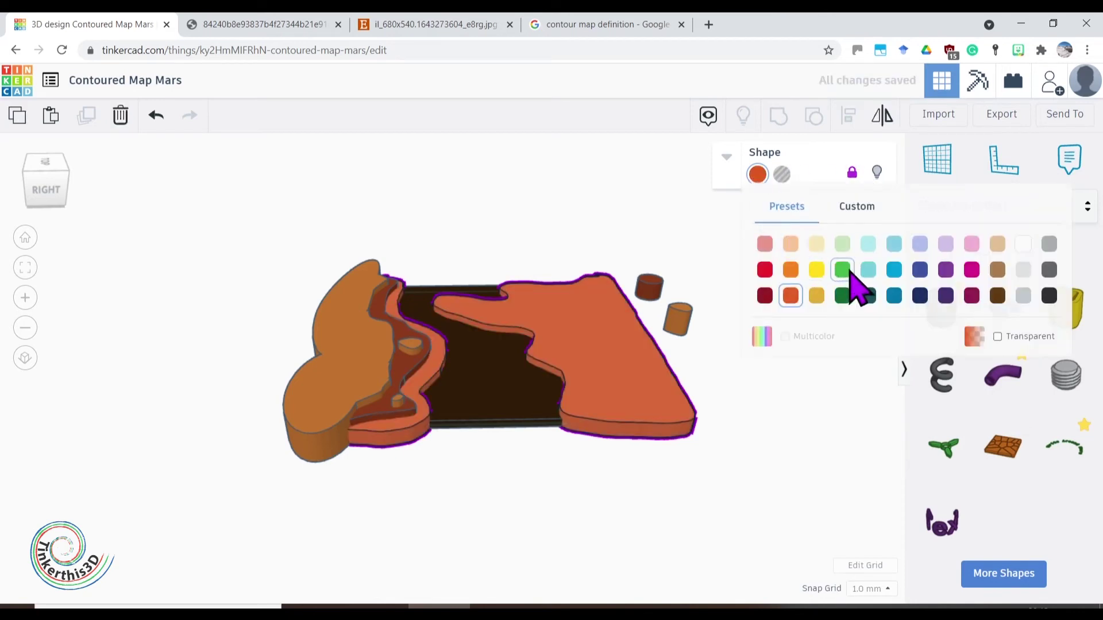
left_click(856, 208)
left_click_drag(937, 296, 942, 323)
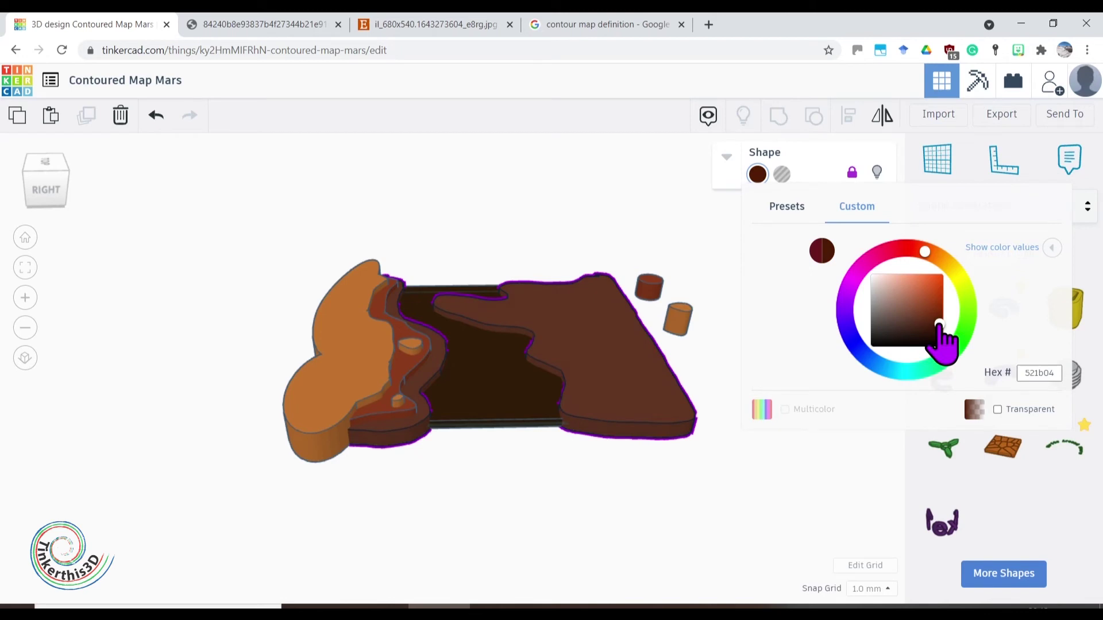
left_click(578, 482)
right_click_drag(578, 482, 532, 476)
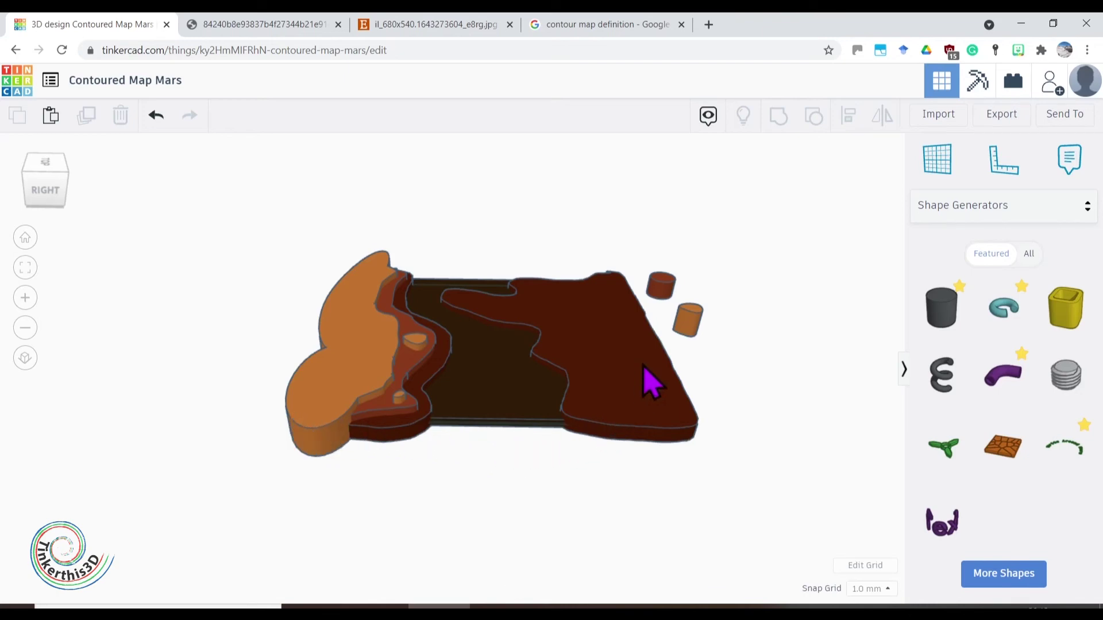
Duplicate the spare brown extrusion onto the bare reddish-brown terrain, enlarge the copy and reshape its profile along the terrain's outer part
left_click(660, 285)
left_click(87, 116)
right_click_drag(402, 488, 574, 517)
left_click_drag(250, 279, 367, 379)
left_click(251, 279)
left_click(87, 116)
right_click_drag(517, 430, 551, 460)
left_click_drag(804, 311, 756, 307)
Move a brown copy to the left end of the terrain and reshape the extrusions there to follow its outline
left_click(374, 281)
left_click(251, 350)
left_click_drag(767, 347, 778, 328)
left_click_drag(278, 293, 251, 384)
left_click_drag(804, 383, 776, 398)
left_click_drag(768, 347, 761, 357)
left_click_drag(804, 311, 781, 294)
left_click(251, 344)
left_click_drag(804, 383, 835, 389)
Move another brown copy to the upper part of the terrain's long spur and reshape its profile into a tilted oval
left_click_drag(264, 214, 267, 380)
left_click_drag(804, 383, 742, 375)
left_click_drag(808, 344, 803, 366)
left_click_drag(840, 347, 805, 401)
left_click(292, 368)
Move two brown copies into the tip of the terrain's long spur and reshape their profiles to fit its outline
left_click_drag(264, 214, 285, 445)
left_click_drag(804, 383, 769, 406)
left_click_drag(768, 347, 827, 275)
left_click_drag(772, 315, 785, 315)
left_click_drag(227, 239, 286, 436, "alt")
left_click_drag(804, 311, 841, 283)
Move a brown copy to the inner edge right of the spur and reshape it, extending a neighbouring extrusion's profile sideways
left_click_drag(226, 239, 320, 351, "alt")
left_click_drag(804, 383, 801, 414)
left_click_drag(781, 415, 794, 437)
left_click(394, 389)
left_click(379, 352)
left_click(468, 352)
left_click_drag(839, 347, 870, 340)
Reshape the brown extrusions toward the terrain's right end so their profiles follow its inner edge
left_click(401, 338)
left_click(452, 327)
left_click_drag(768, 367, 739, 362)
left_click_drag(804, 383, 810, 385)
left_click(475, 334)
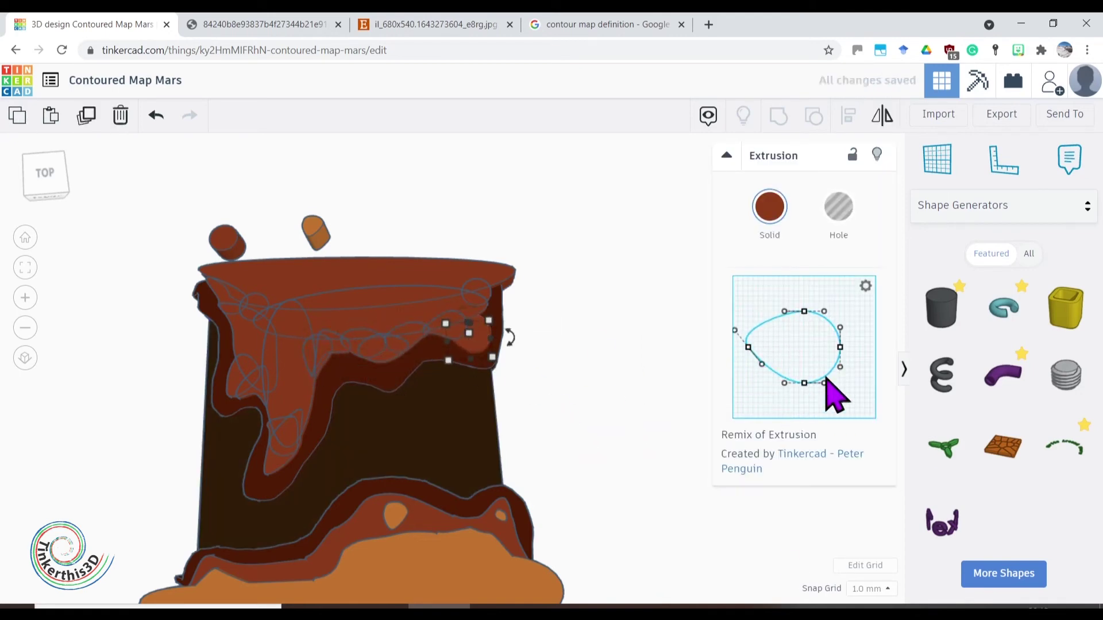
left_click_drag(804, 311, 836, 283)
Group all the brown extrusions on this terrain into one layer
left_click(571, 379)
mouse_move(571, 379)
right_mouse_down()
mouse_move(571, 359)
mouse_move(569, 371)
right_mouse_up()
left_click_drag(136, 295, 459, 526)
left_click(779, 116)
Duplicate the spare light orange-brown extrusion, move the copy onto the new brown layer and stretch it along the outer edge
left_click(316, 241)
left_click(87, 116)
left_click_drag(315, 241, 345, 299)
left_click_drag(368, 321, 510, 323)
left_click_drag(298, 287, 228, 276)
Place light orange-brown copies at the spur's tip, on its upper part and along the inner edge, and reshape one profile
left_click_drag(316, 241, 285, 440)
left_click_drag(466, 327, 467, 296)
left_click(155, 117)
left_click_drag(316, 247, 390, 322)
left_click_drag(316, 246, 285, 386)
left_click(283, 345)
left_click_drag(774, 337, 765, 322)
Place a light orange-brown copy at the terrain's left end and reshape it and the copies on the spur's upper part
left_click_drag(315, 247, 255, 331)
left_click_drag(794, 379, 808, 411)
left_click_drag(774, 337, 819, 286)
left_click(284, 384)
left_click_drag(835, 340, 850, 300)
left_click(289, 402)
left_click_drag(774, 337, 826, 283)
left_click_drag(835, 348, 823, 366)
Place two light orange-brown copies along the terrain's inner edge right of the spur and reshape the profiles to follow it
left_click_drag(316, 247, 334, 328)
left_click_drag(774, 337, 750, 362)
left_click(396, 321)
left_click_drag(834, 340, 853, 345)
left_click_drag(316, 247, 441, 326)
left_click_drag(834, 339, 844, 315)
left_click(480, 307)
left_click(603, 356)
right_click_drag(598, 385, 364, 356)
left_click_drag(684, 551, 517, 276)
right_click_drag(636, 259, 488, 488)
key("ctrl+g")
key("ctrl+z")
Group the light orange-brown extrusions on this terrain into one layer
left_click_drag(741, 595, 346, 374)
left_click(529, 335, "shift")
key("ctrl+g")
right_click_drag(230, 546, 511, 537)
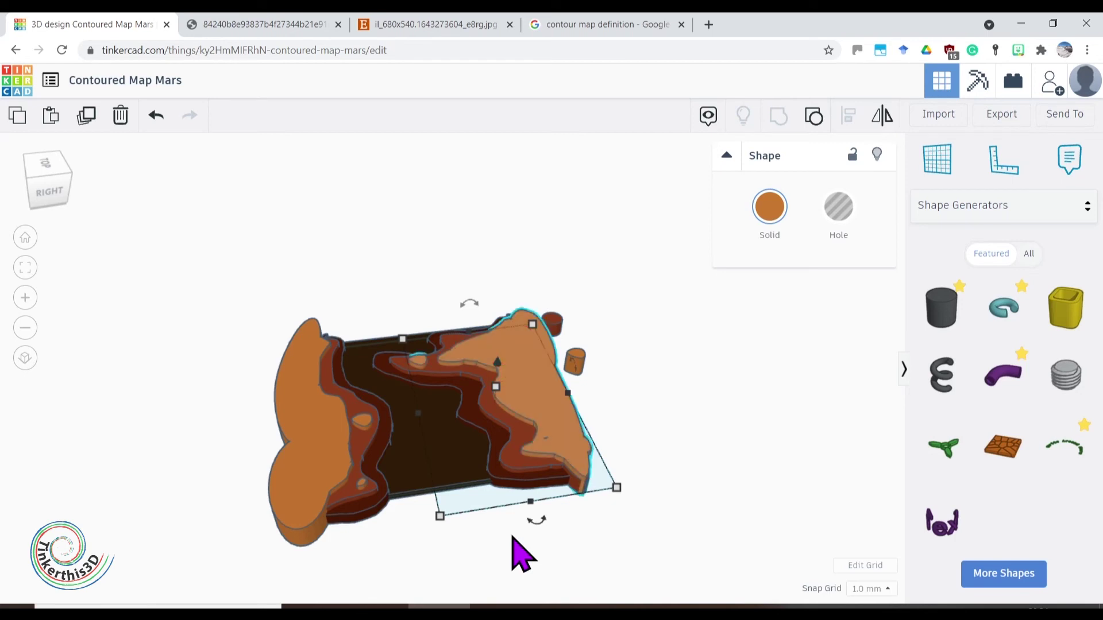
left_click(514, 539)
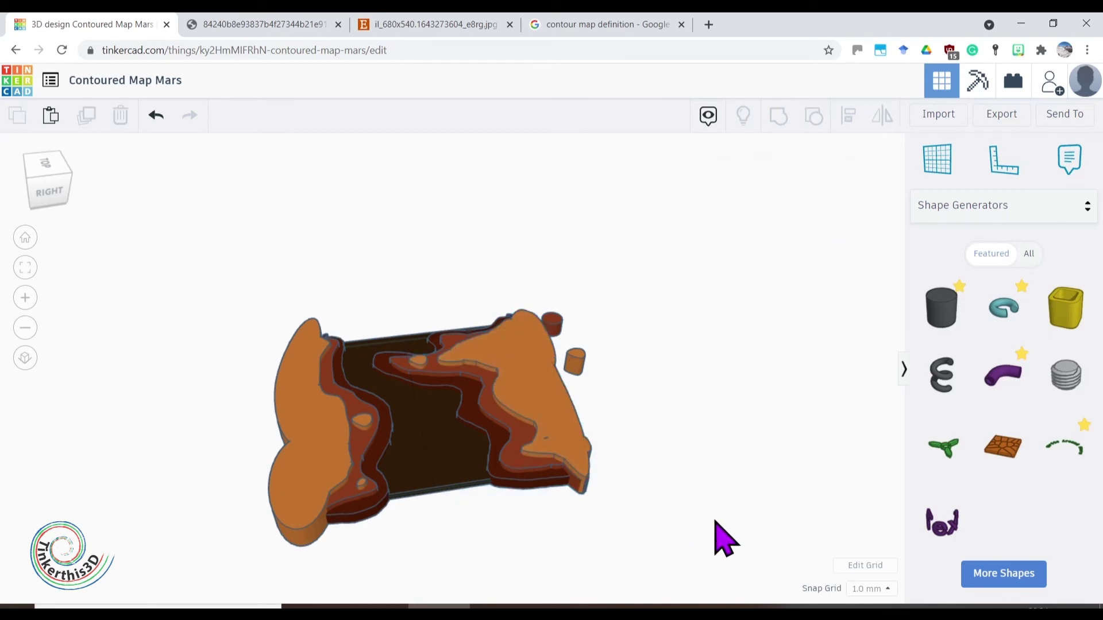
Delete the spare brown and light orange-brown extrusions lying beside the map
right_click_drag(520, 512, 604, 472)
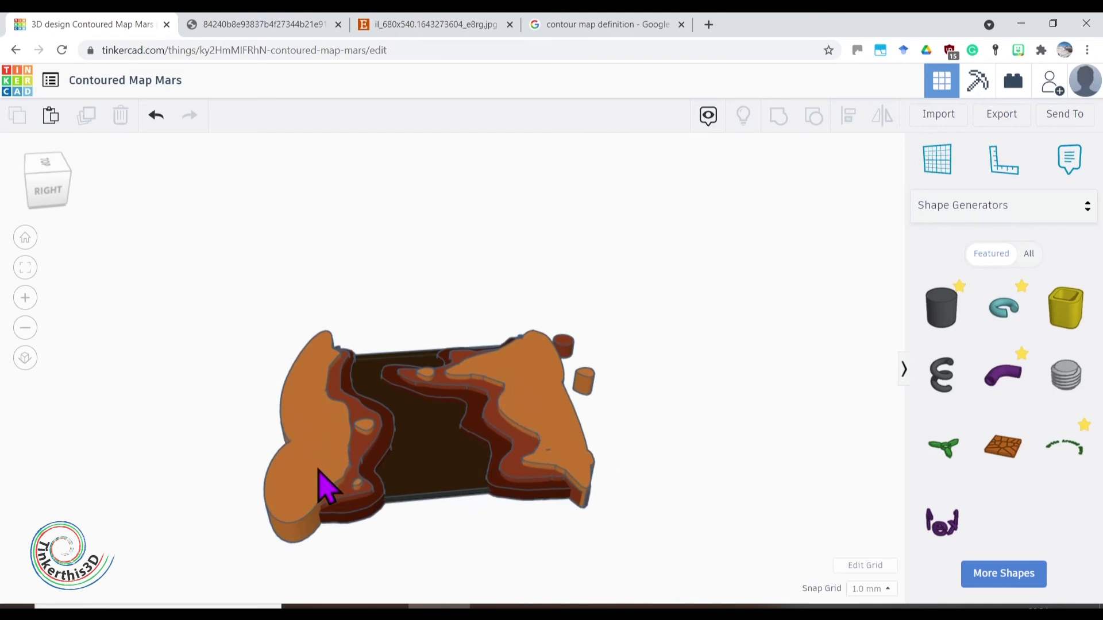
right_click_drag(476, 510, 463, 531)
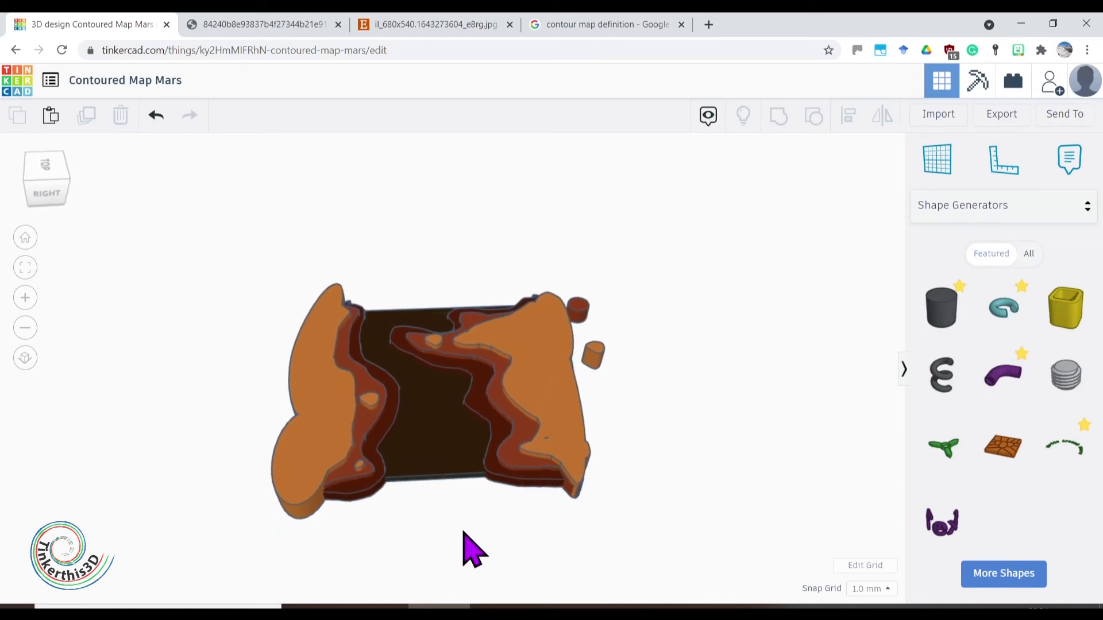
left_click(596, 363)
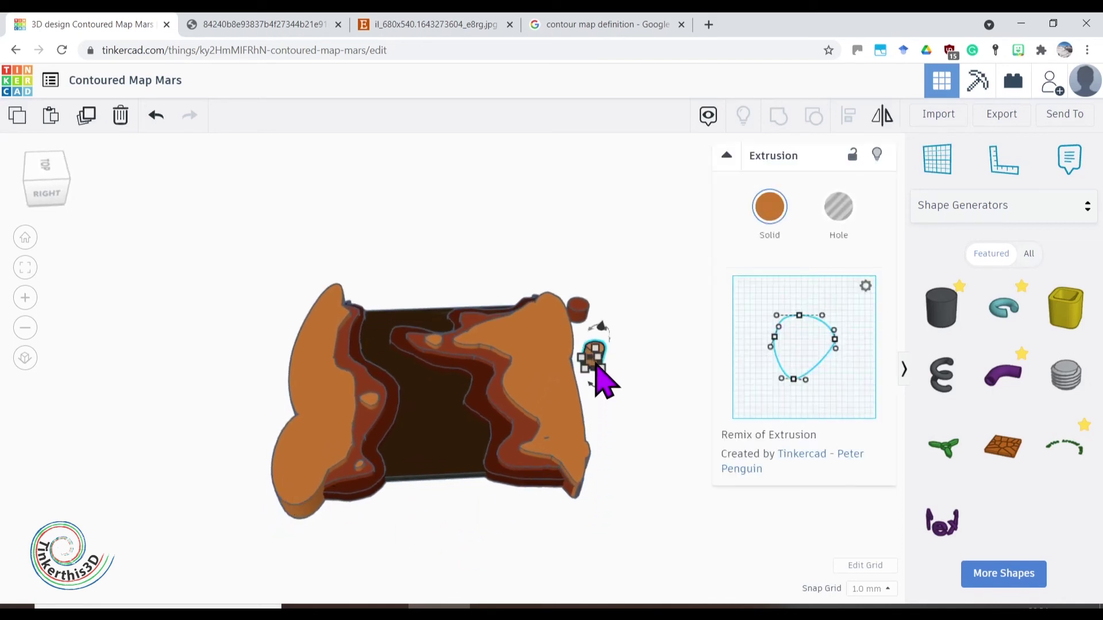
left_click(625, 396)
left_click(576, 313)
key("Delete")
left_click_drag(629, 377, 585, 326)
key("Delete")
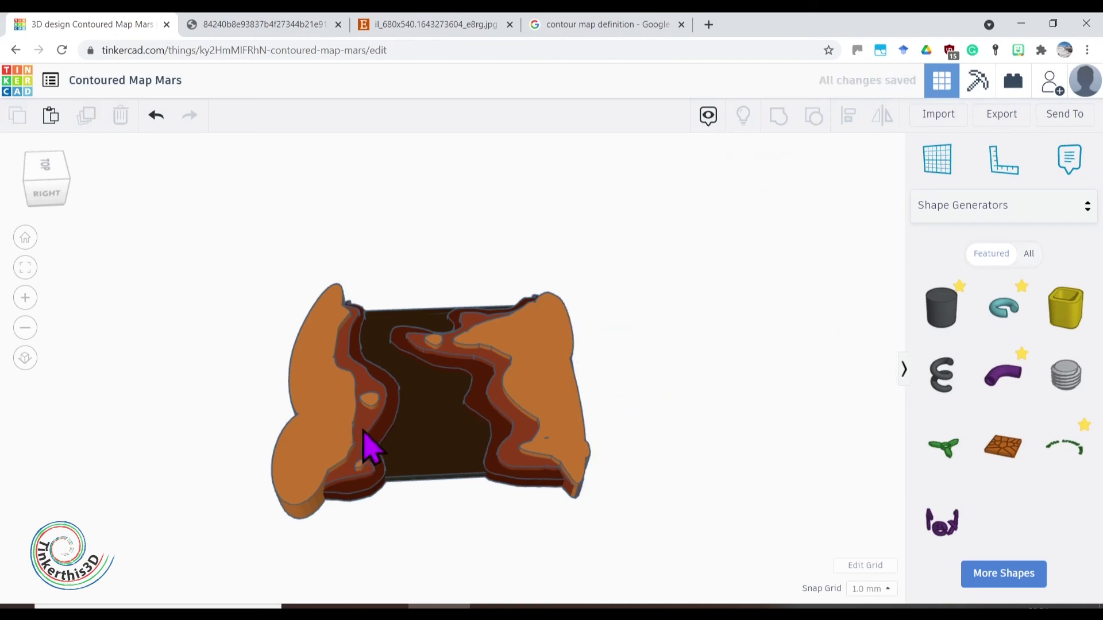
Add a hole box from Basic Shapes and size it 85 mm deep to cover the terrain overhanging the base's near edge
left_click(984, 220)
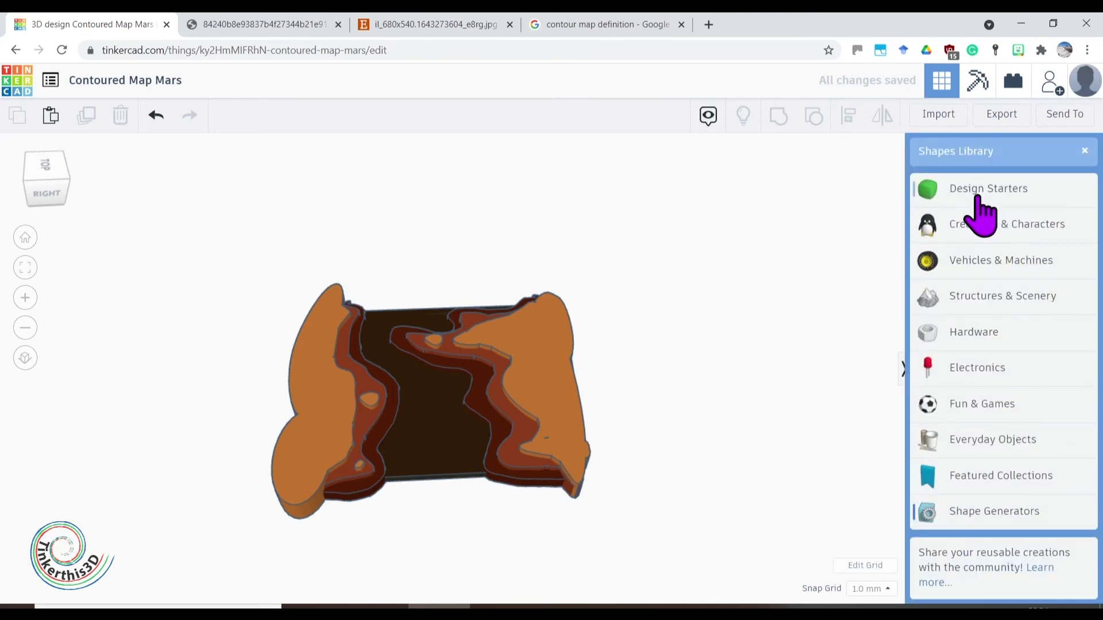
scroll(987, 246, "up", 2)
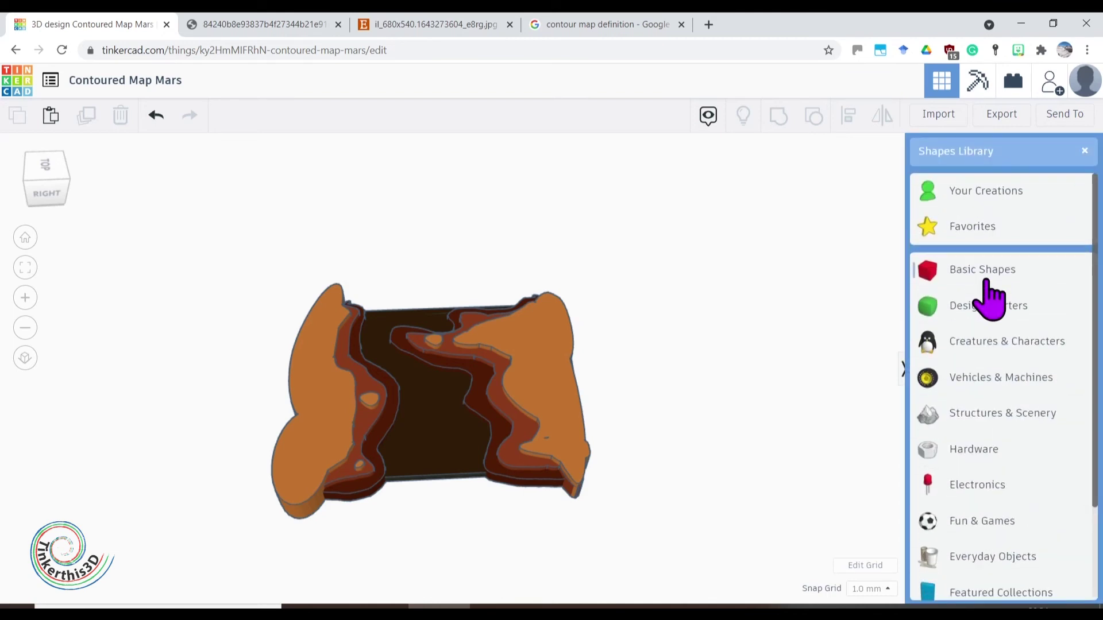
left_click(986, 278)
left_click_drag(945, 281, 691, 566)
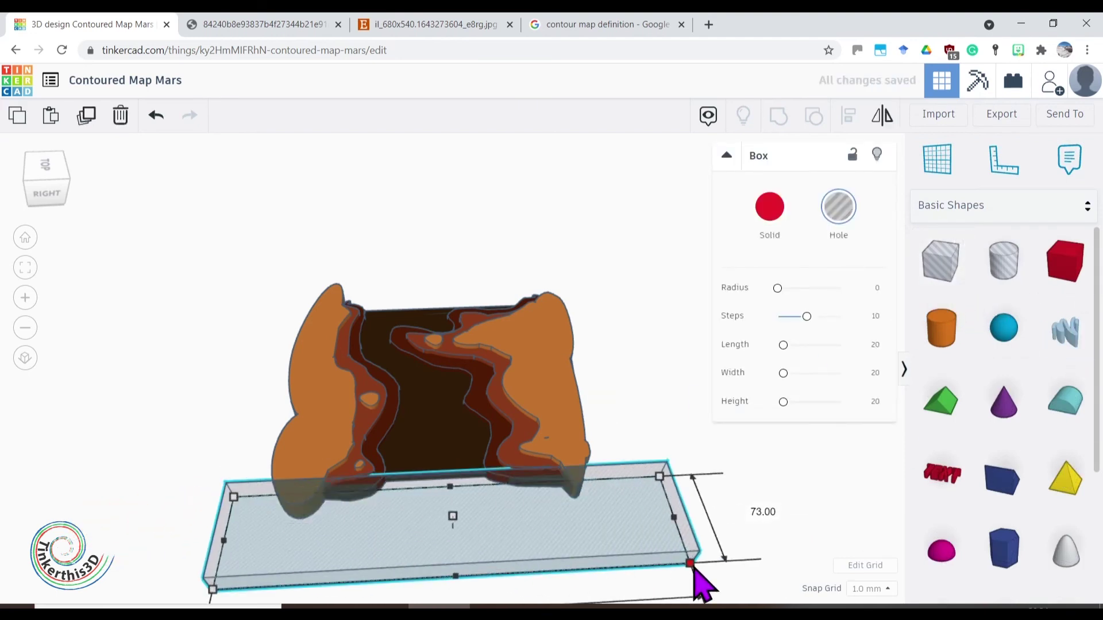
left_click_drag(449, 492, 452, 475)
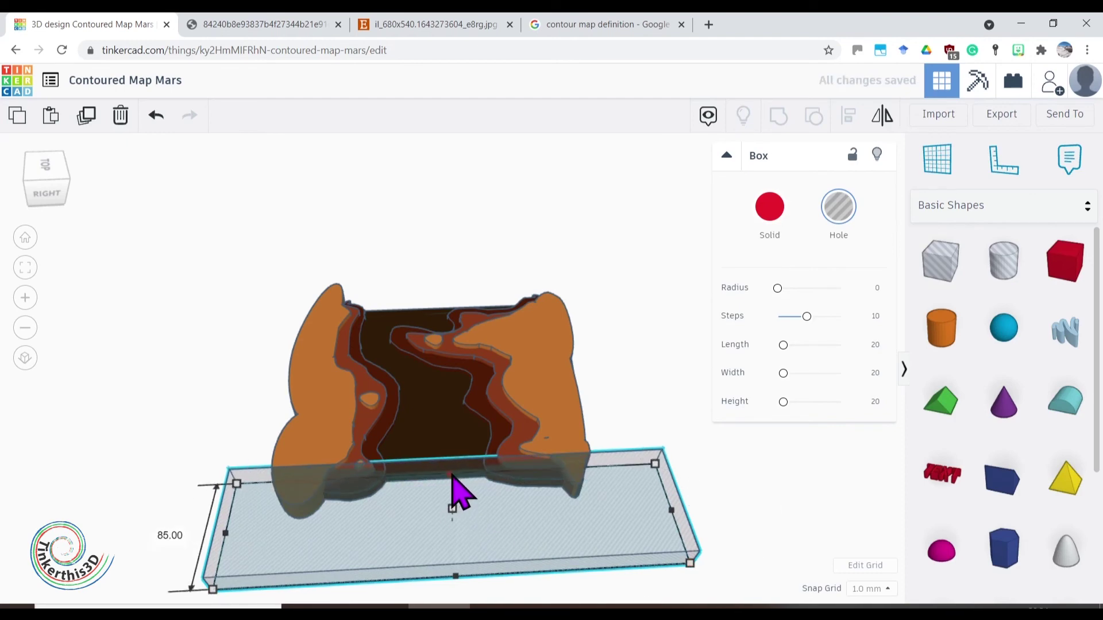
right_click_drag(645, 394, 639, 477)
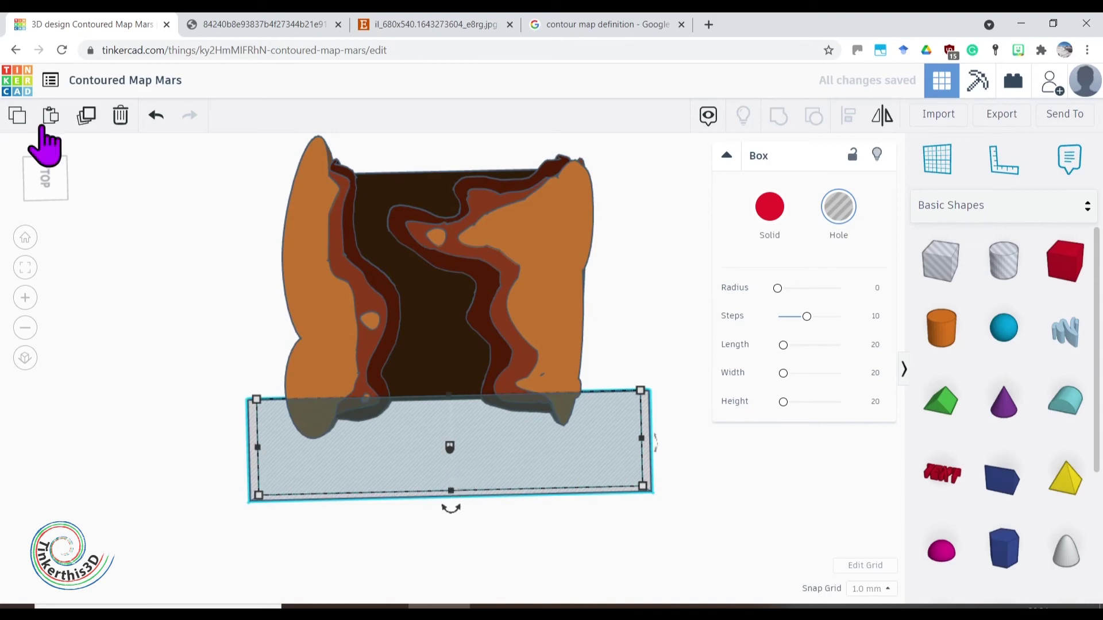
Duplicate the hole box and move the copy 282 mm to cover the overhang at the base's opposite edge
left_click(87, 117)
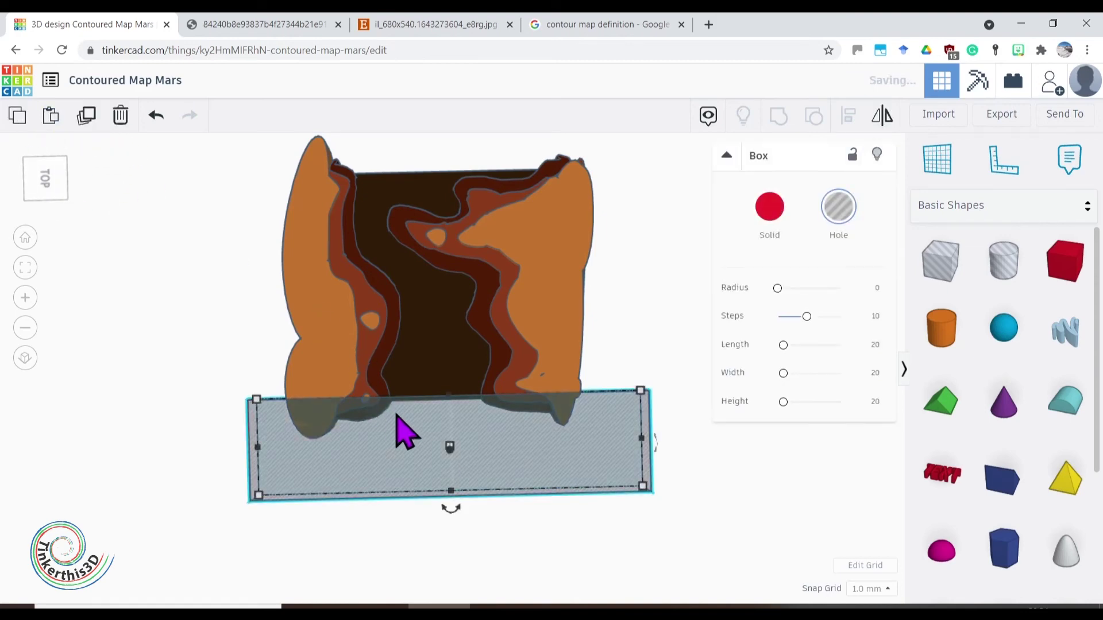
left_click_drag(401, 453, 422, 114)
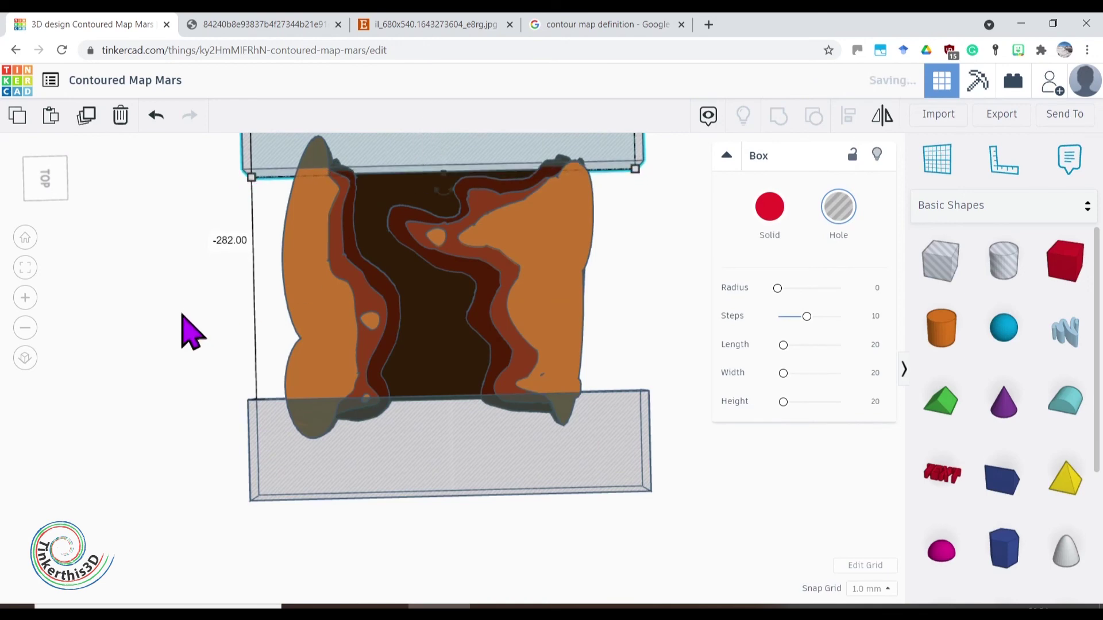
left_click(158, 210)
Duplicate a hole box, resize it to 56 by 350 mm over the left overhang, and place a copy 281 mm across
left_click(287, 181)
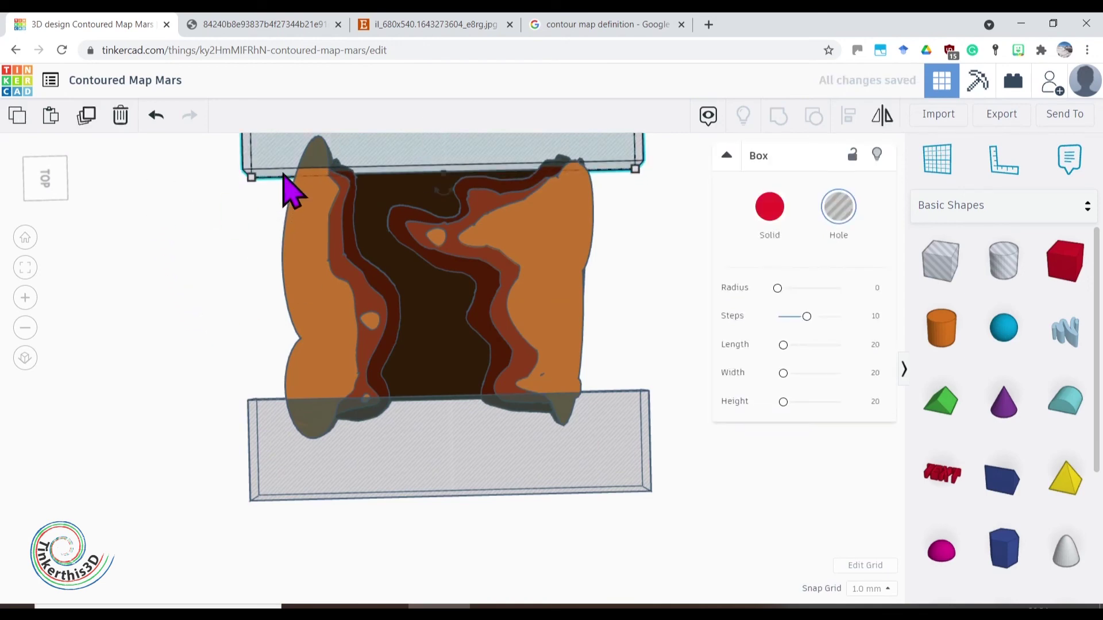
left_click(86, 116)
left_click_drag(634, 170, 322, 480)
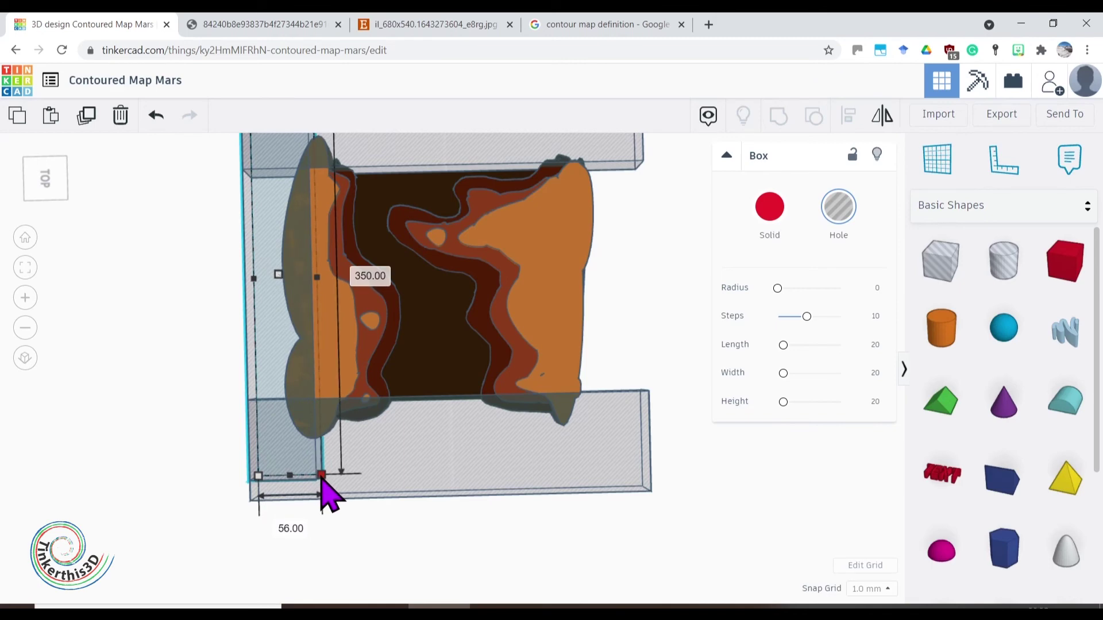
left_click(239, 307)
left_click(261, 316)
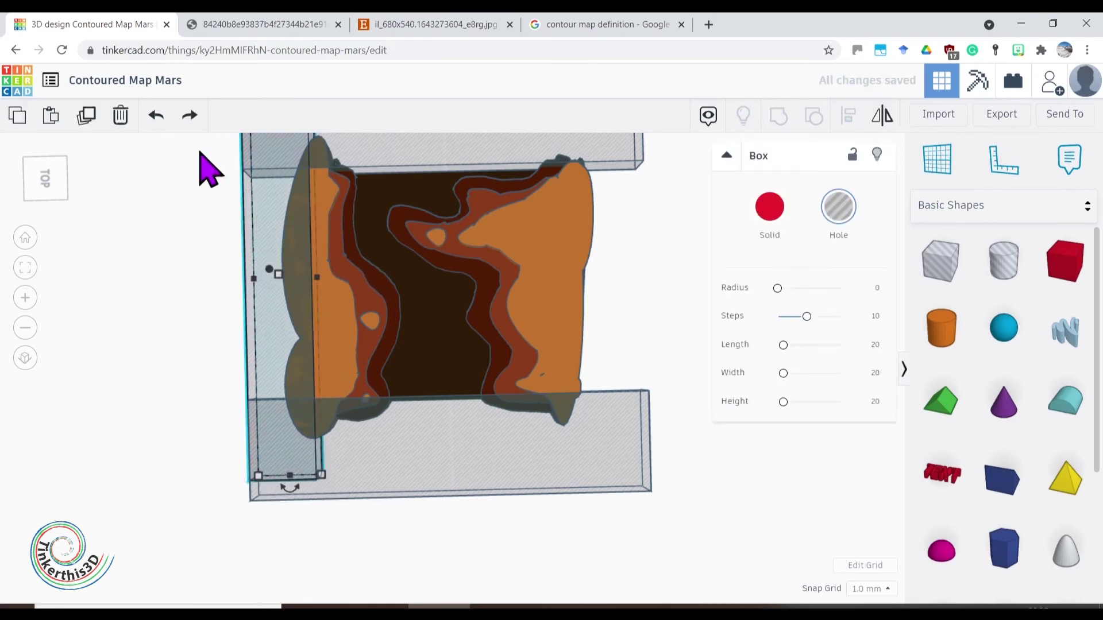
left_click(87, 116)
left_click_drag(245, 371, 600, 376)
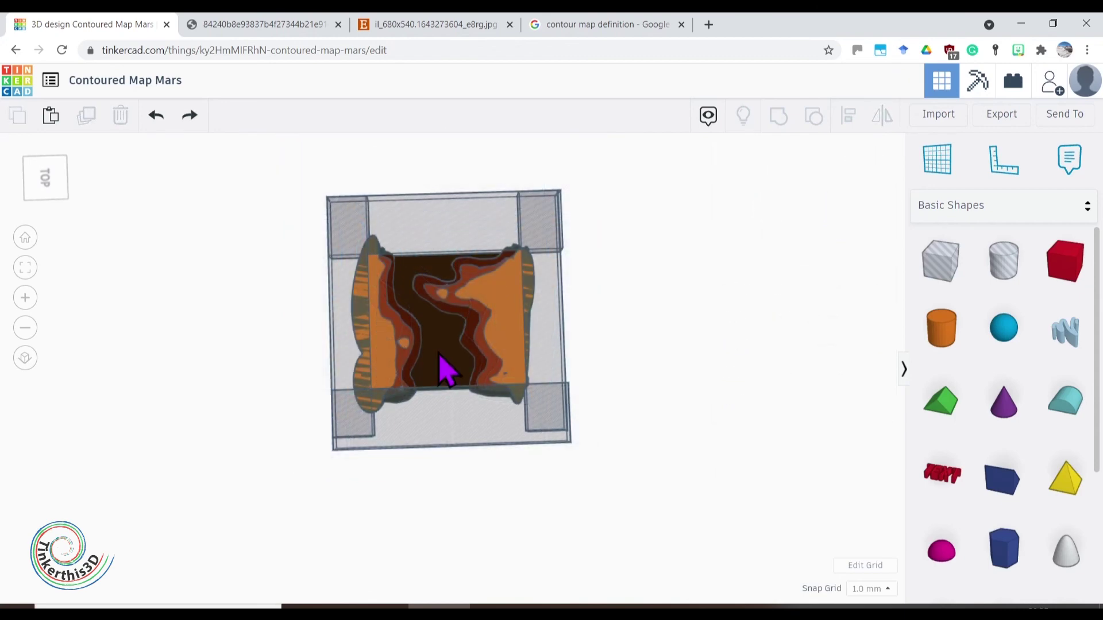
Unlock the dark base, the reddish-brown scribble layer and both brown contour layers
left_click(440, 356)
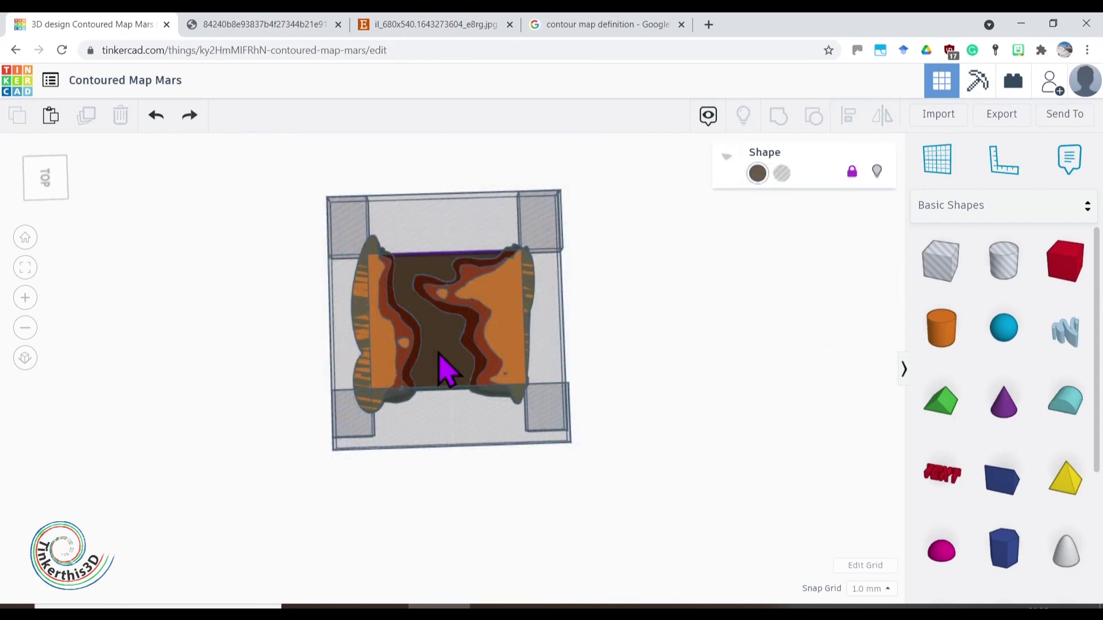
left_click(852, 172)
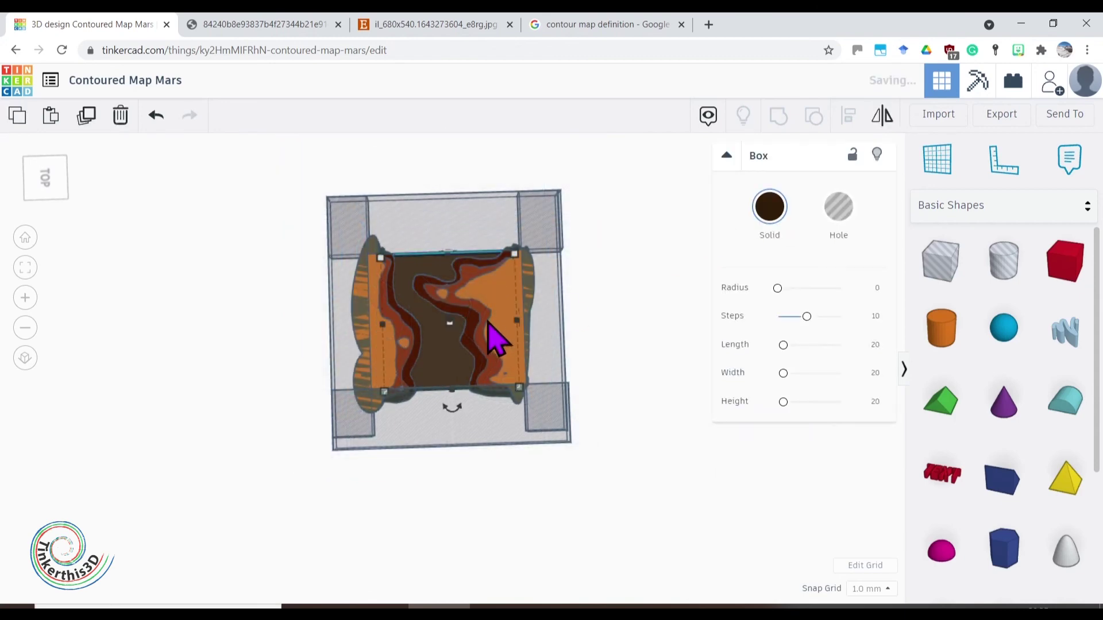
left_click(478, 345)
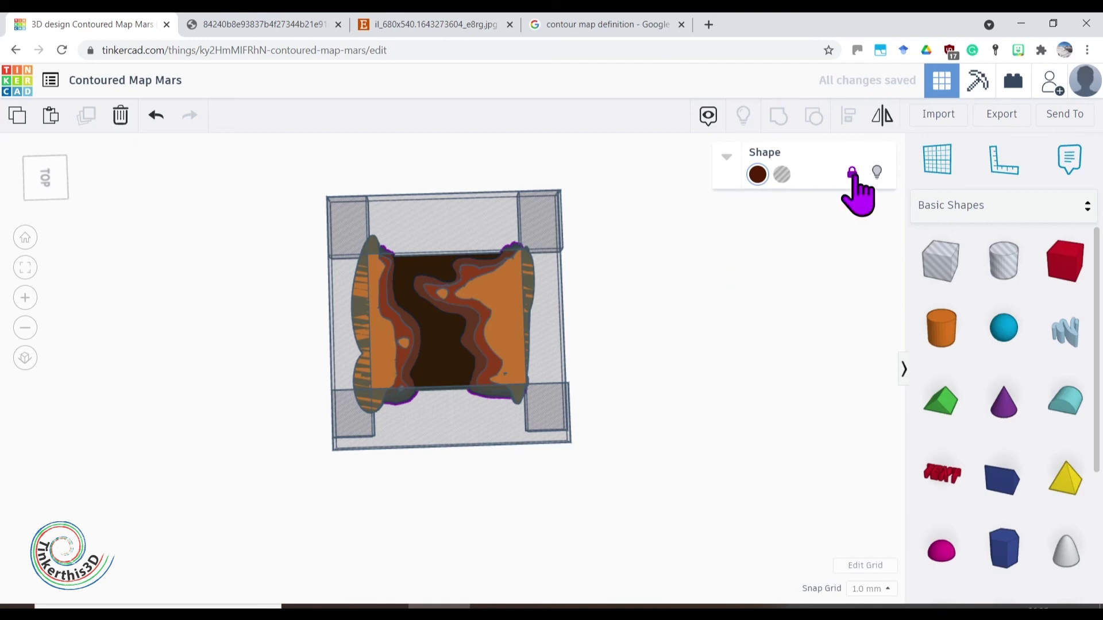
left_click(509, 328)
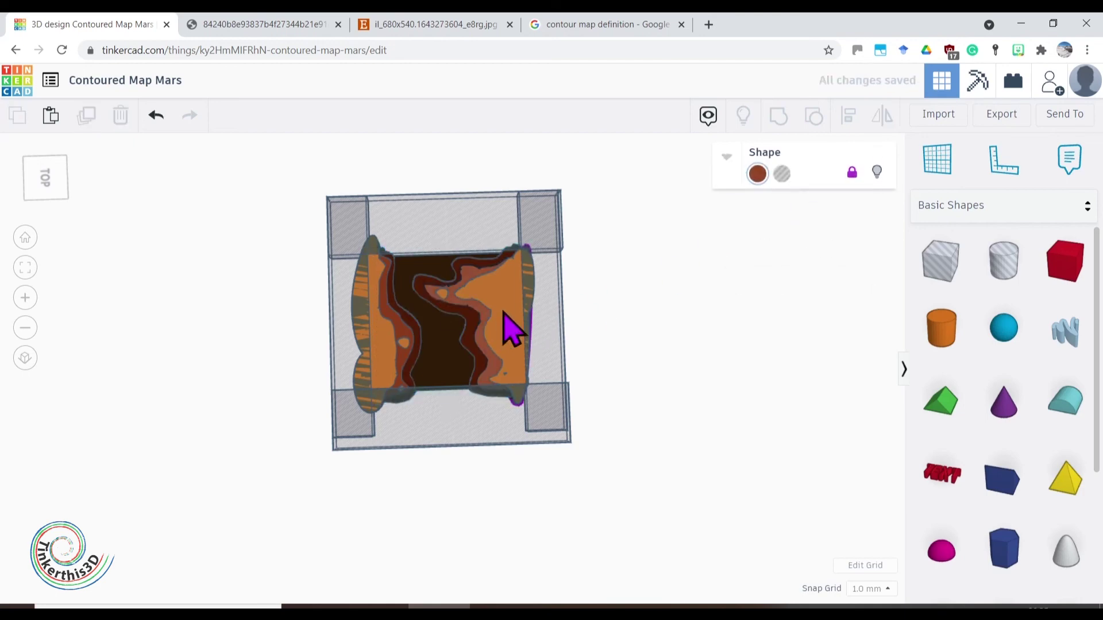
left_click(852, 172)
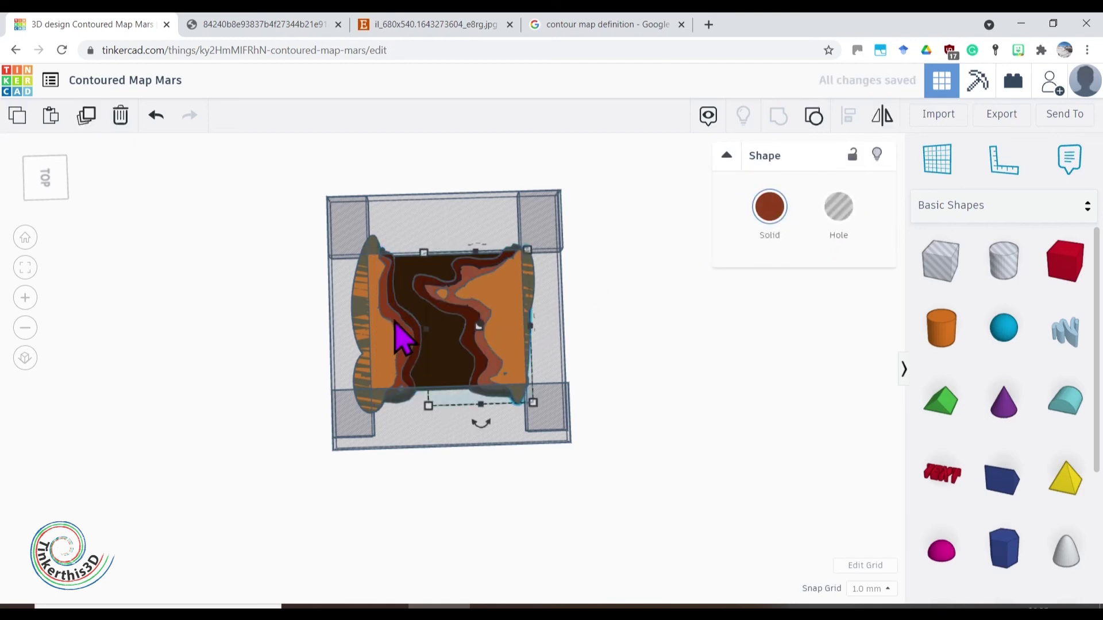
left_click(402, 337)
left_click(852, 171)
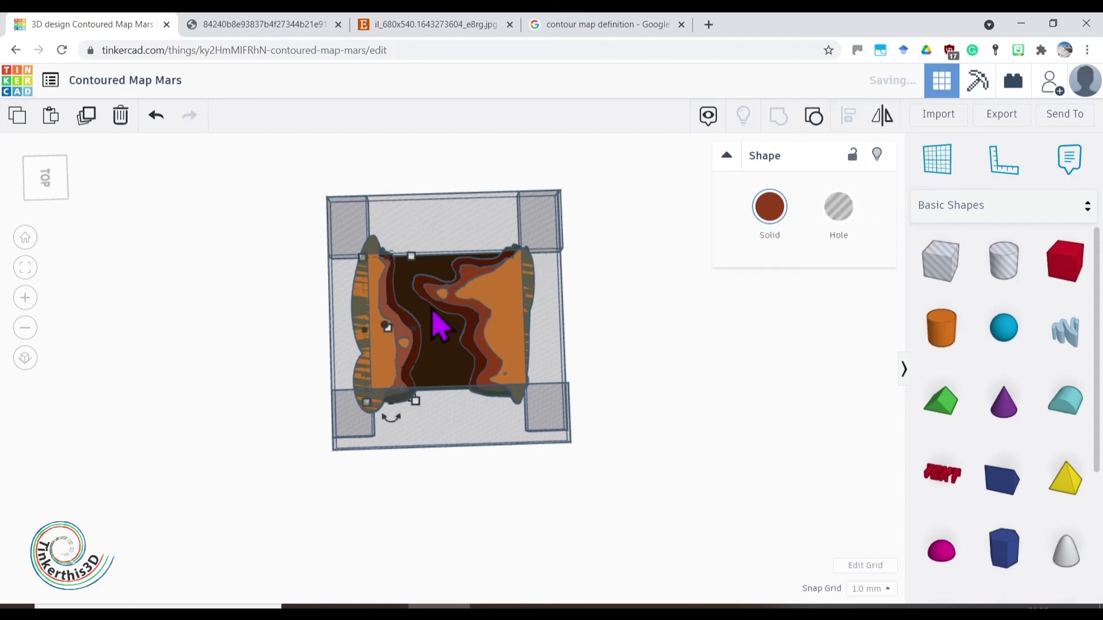
left_click(424, 367)
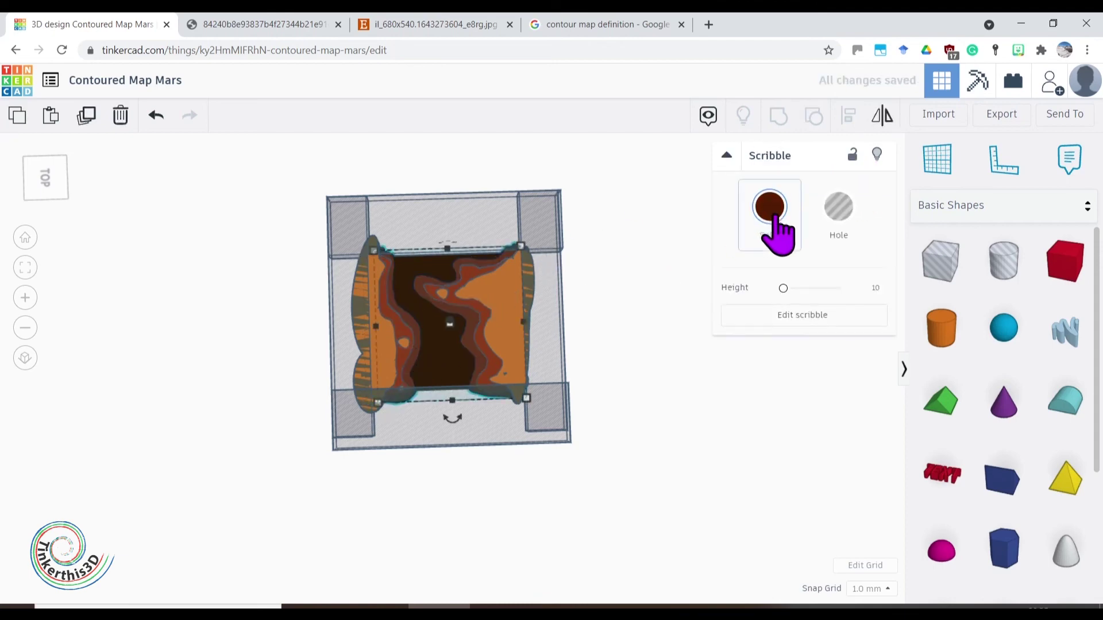
Select all the terrain layers and hole boxes and group them to cut away the overhanging edges
left_click(648, 432)
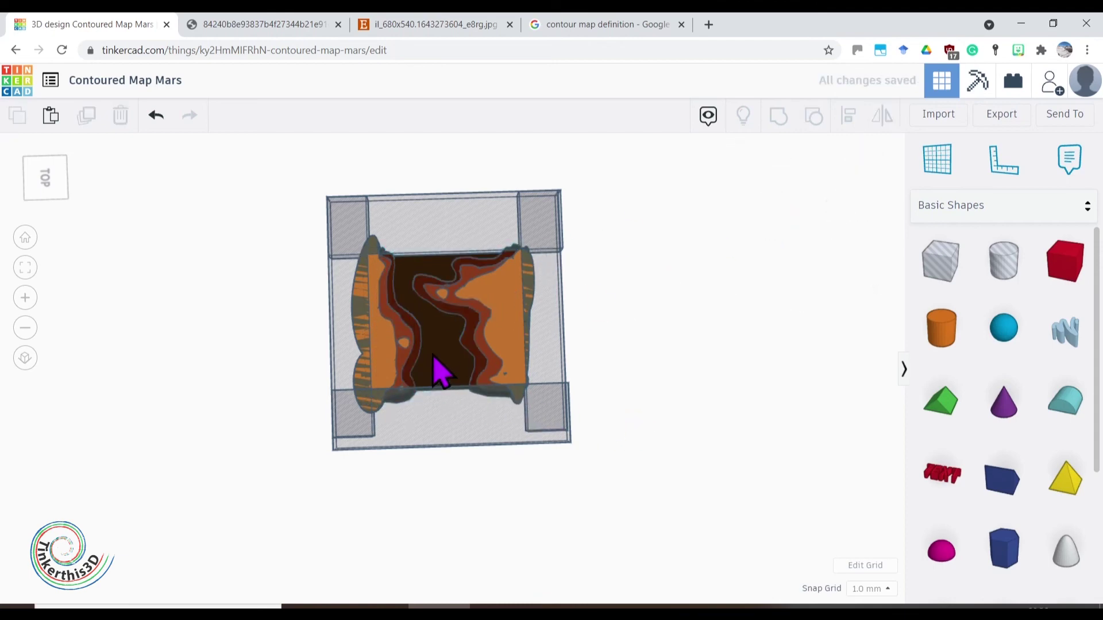
left_click(403, 342)
left_click(378, 357)
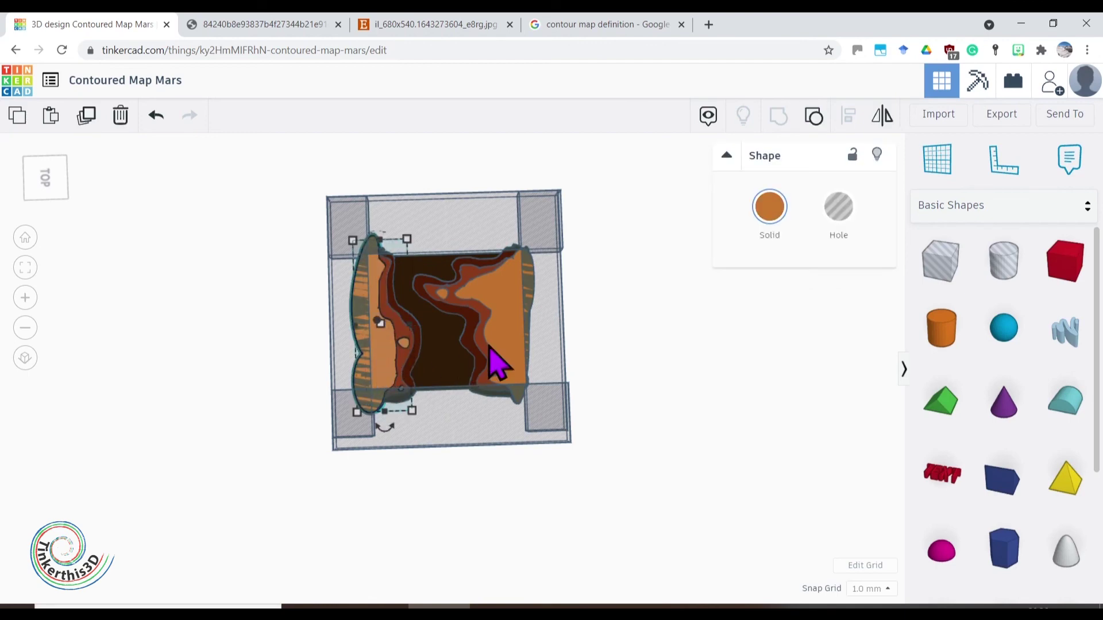
left_click(519, 353)
left_click(632, 369)
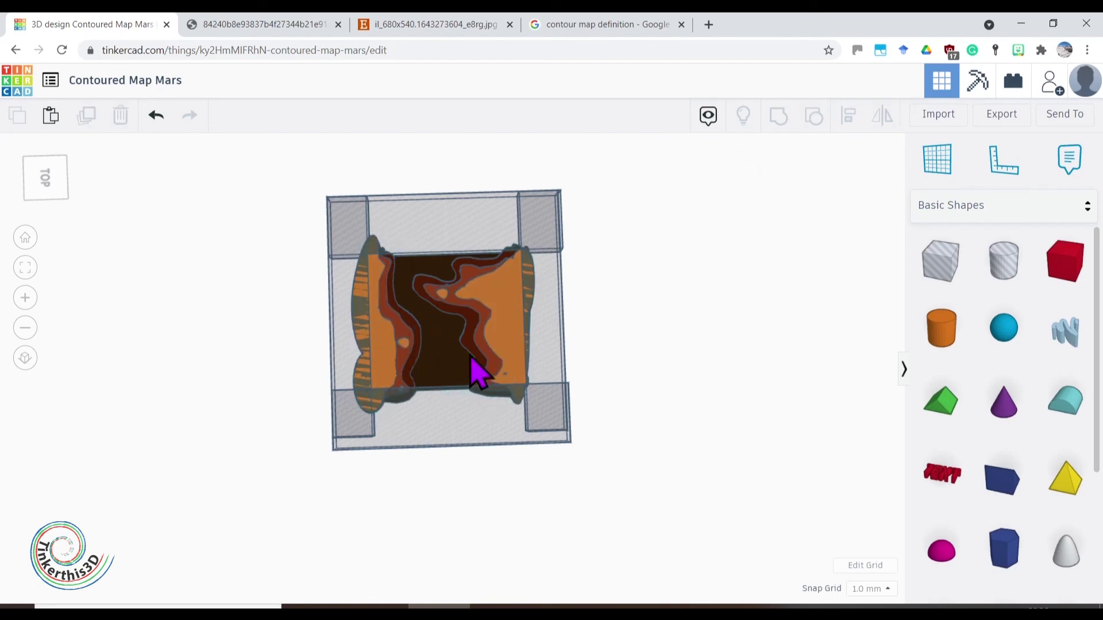
left_click(437, 363)
left_click_drag(651, 481, 259, 178)
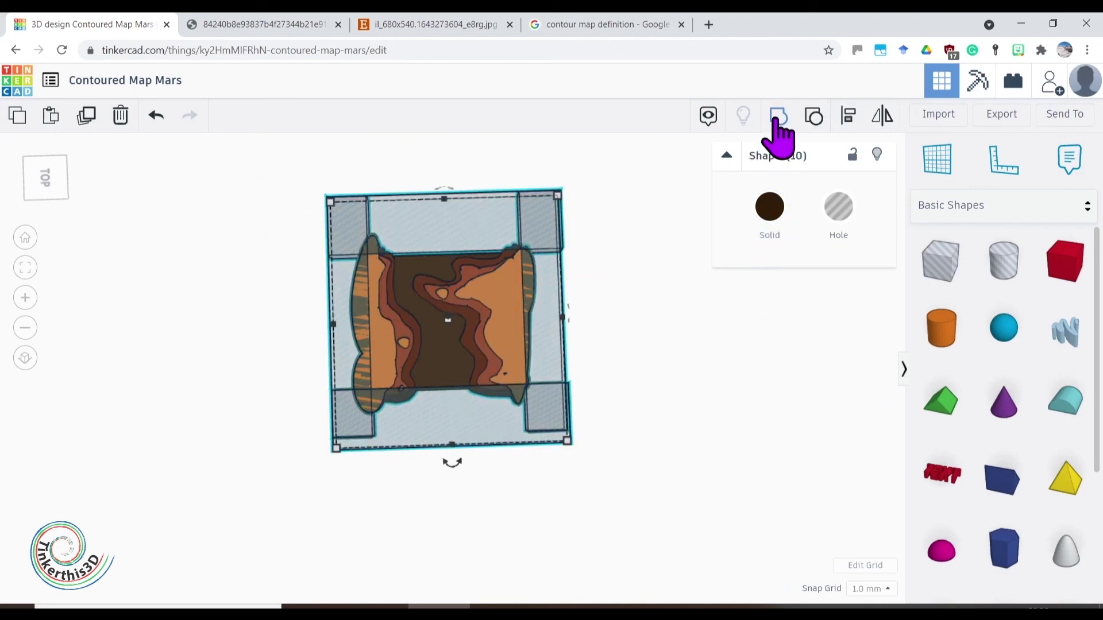
left_click(780, 133)
left_click(615, 310)
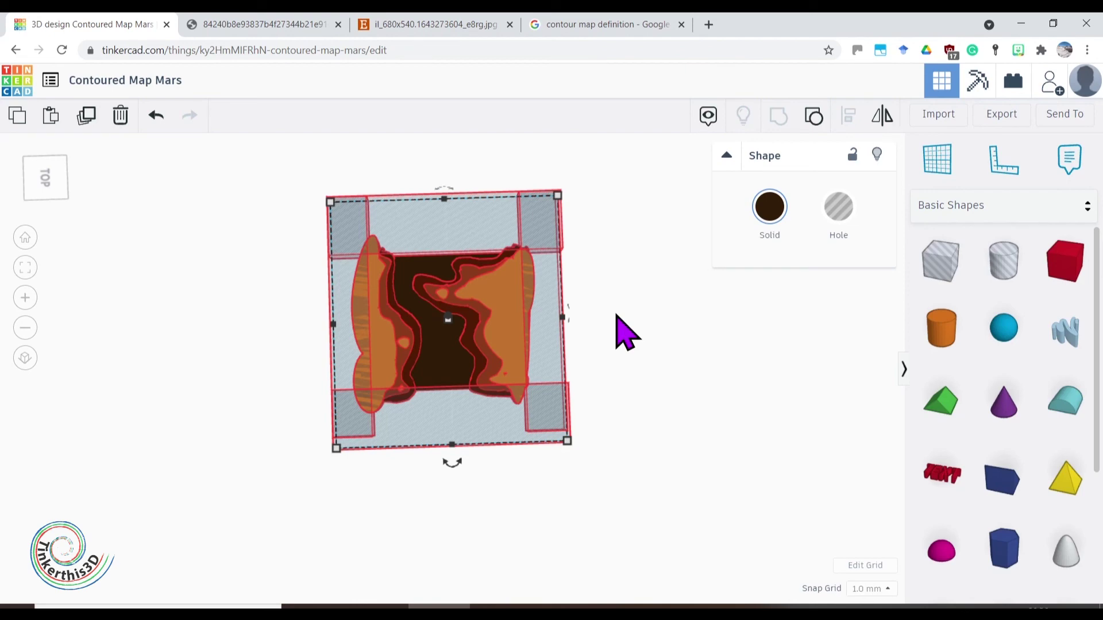
key("ctrl+g")
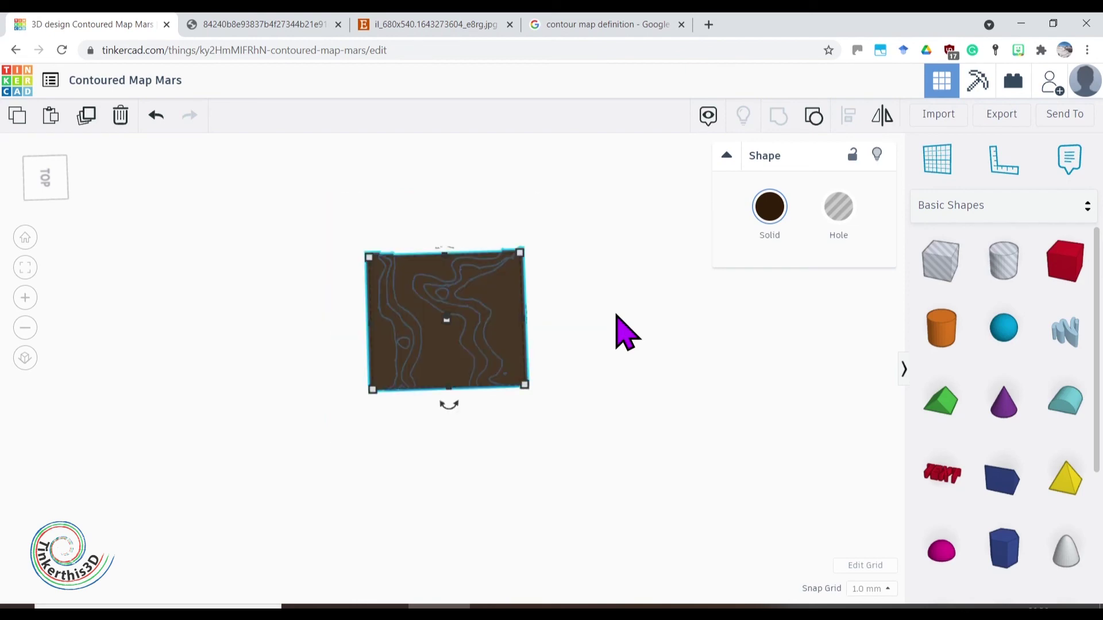
Turn on Multicolor for the grouped terrain so each layer keeps its own colour
left_click(771, 214)
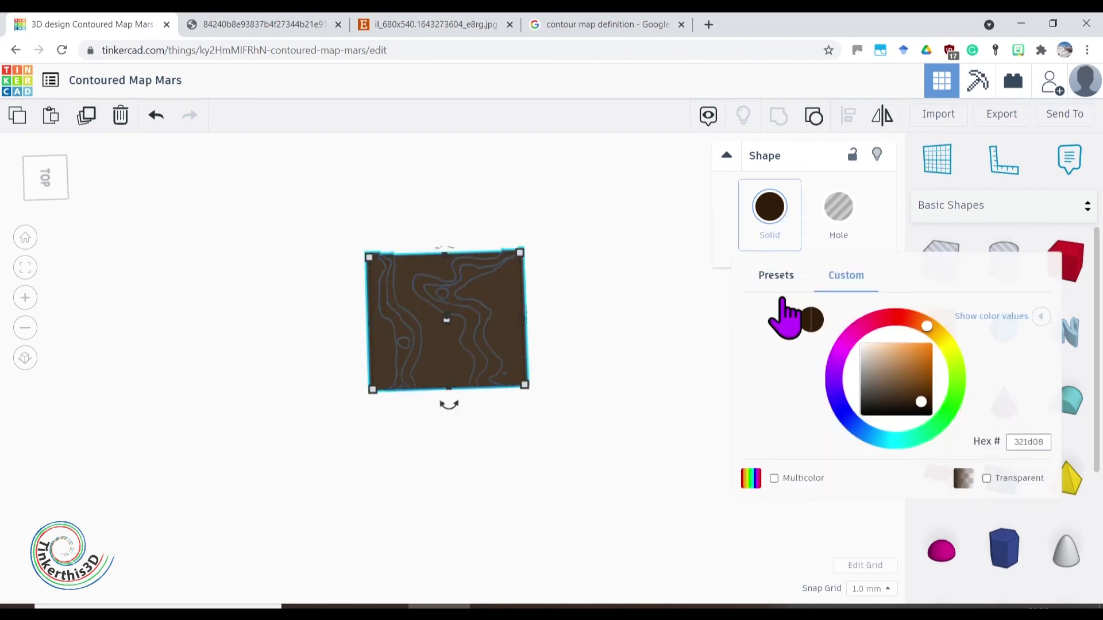
left_click(773, 478)
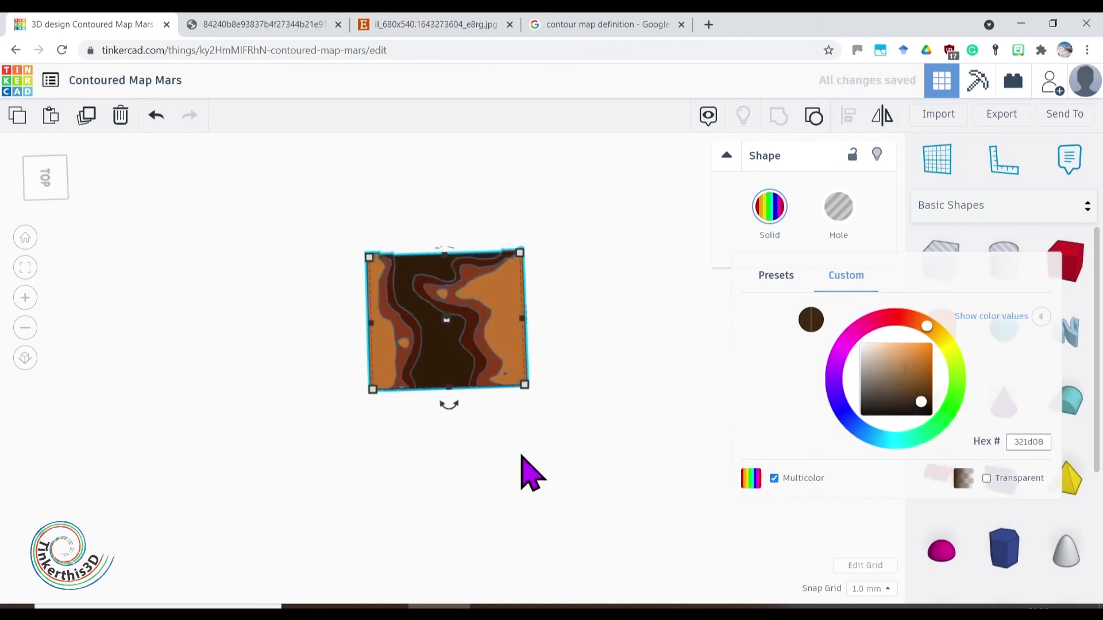
left_click(524, 467)
Add an Extrusion from the Shape Generators beside the map and set its height to 25 mm
right_click_drag(529, 456, 513, 534)
right_click_drag(682, 531, 493, 492)
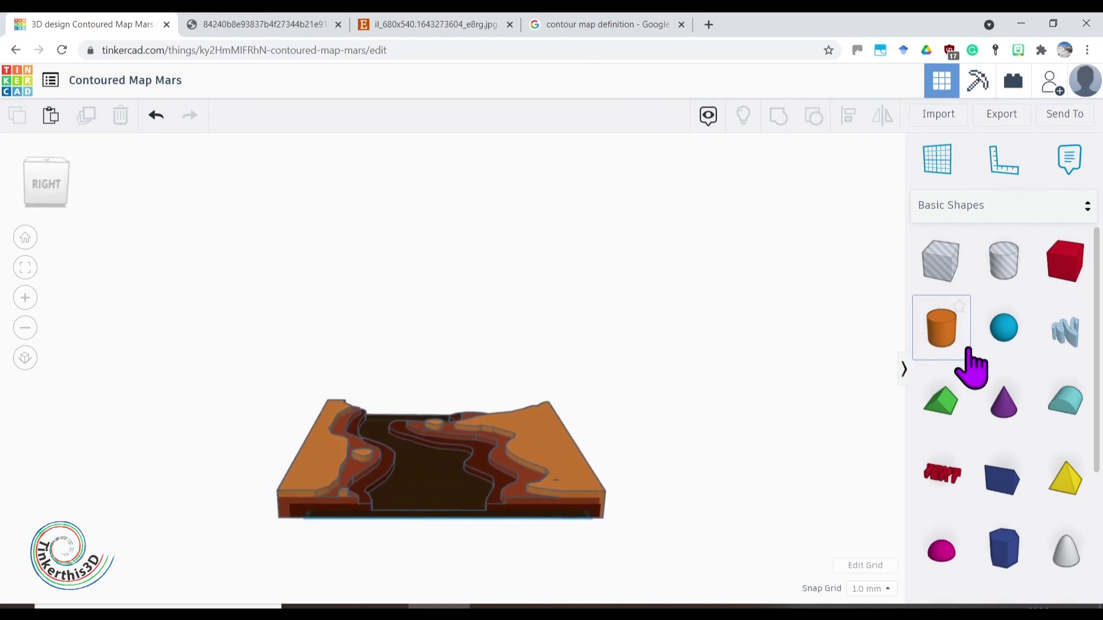
left_click(1000, 207)
scroll(997, 430, "down", 3)
scroll(988, 528, "up", 1)
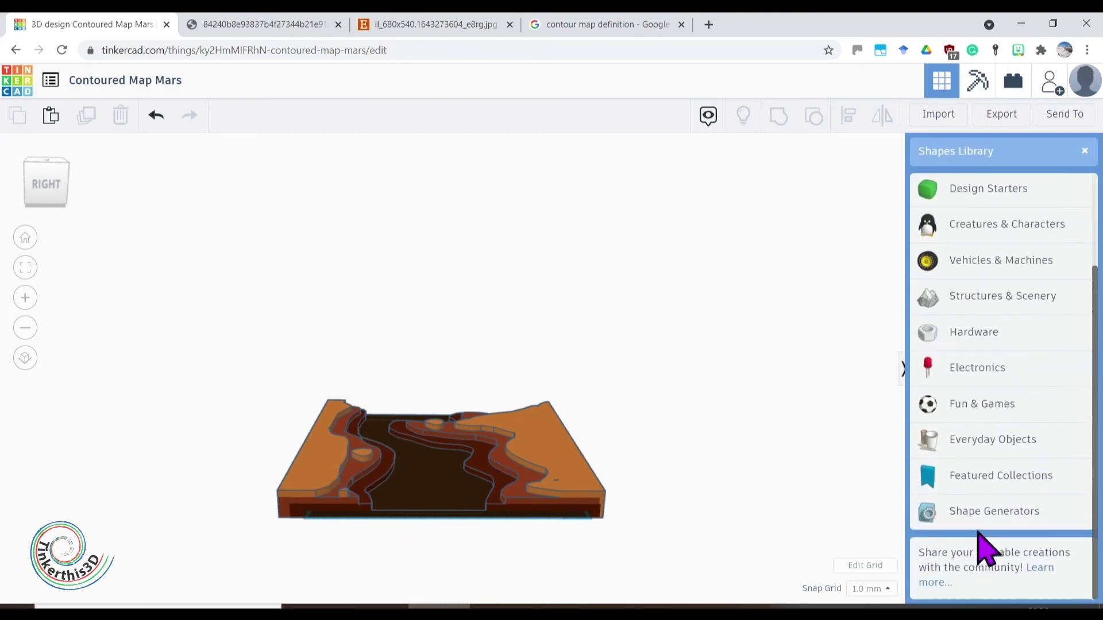
left_click(987, 511)
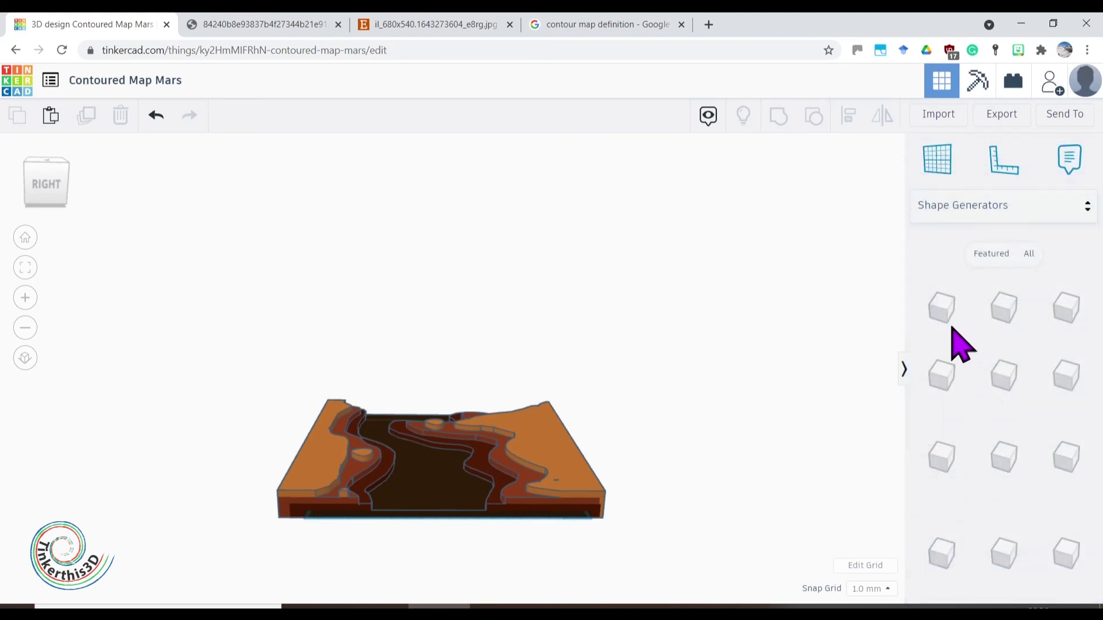
left_click_drag(945, 328, 627, 493)
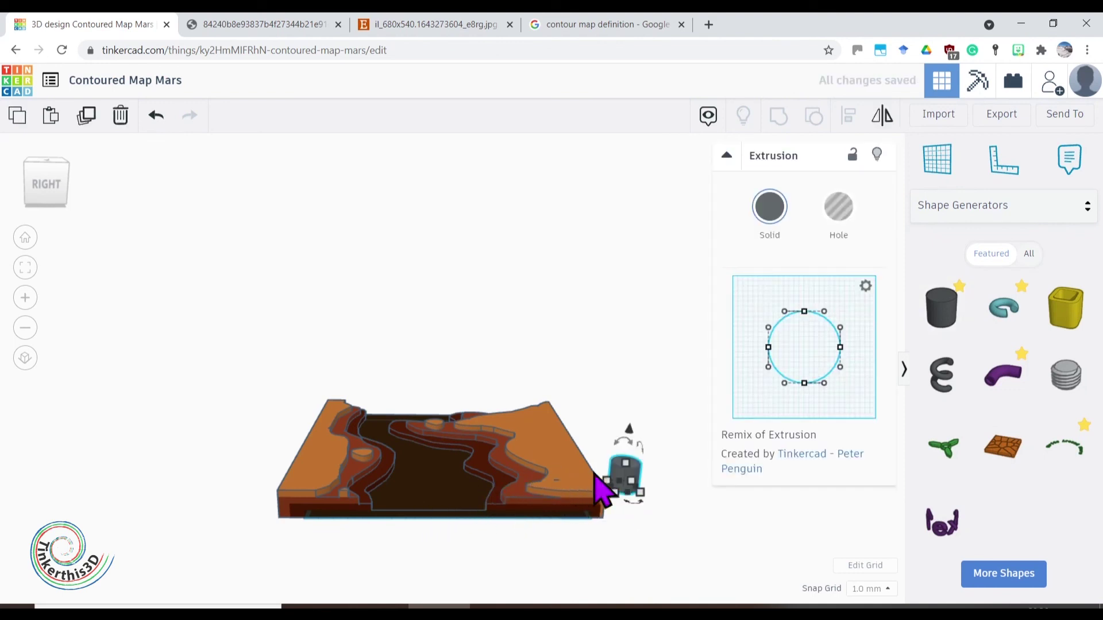
left_click(695, 476)
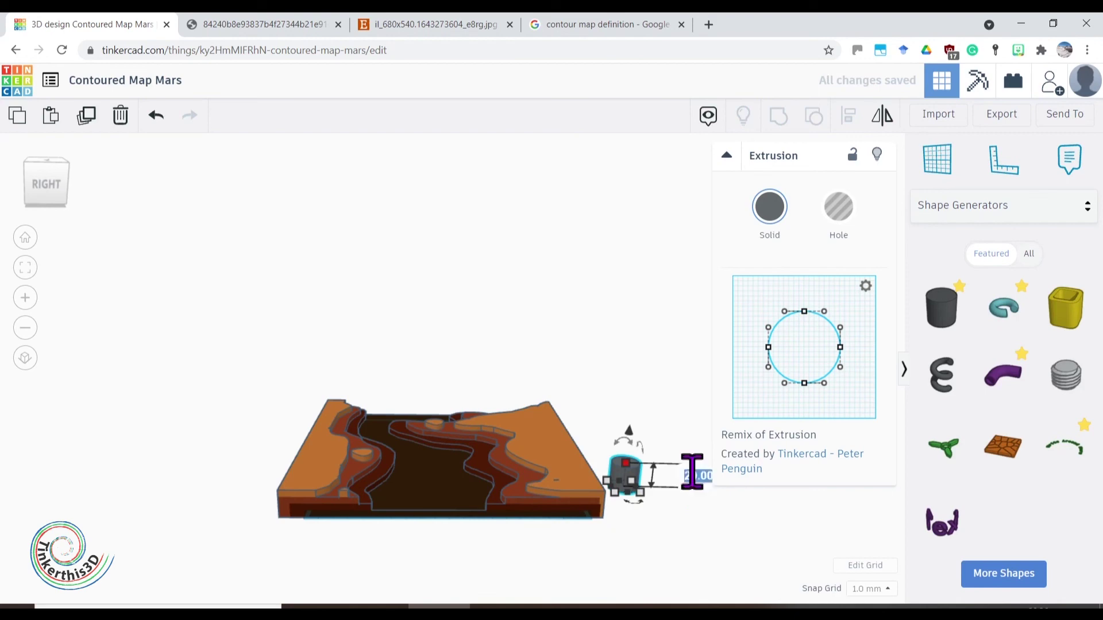
type("25")
key("Return")
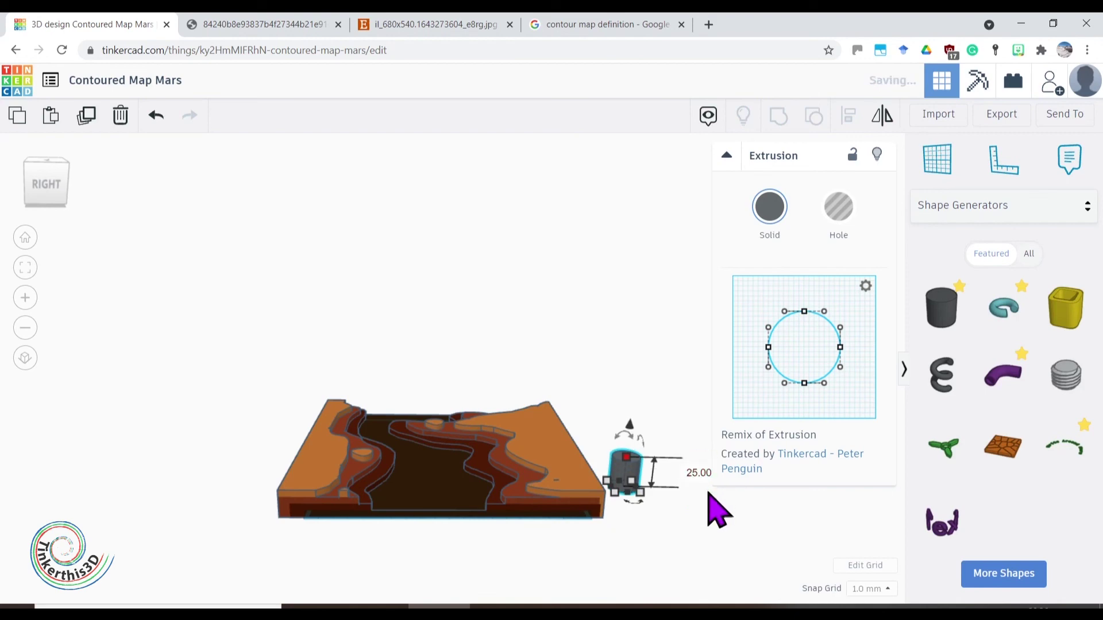
Colour the extrusion with the custom brown ad7a51
left_click(781, 223)
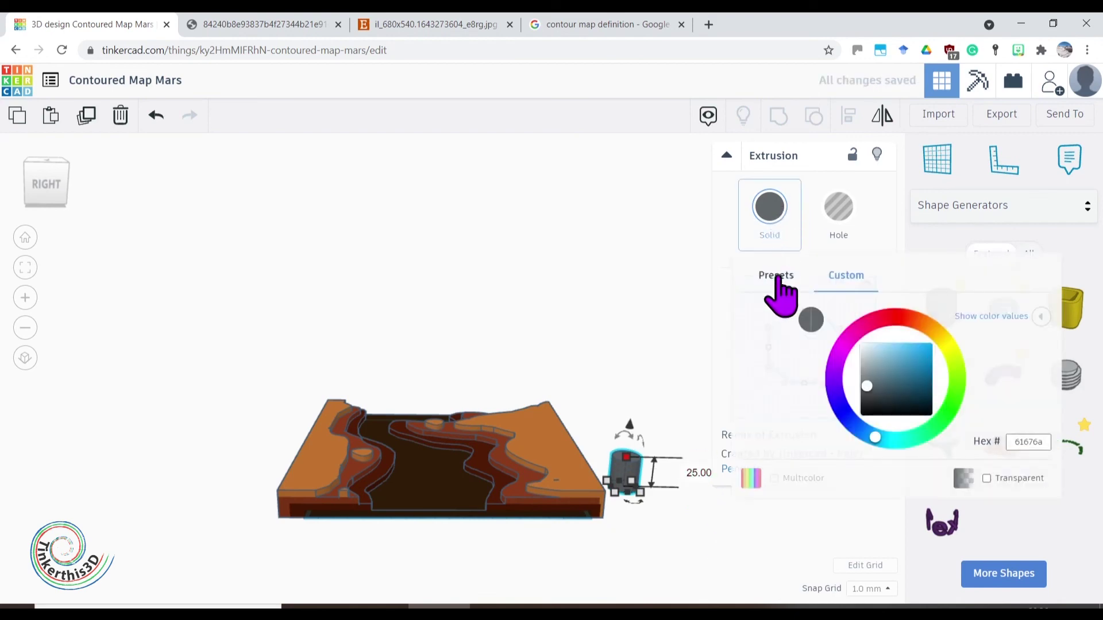
left_click(776, 282)
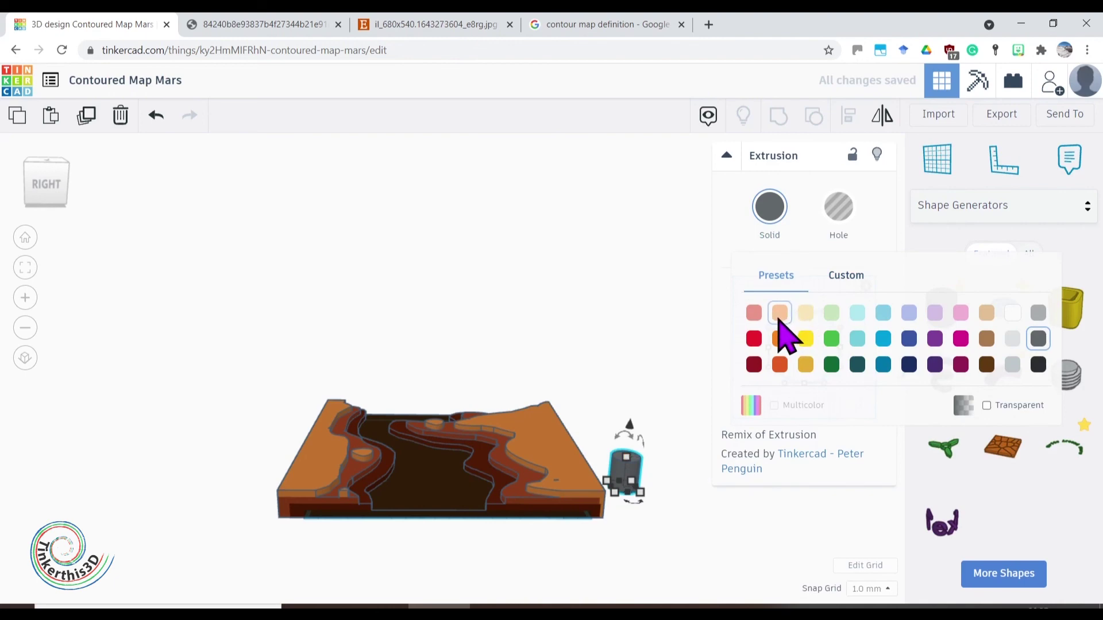
left_click(779, 313)
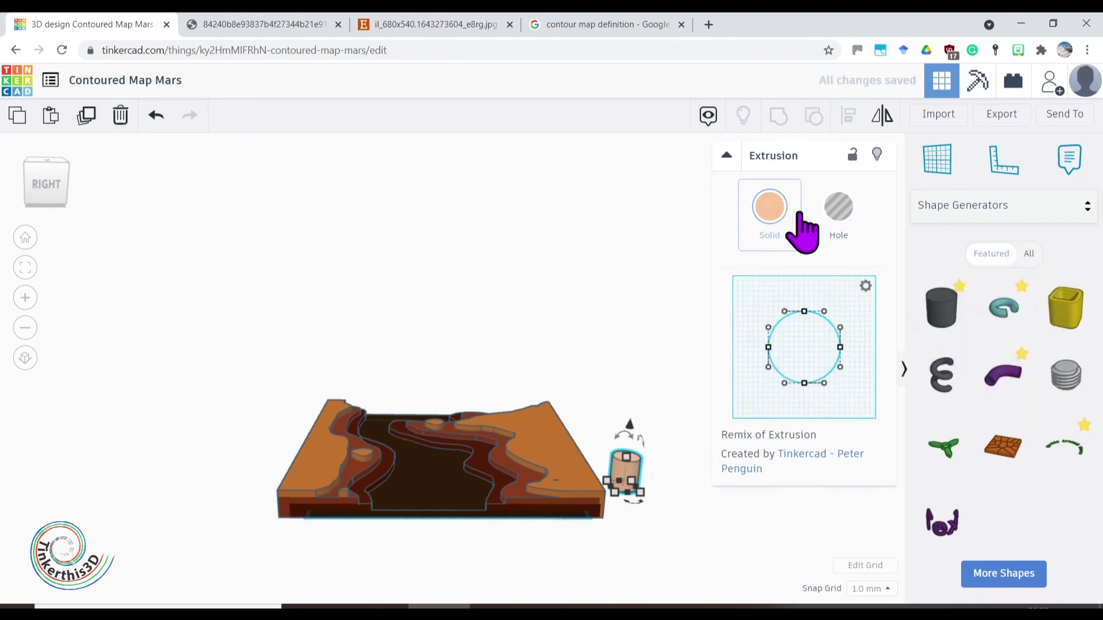
left_click(771, 212)
left_click(843, 278)
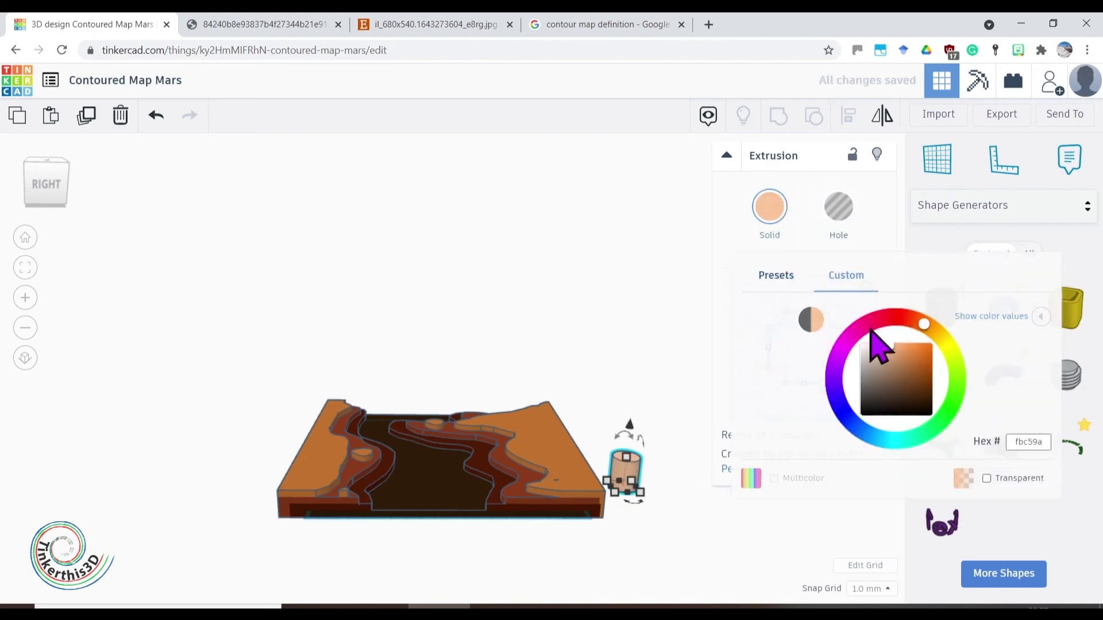
left_click_drag(891, 347, 897, 367)
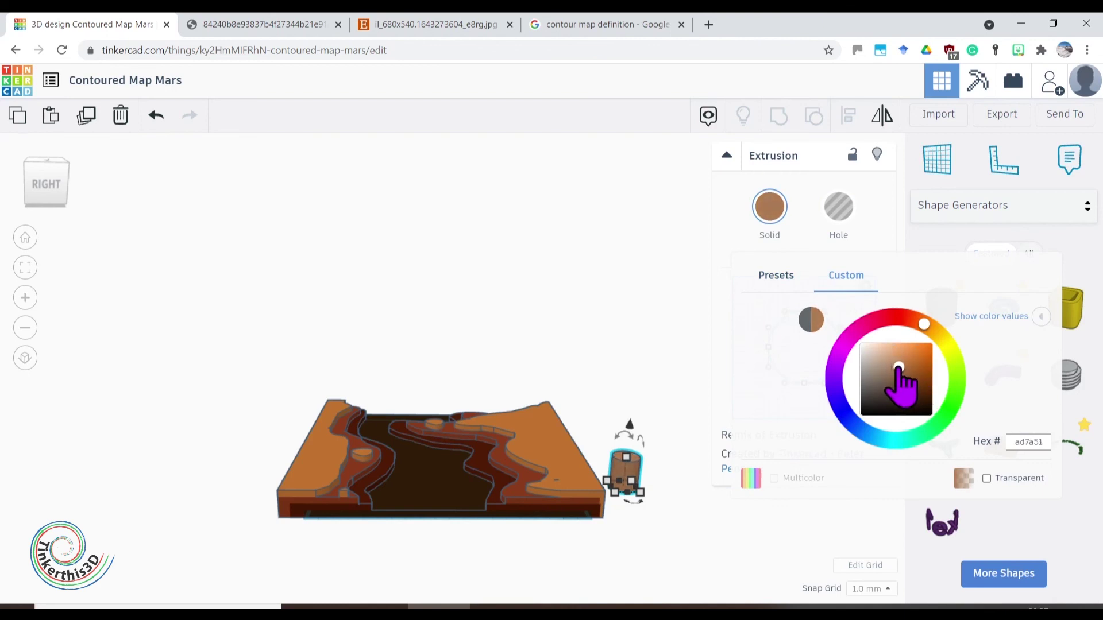
Move the brown extrusion onto the wide orange plateau of the terrain
left_click_drag(632, 496, 555, 477)
right_click_drag(555, 476, 622, 530)
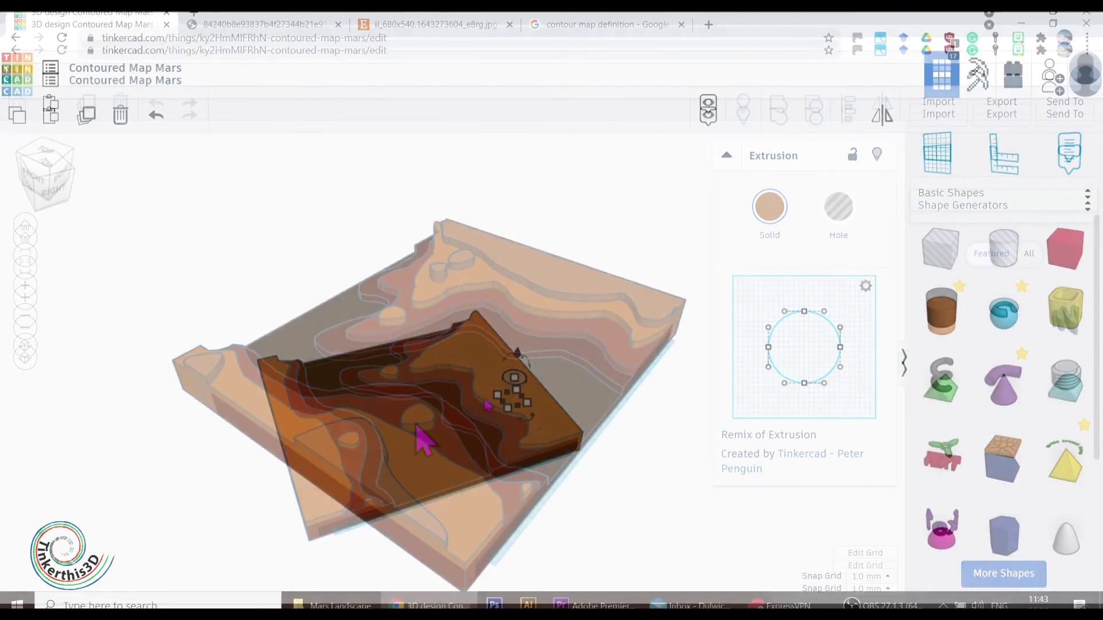
right_click_drag(594, 392, 566, 417)
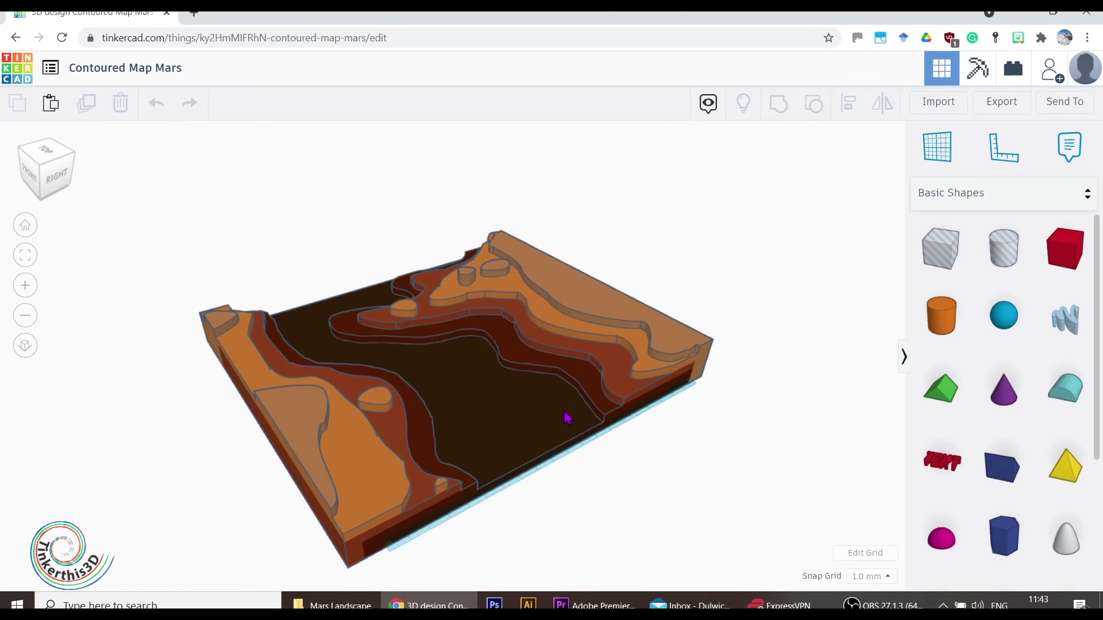